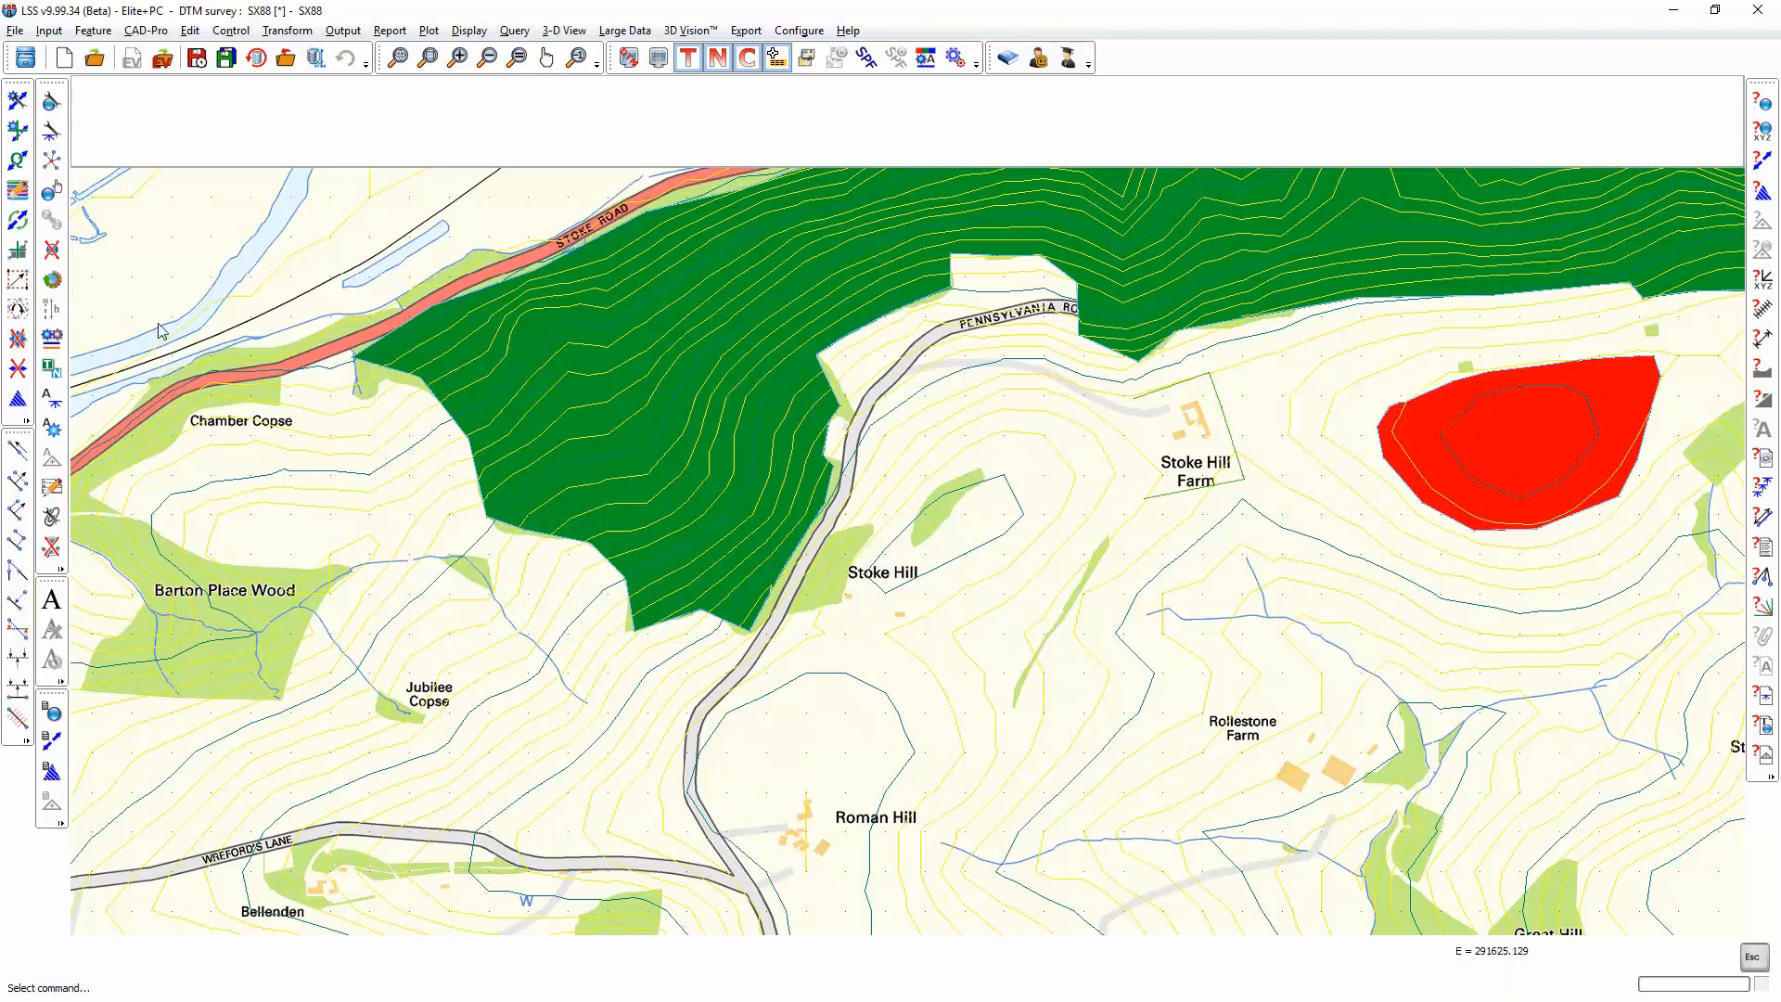
Step: Insert three sides of a rectangular fence (F) link, about 117 m by 109 m, on the terrain just west of Stoke Hill Farm
click(17, 132)
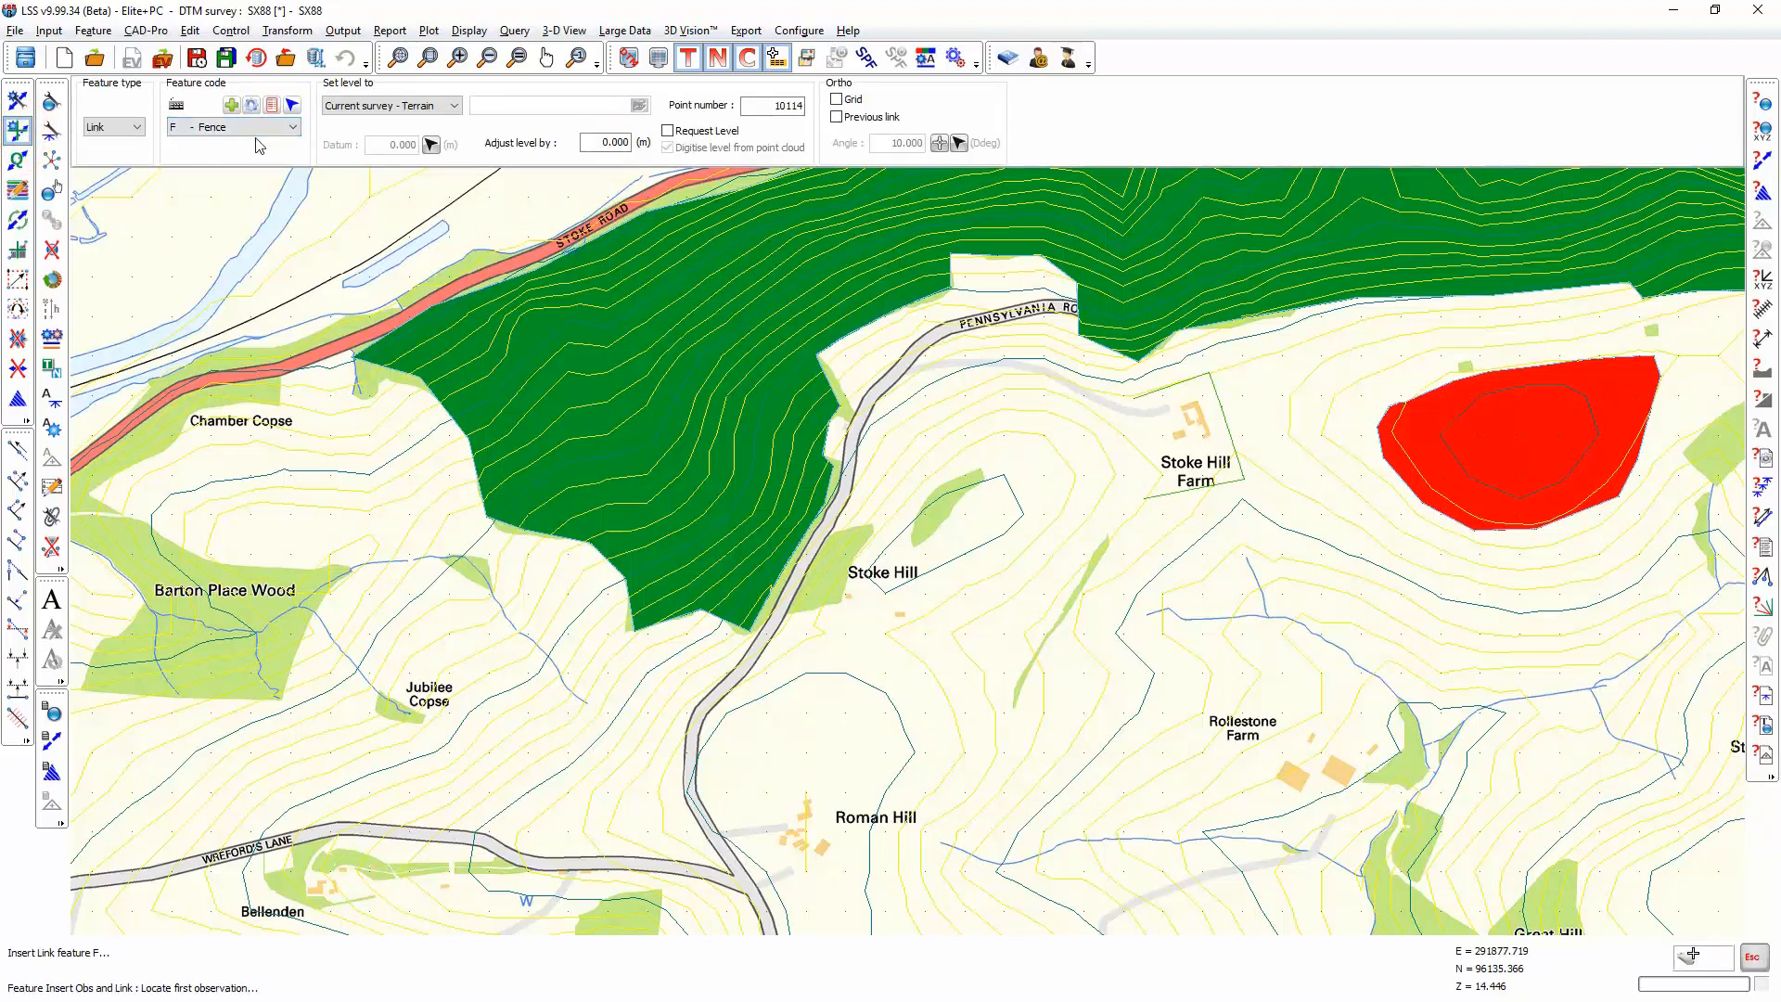
click(271, 105)
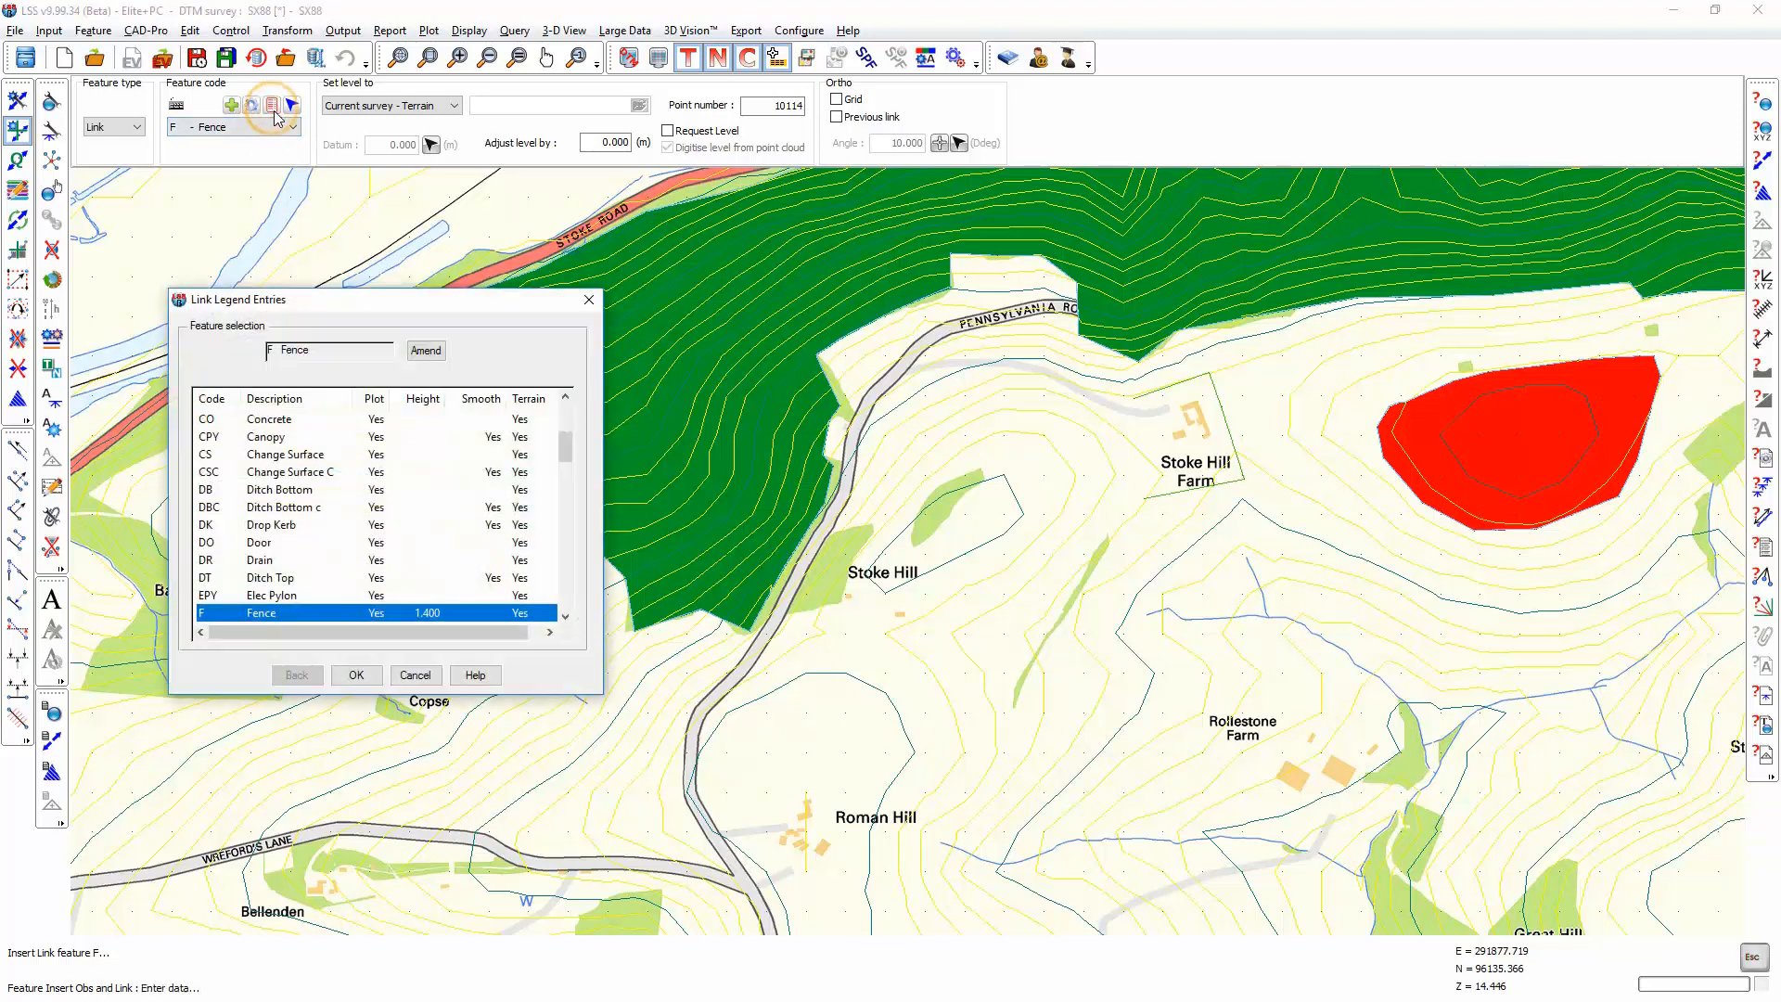
click(356, 674)
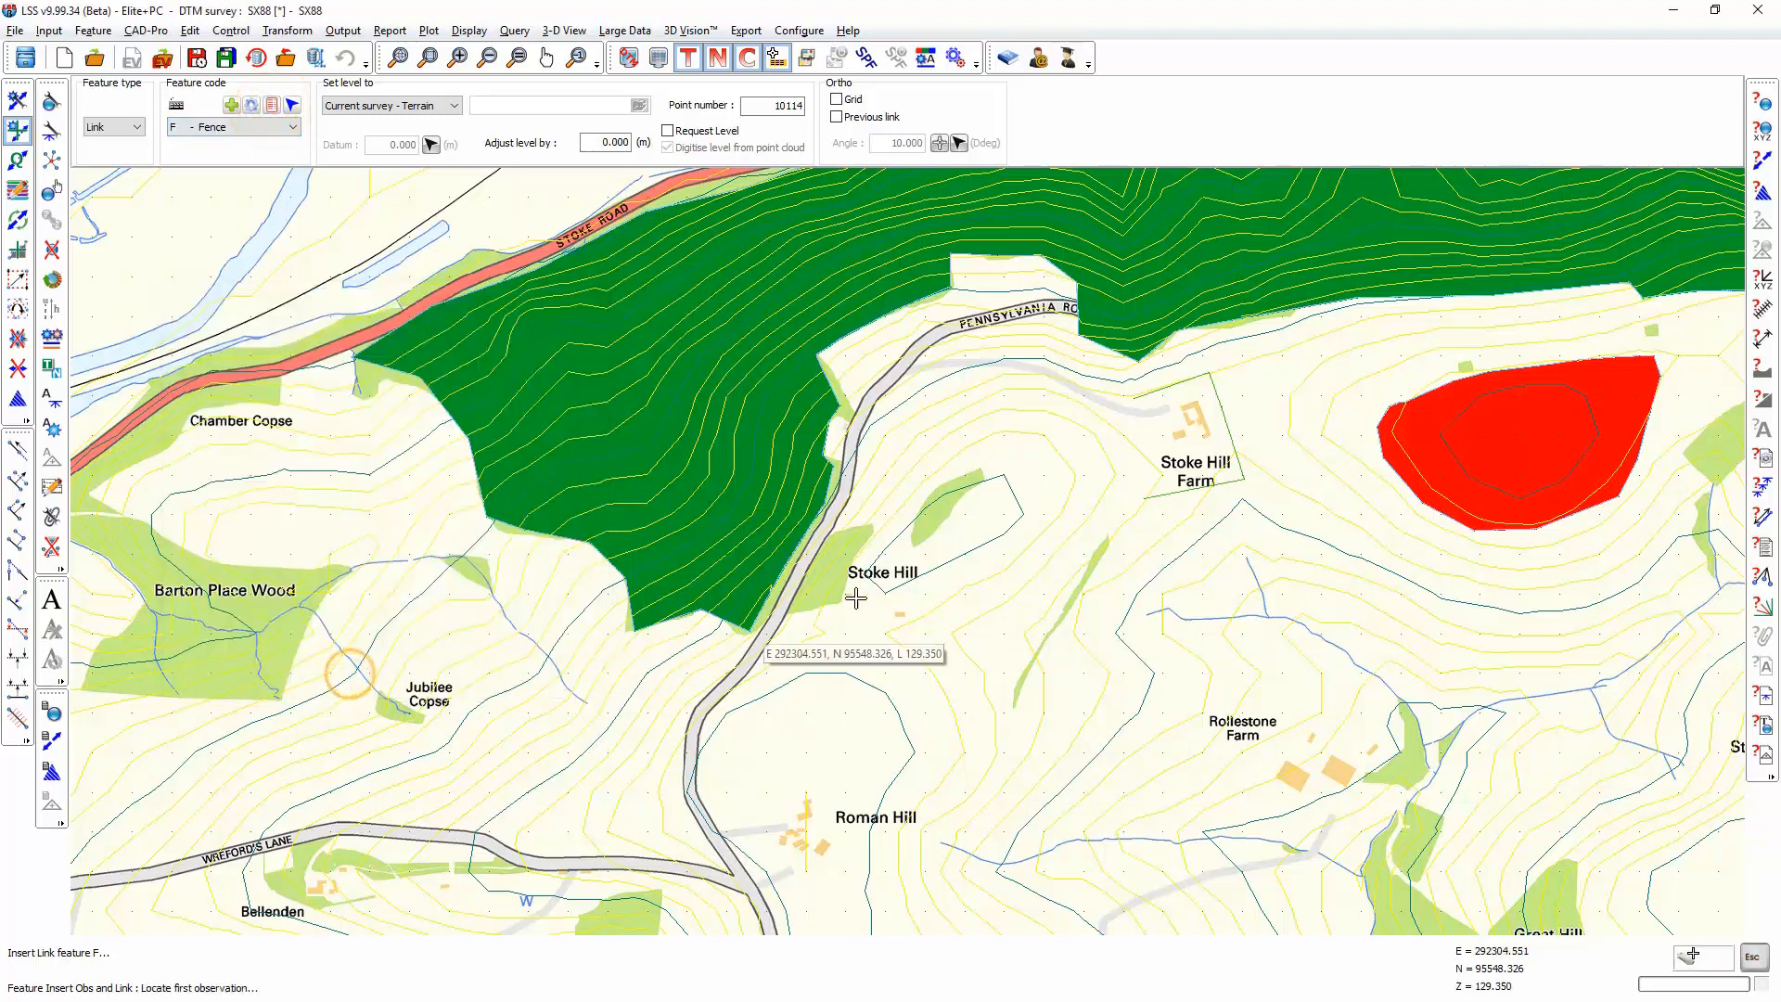
click(1026, 402)
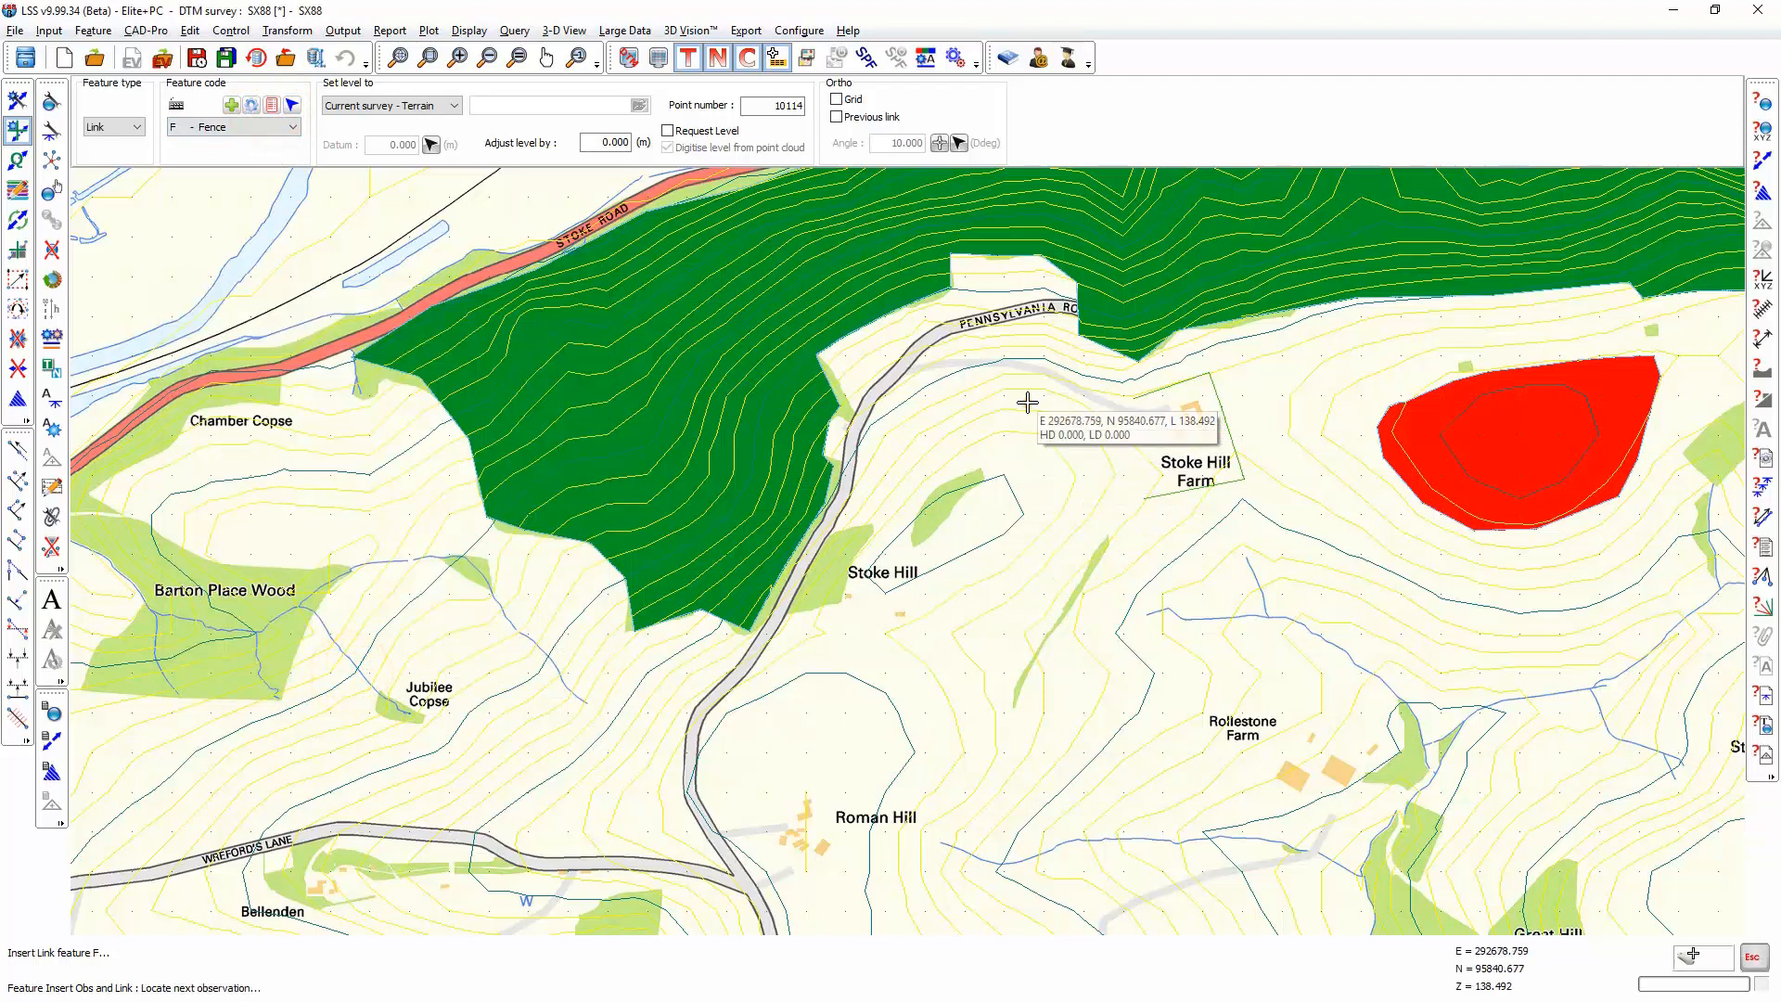
click(1122, 414)
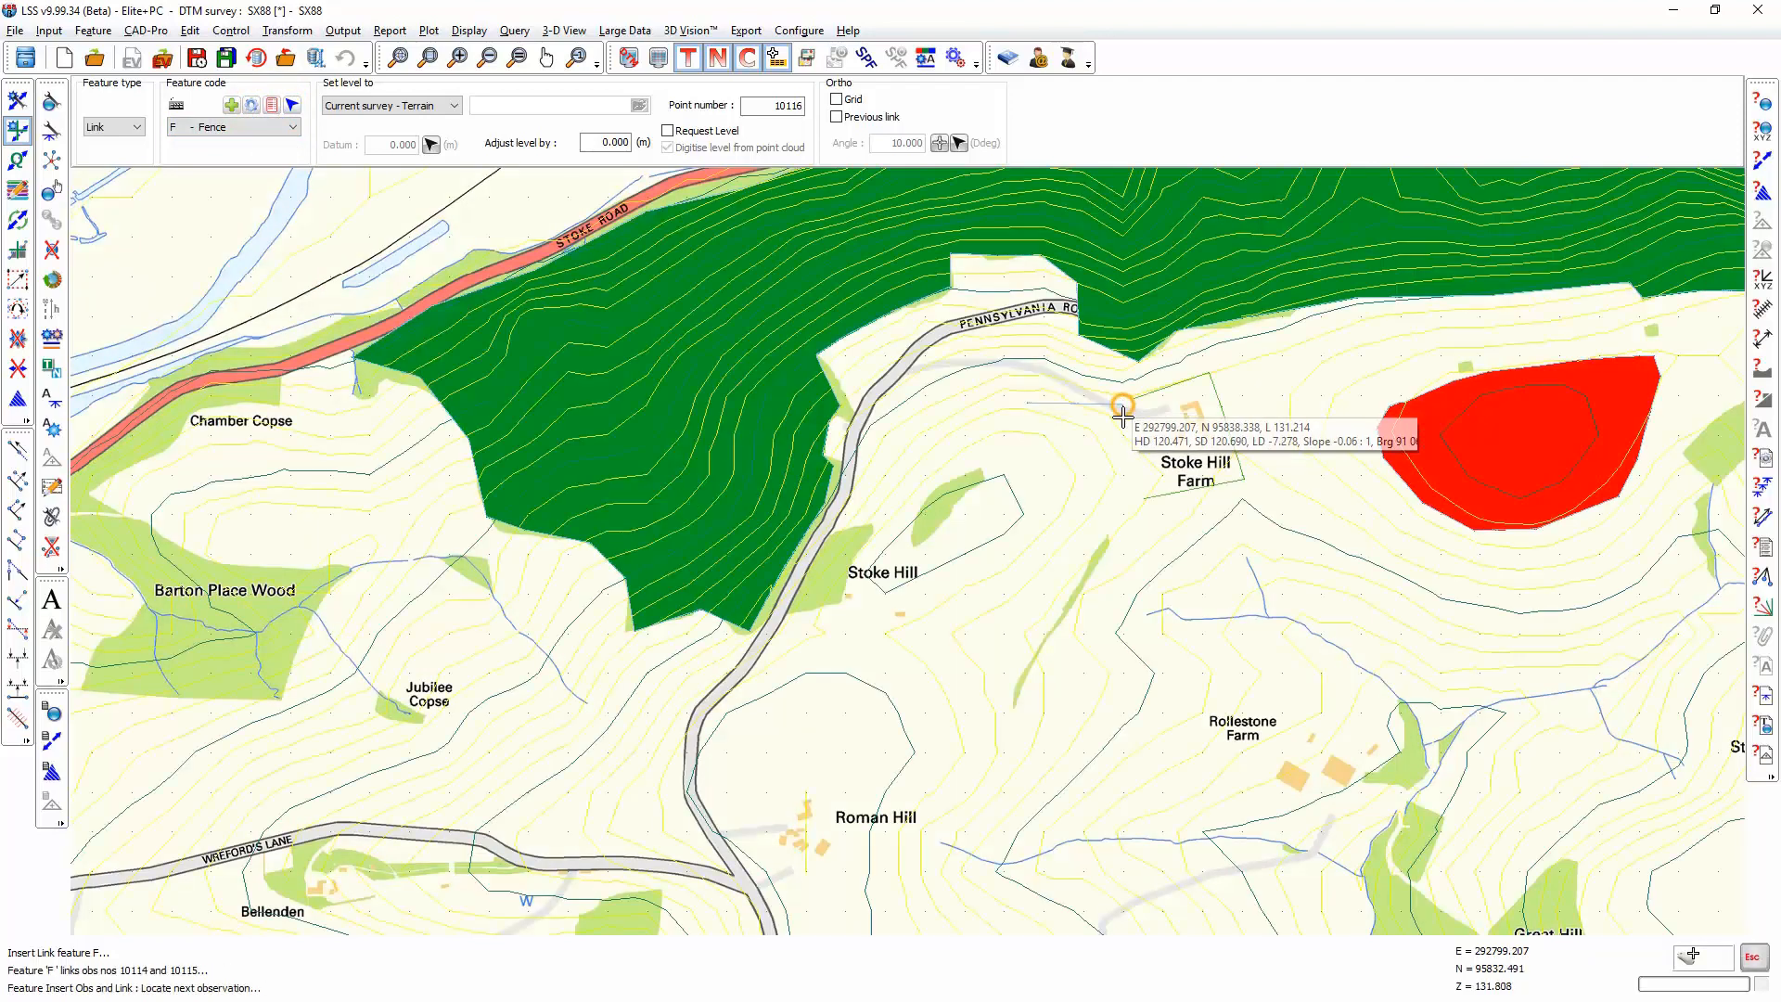
click(1120, 495)
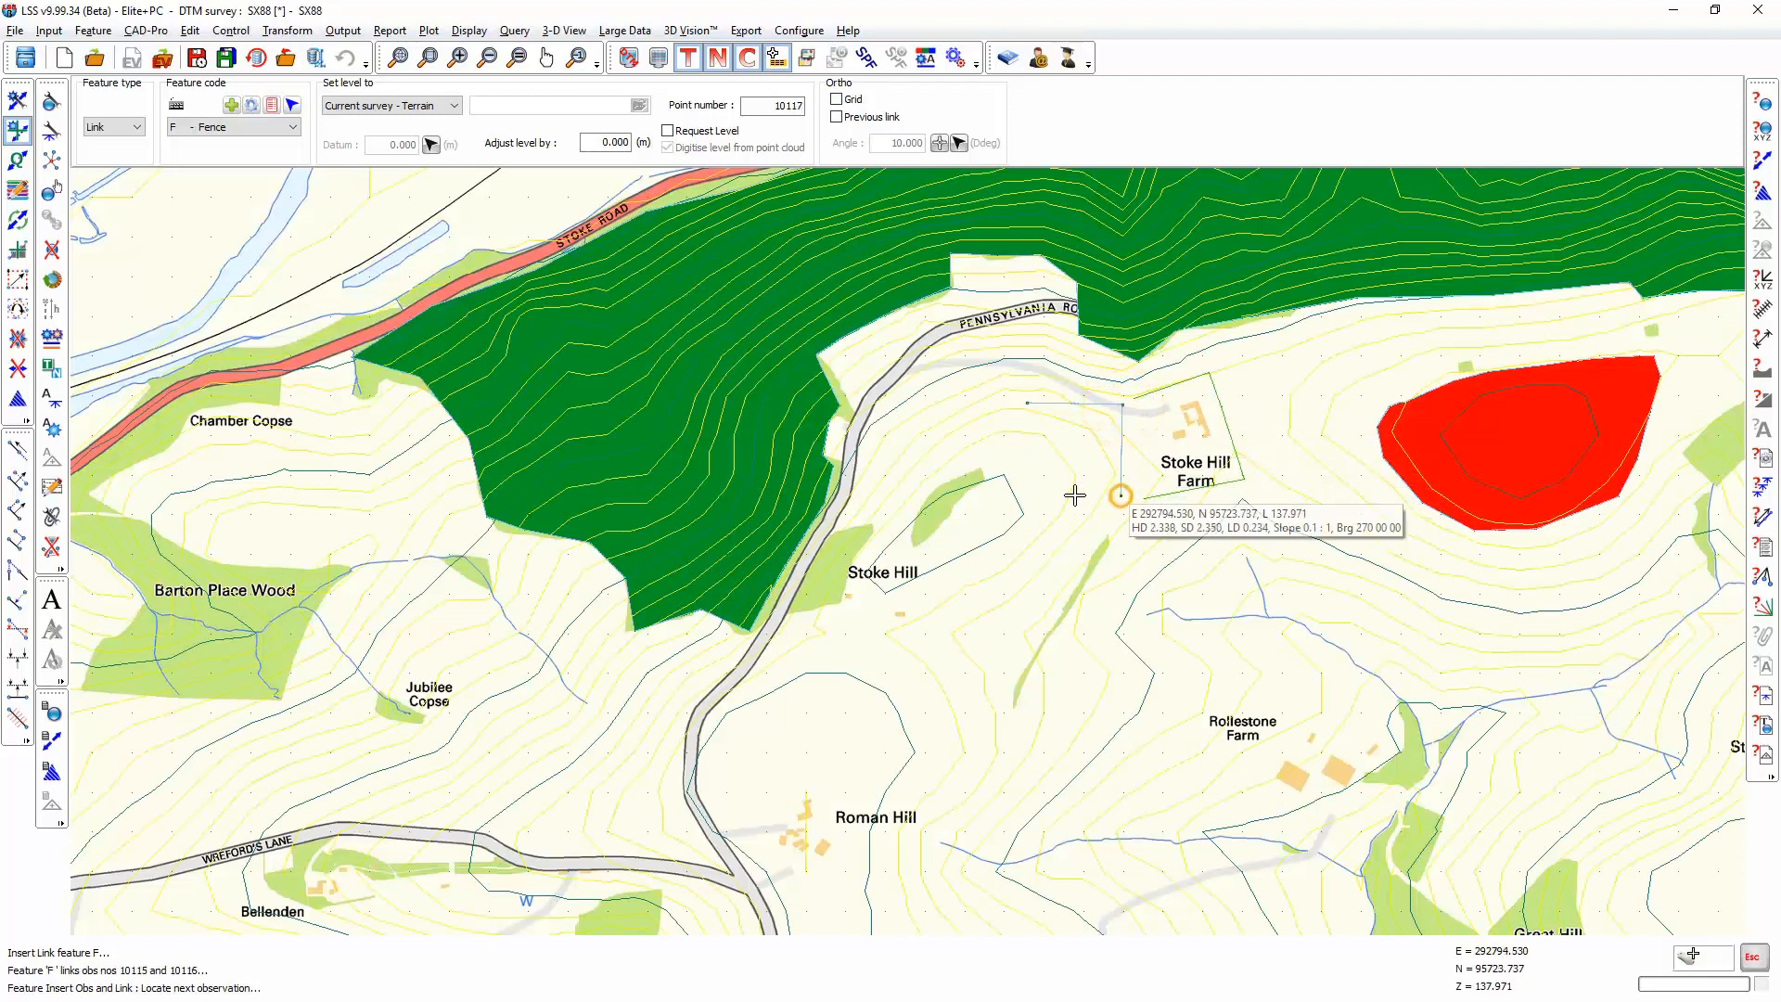
click(1024, 493)
click(1025, 494)
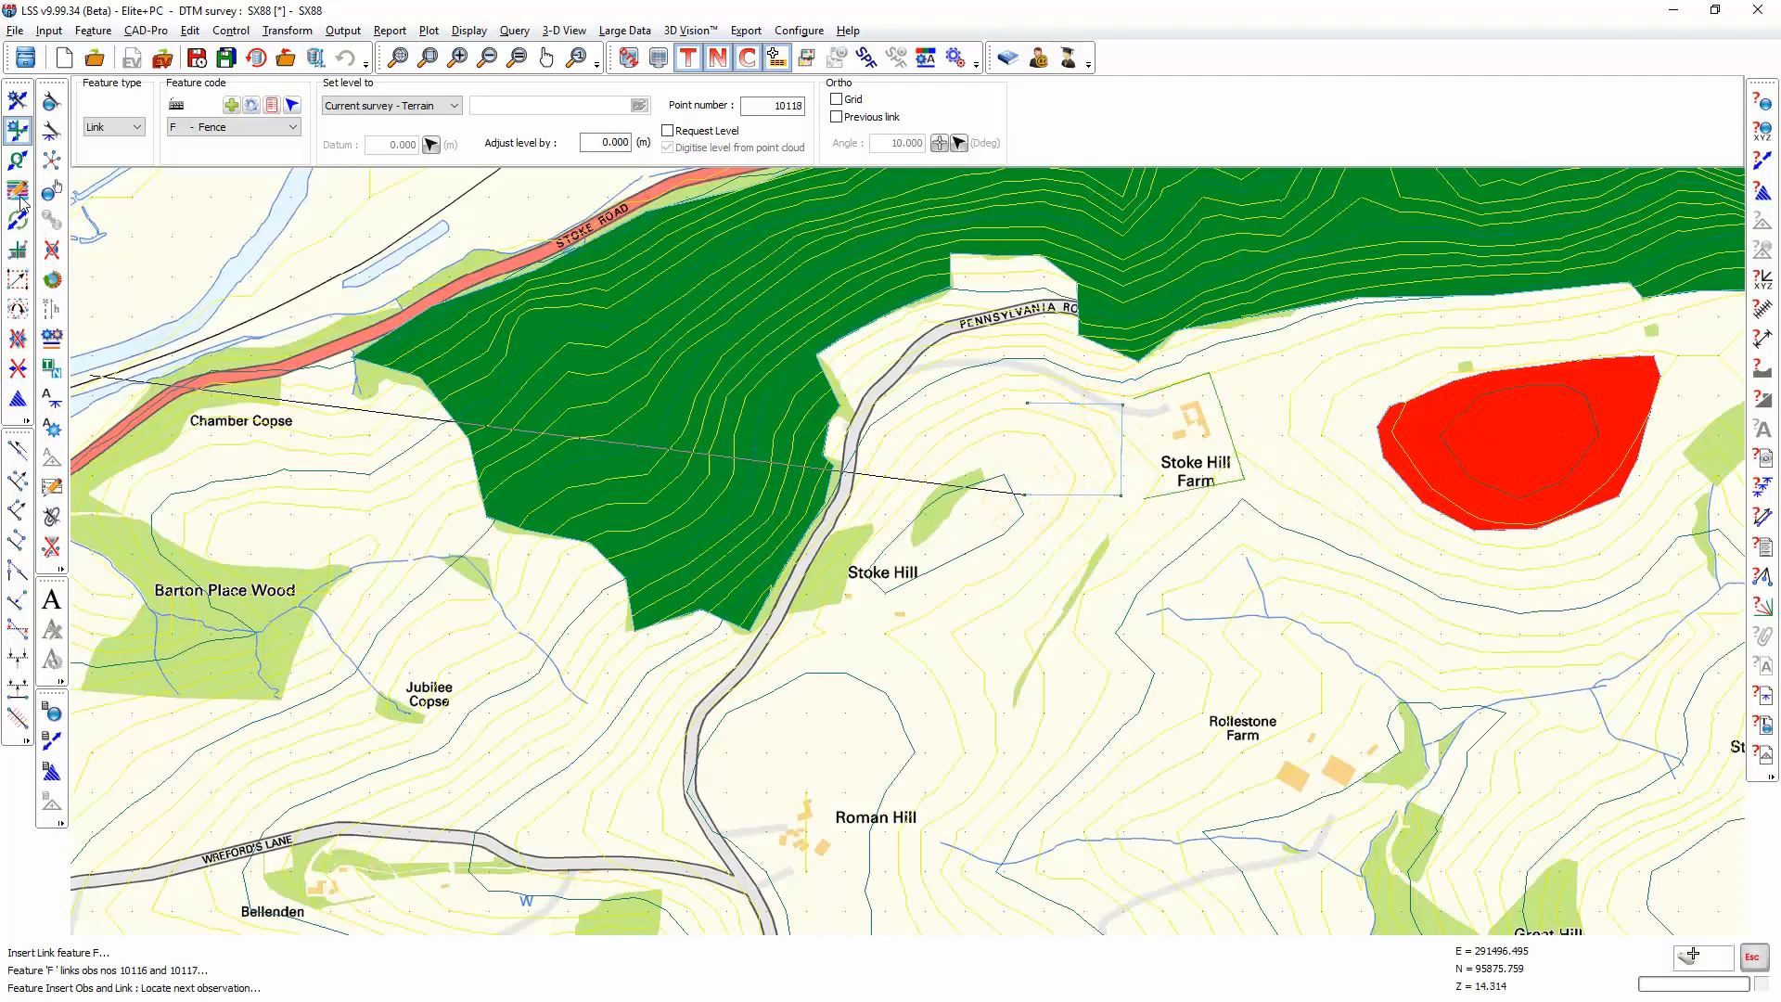
Step: Close the open west side of the fence rectangle with a quick-added link between its first and last observations
click(17, 161)
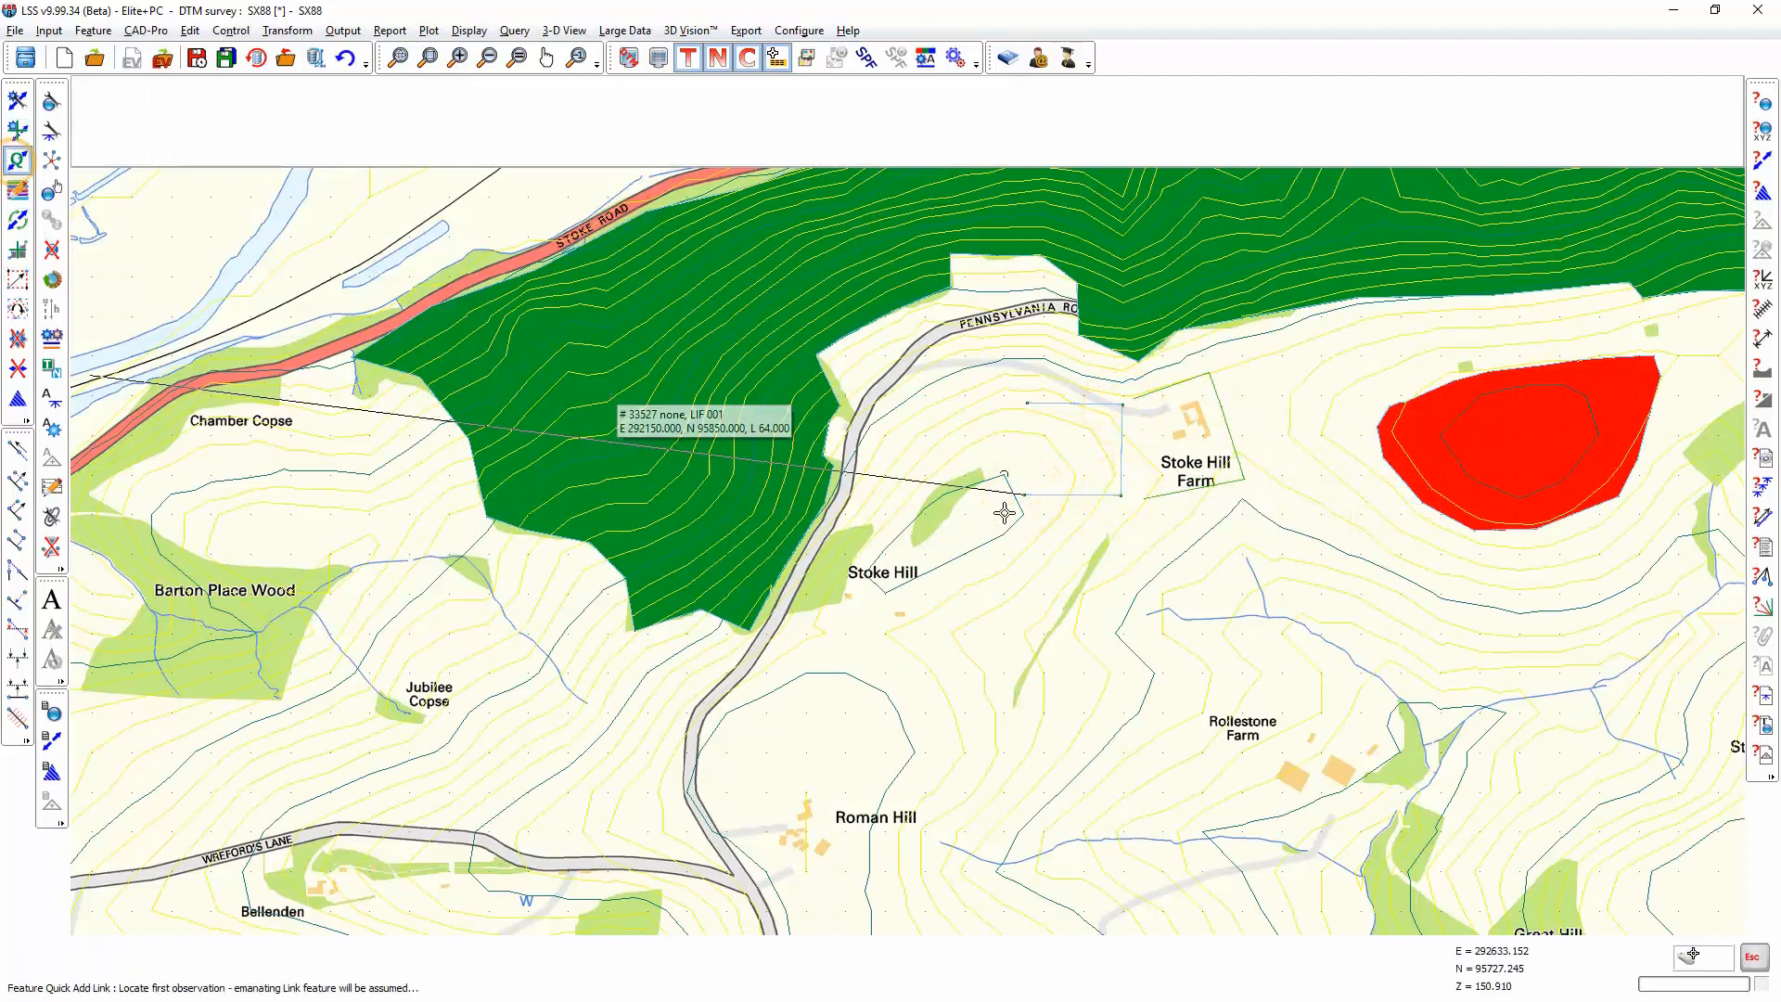
click(1024, 401)
click(1027, 494)
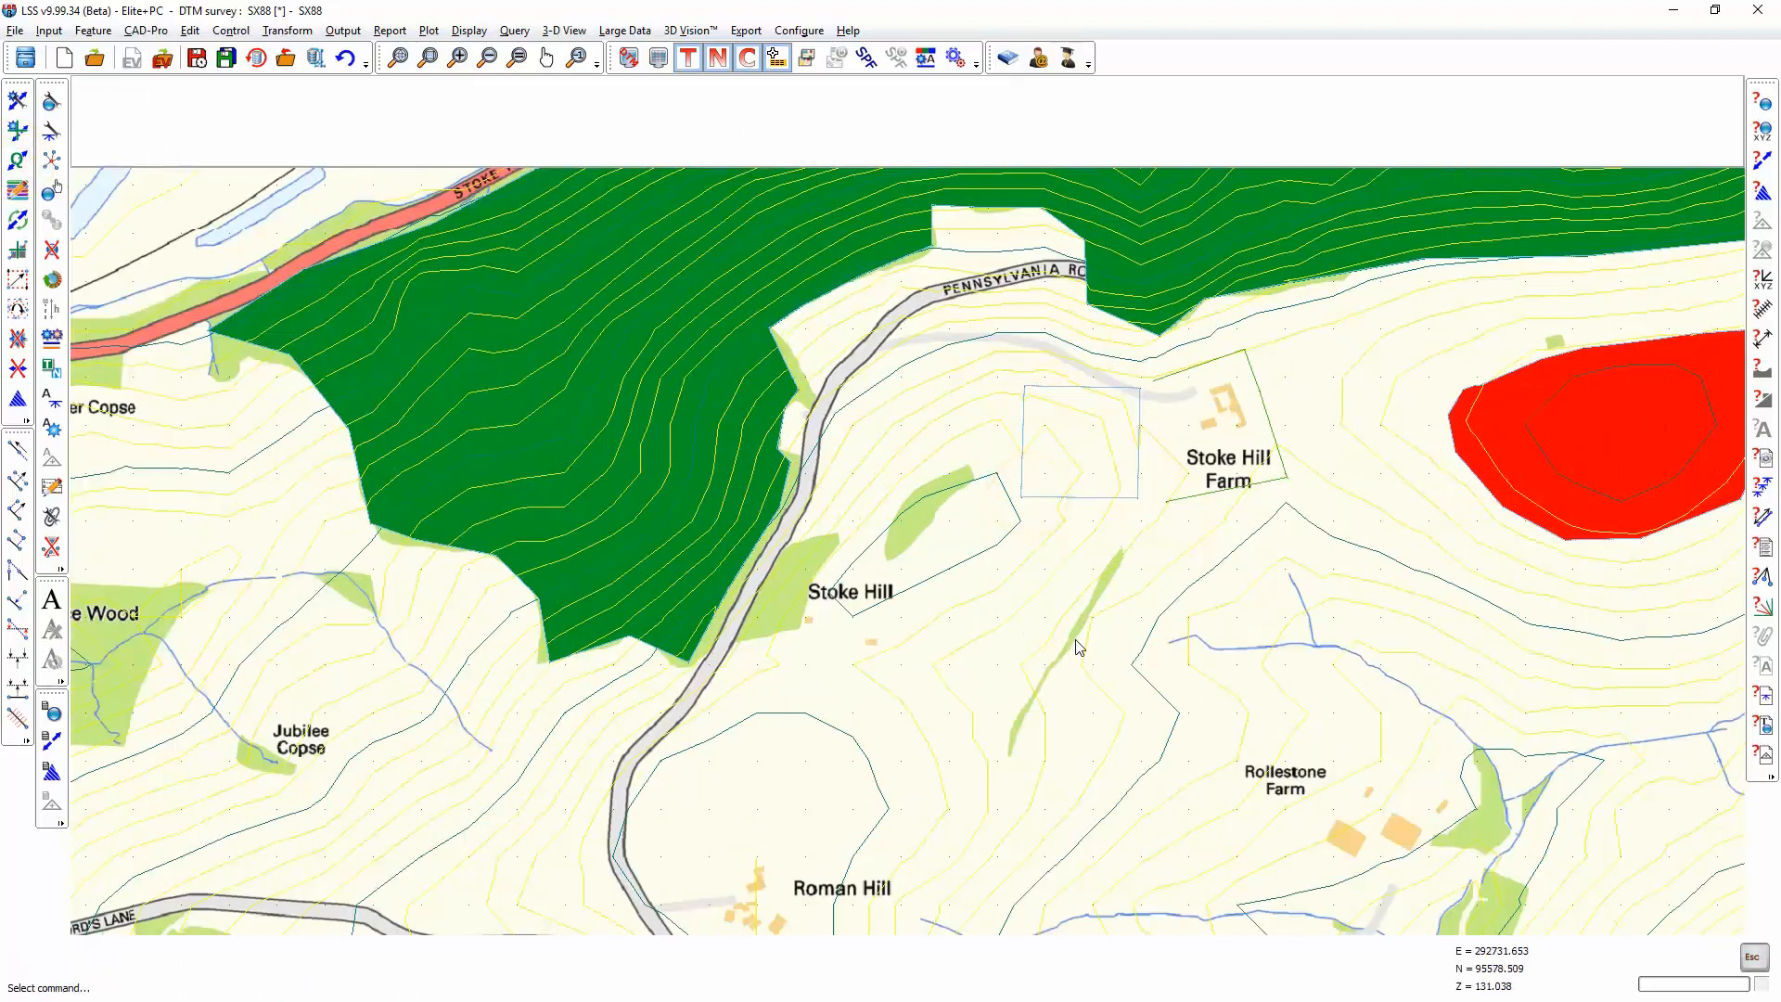
Step: Create a new point feature PEYE in the legend with the description "Receptor Locn"
scroll(1078, 657, down, 3)
middle_drag(1087, 736, 1015, 520)
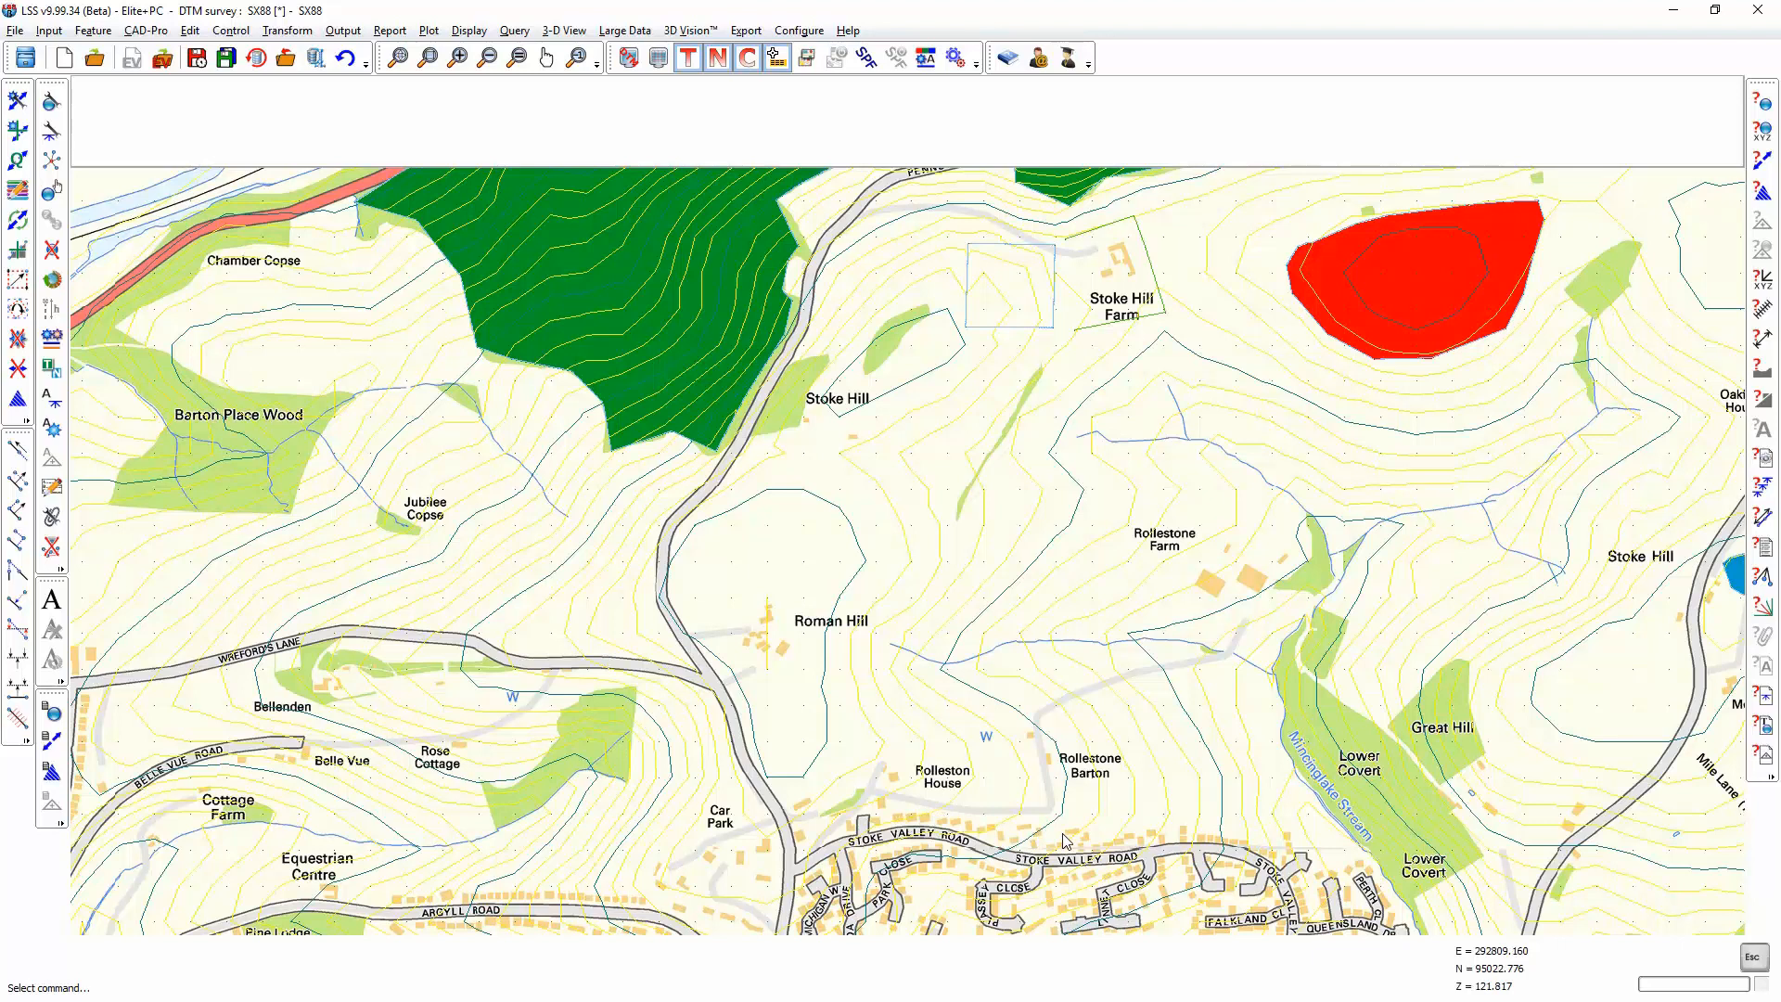
click(926, 59)
click(174, 404)
click(357, 617)
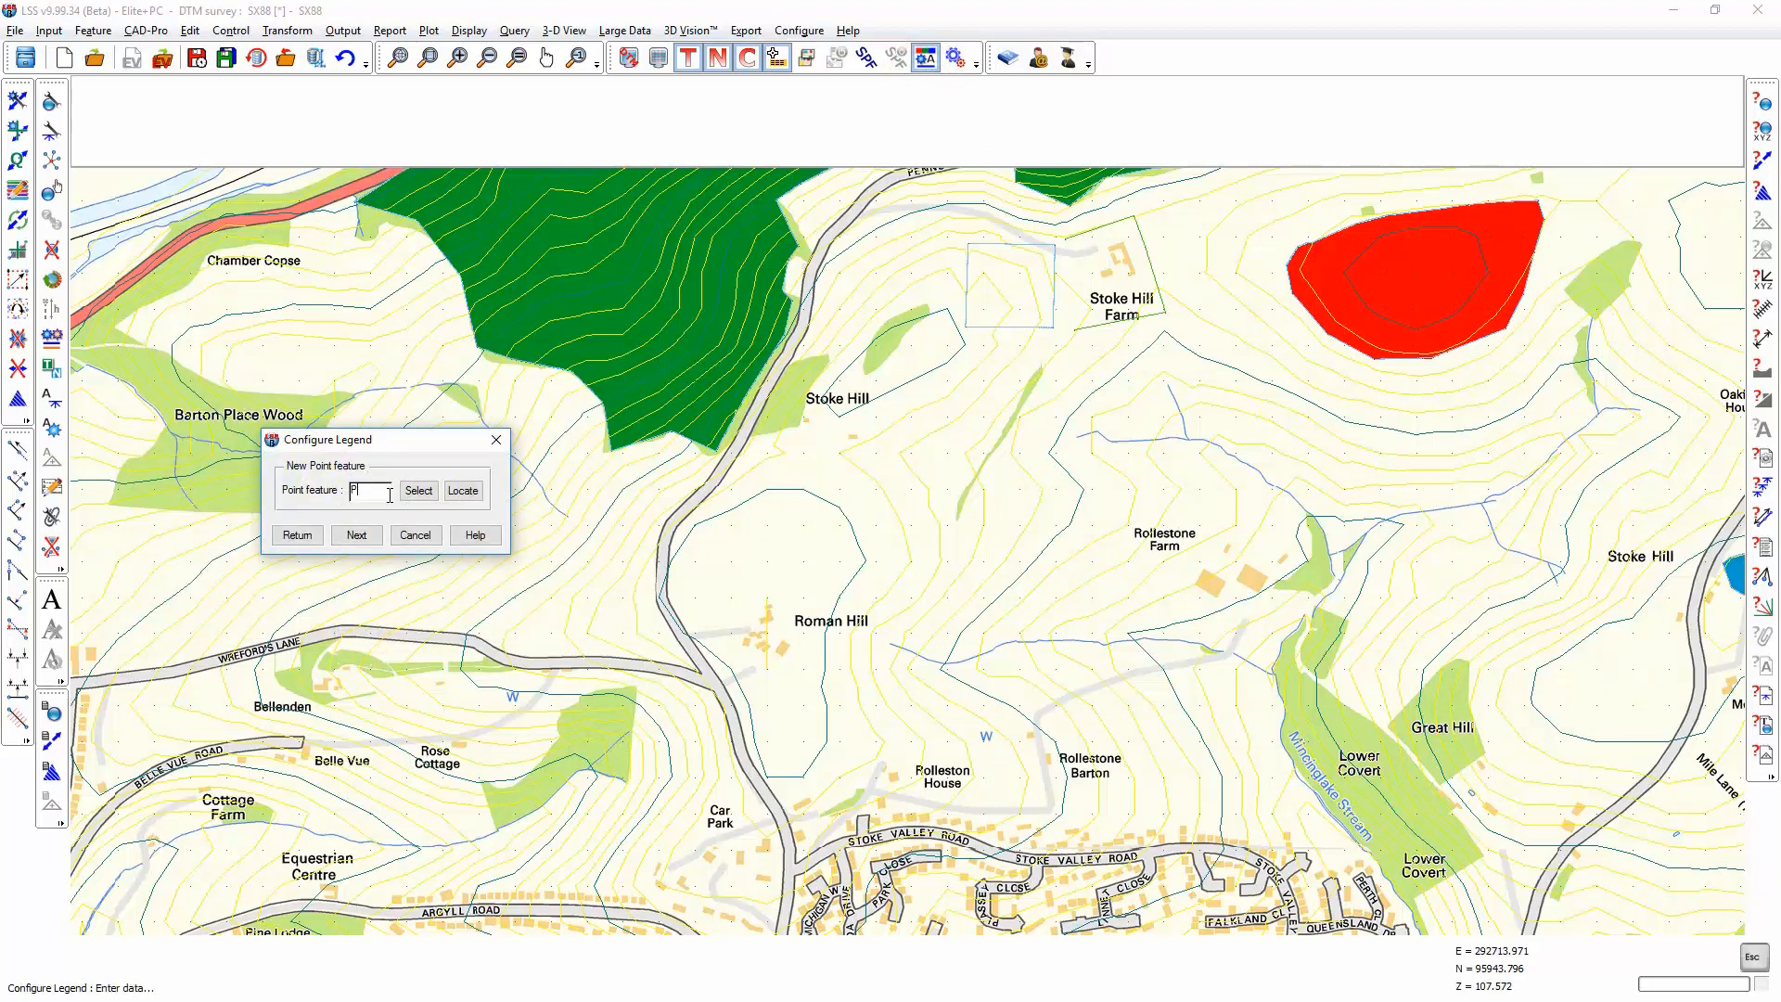
text(PEYE)
click(357, 535)
click(402, 361)
text(Receptor Locn)
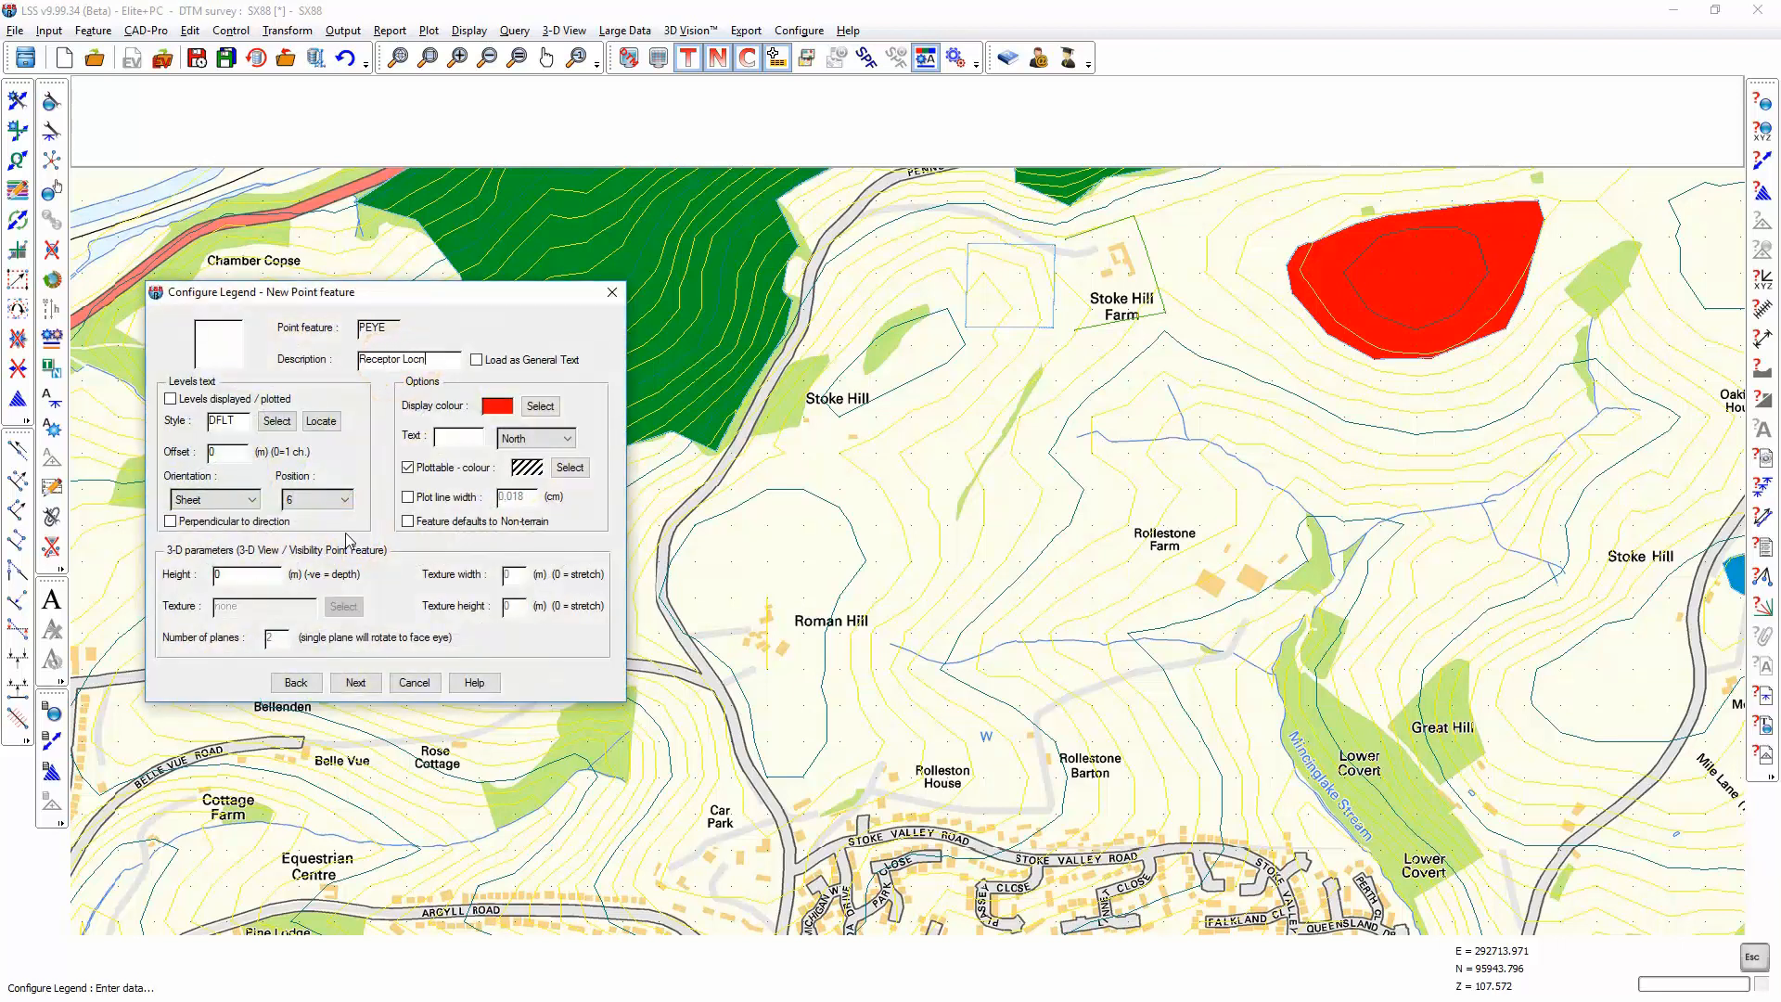
Step: Make the PEYE feature default to non-terrain and set its 3-D height to 1.6 m
click(408, 523)
drag(243, 572, 204, 579)
text(1.6)
click(354, 683)
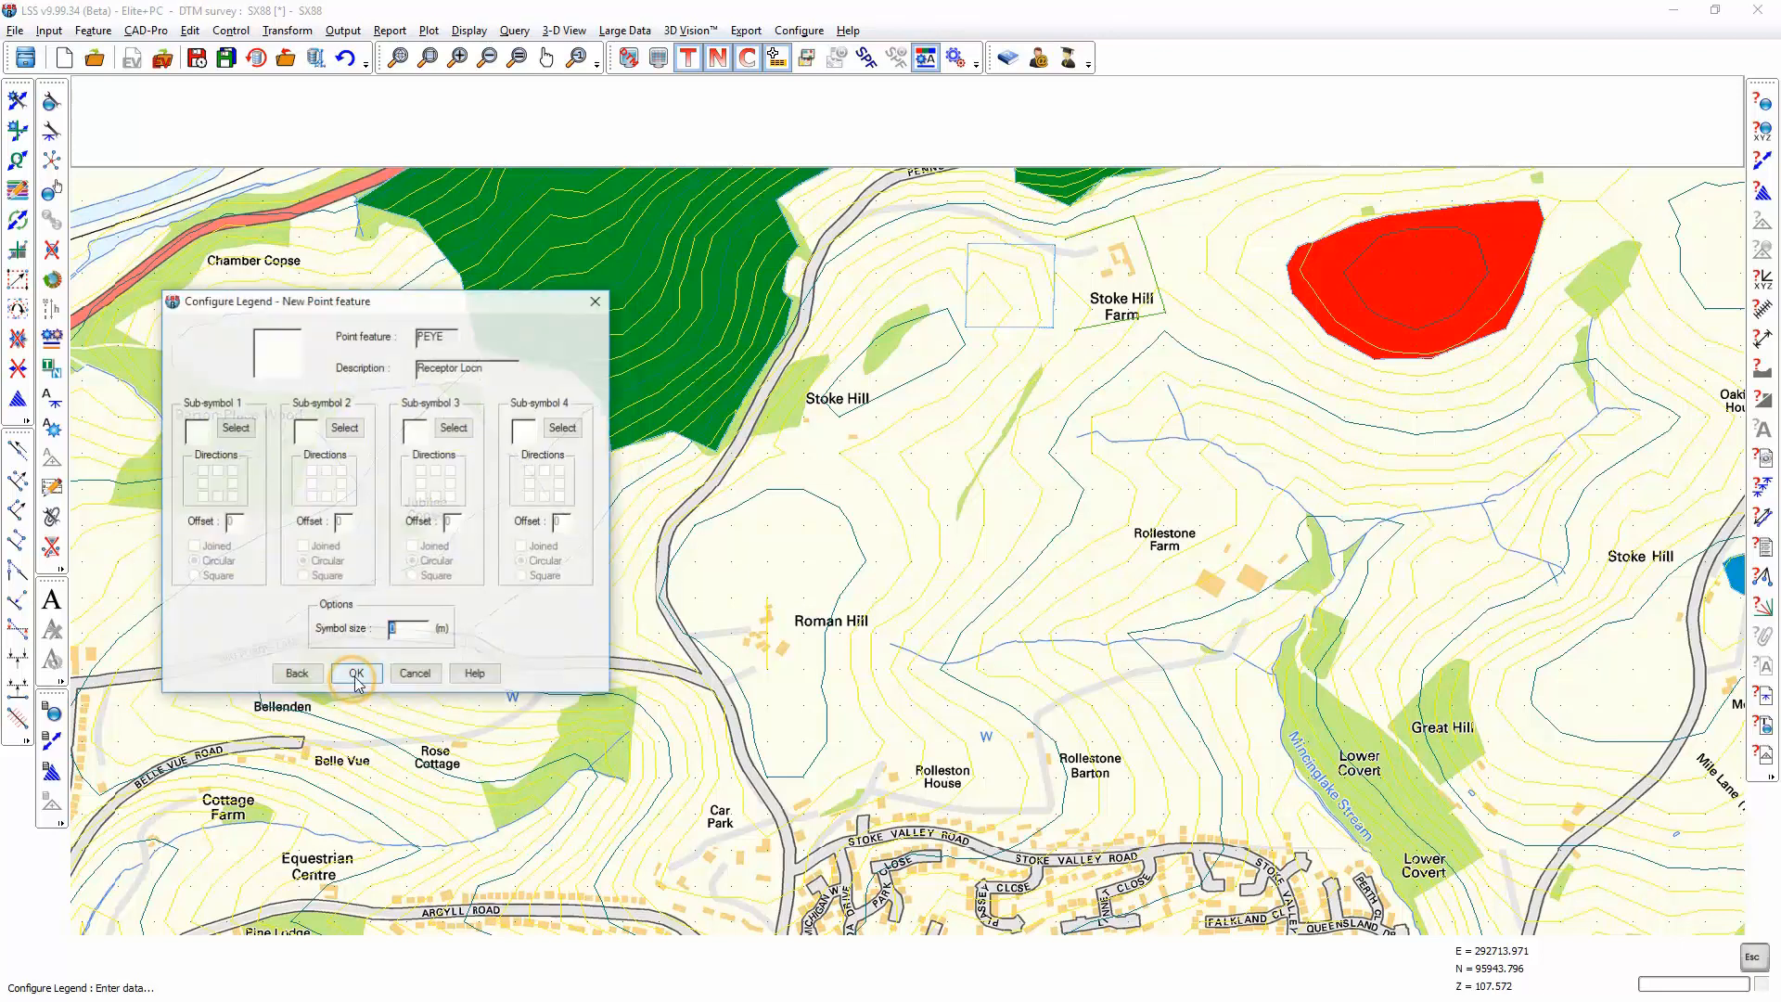
Step: Assign the diagonal cross, symbol number 56, as sub-symbol 1 of the PEYE feature
click(234, 428)
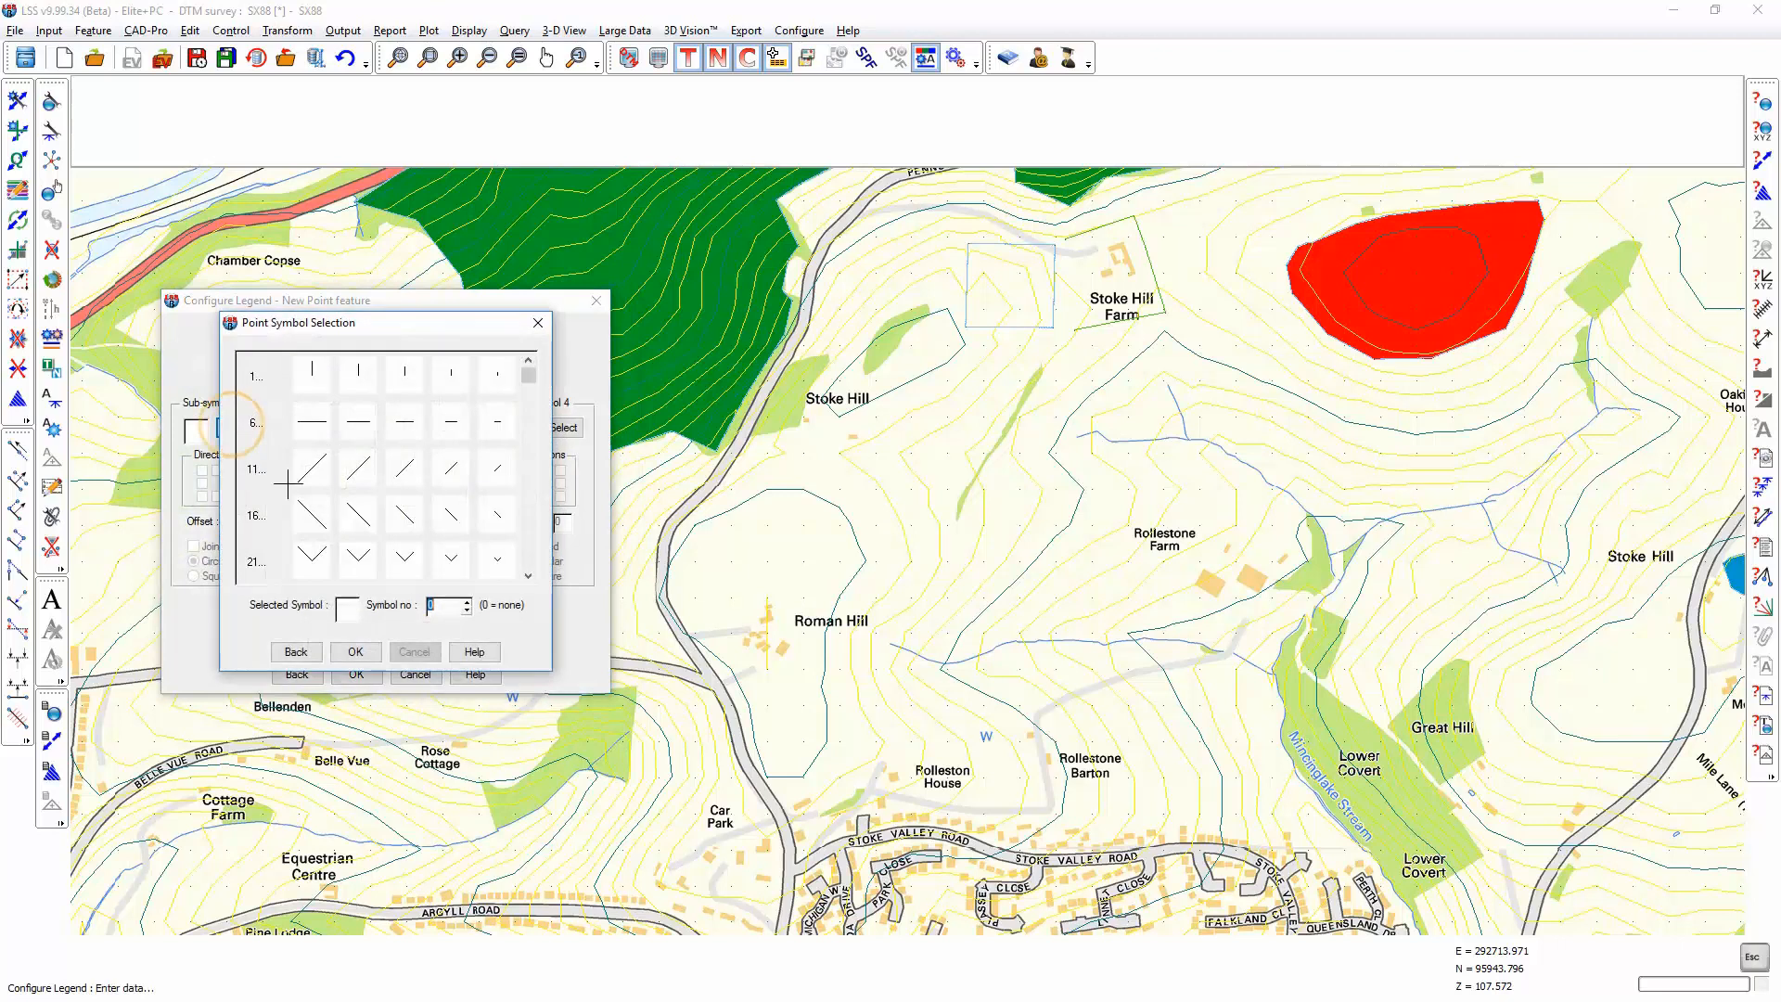
click(529, 388)
click(529, 394)
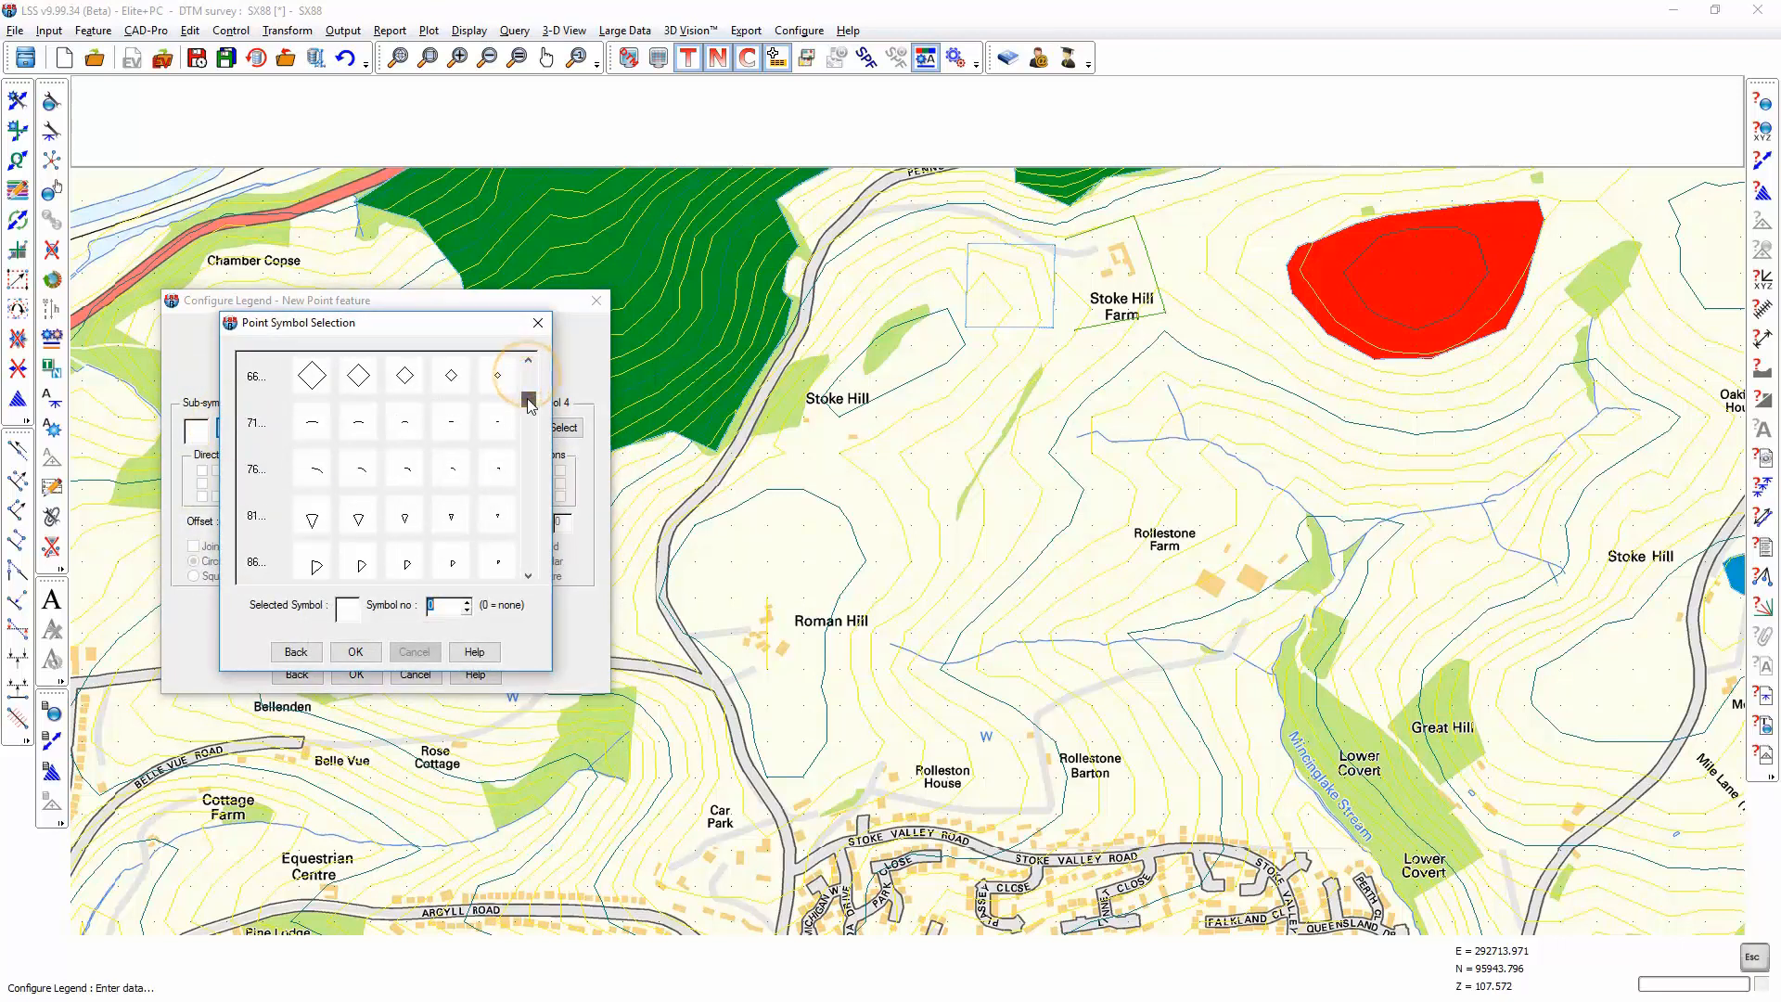
click(311, 376)
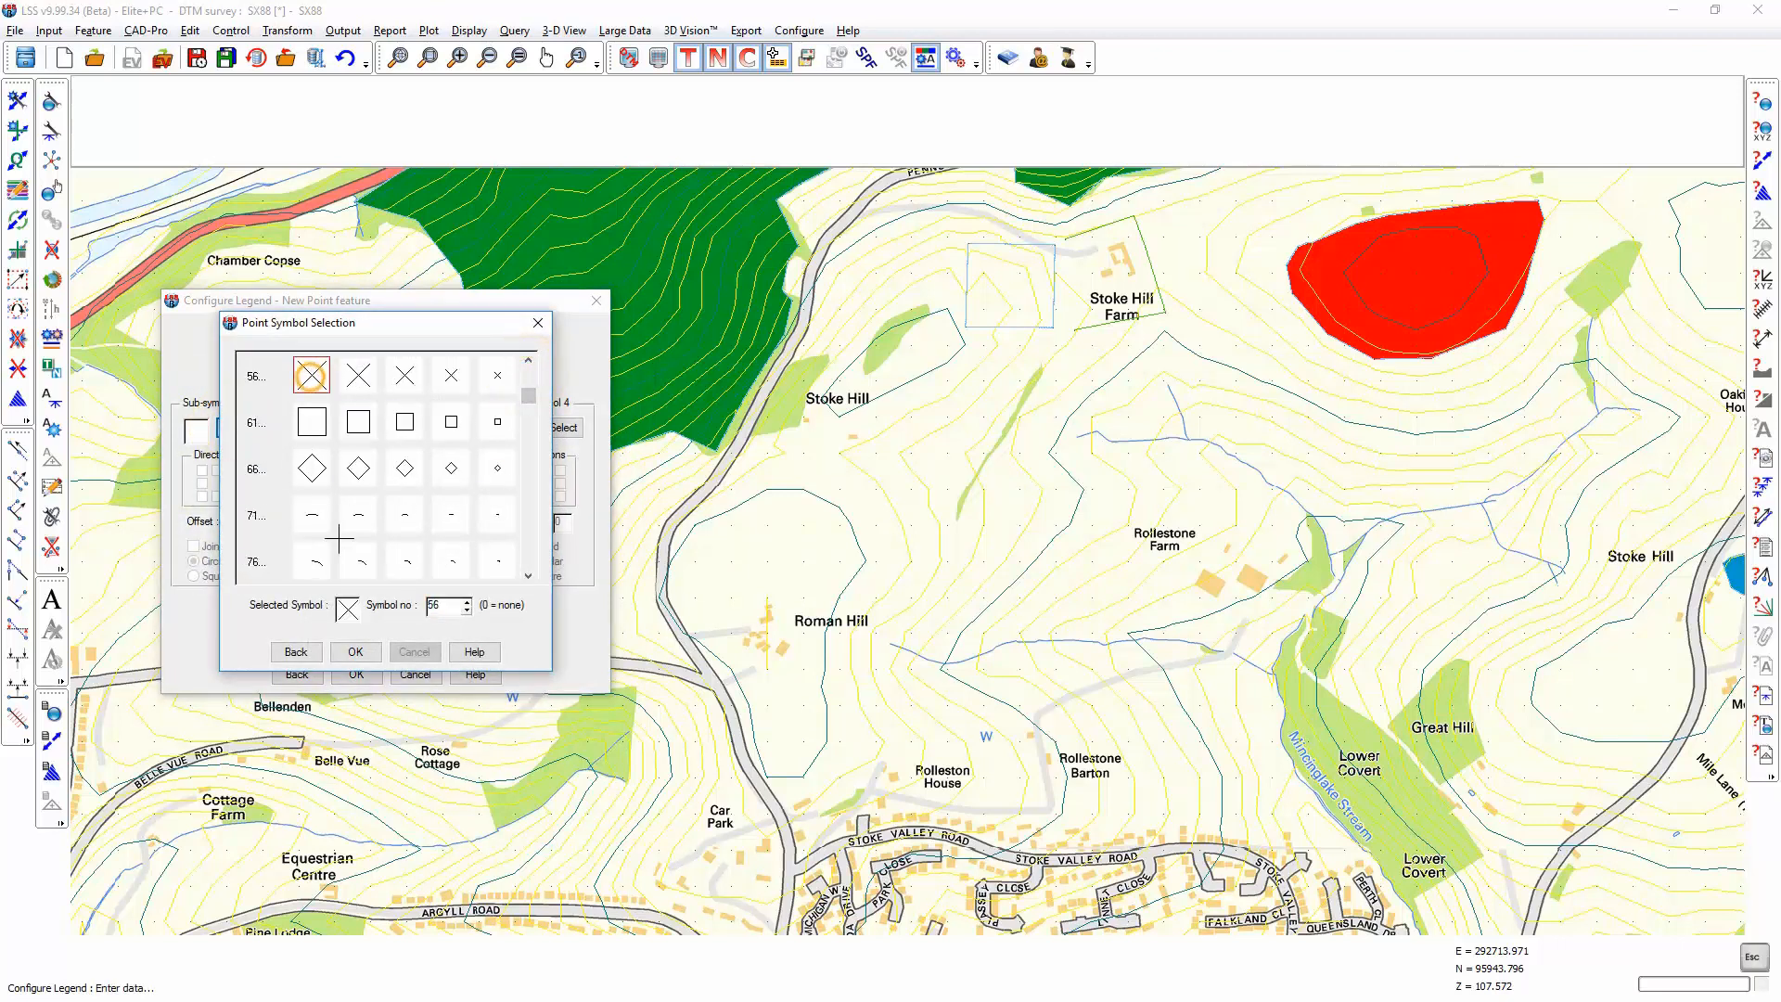
click(356, 651)
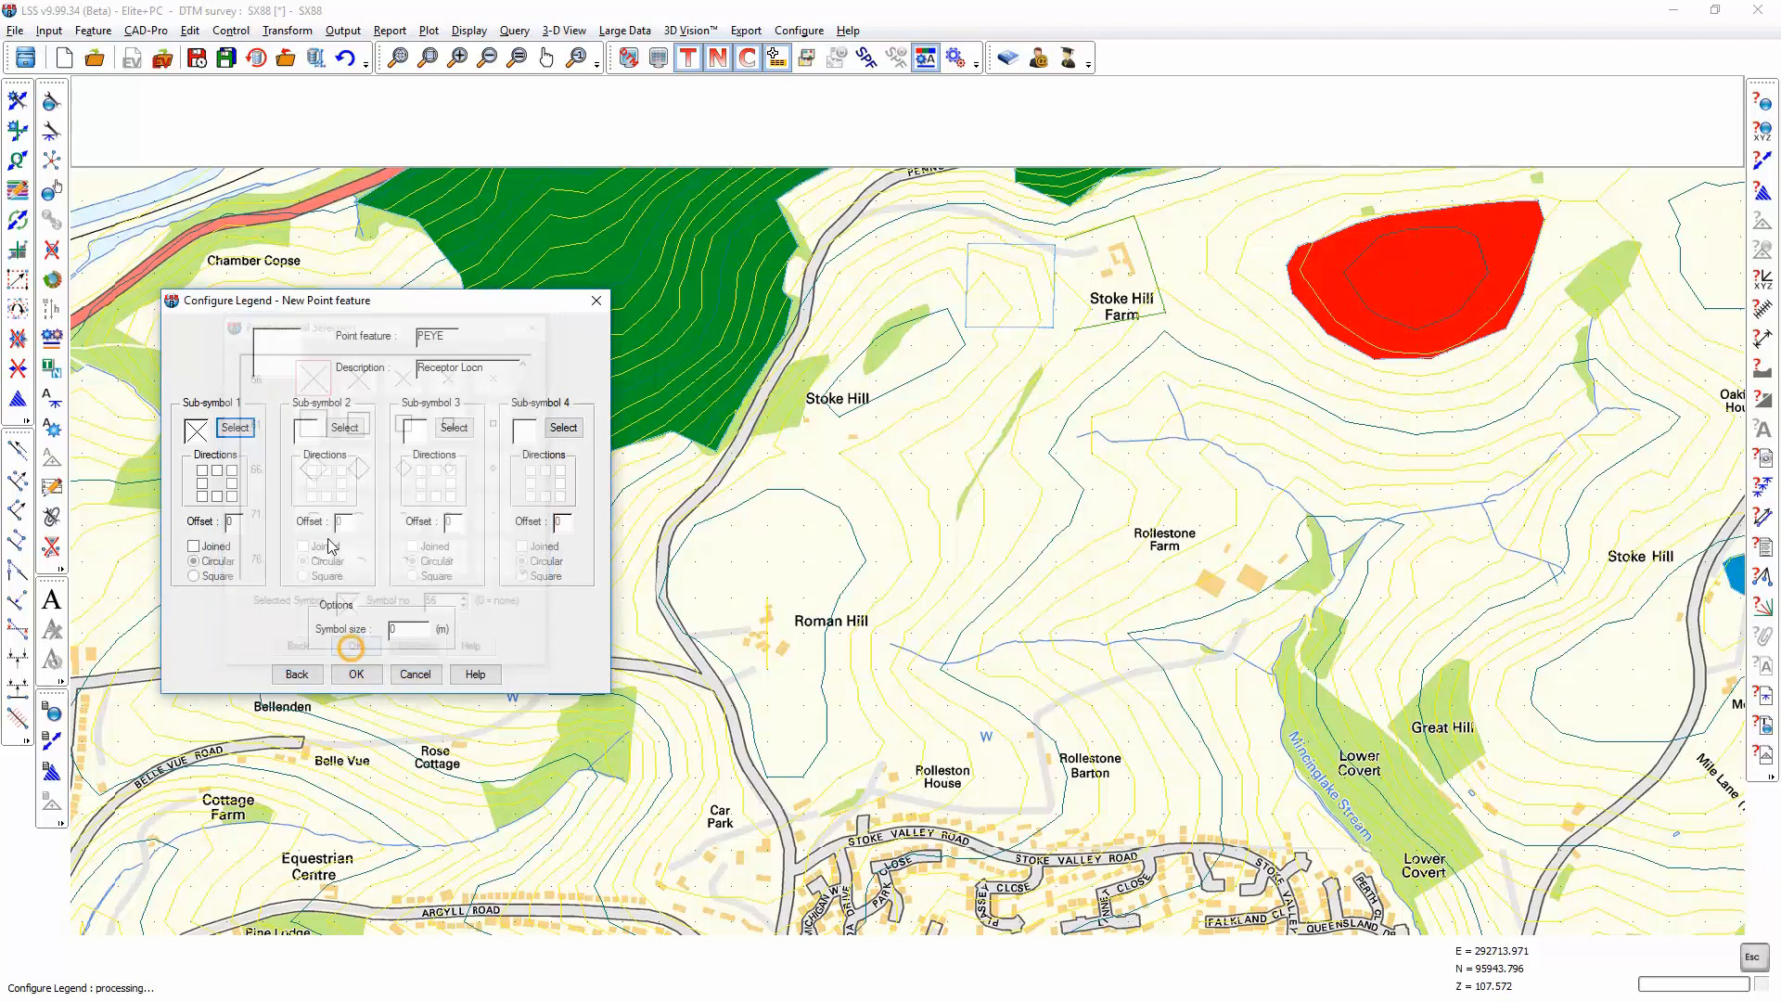
Step: Enable the north direction for sub-symbol 1, set the symbol size to 5 m, and finish the legend configuration
click(217, 470)
click(404, 630)
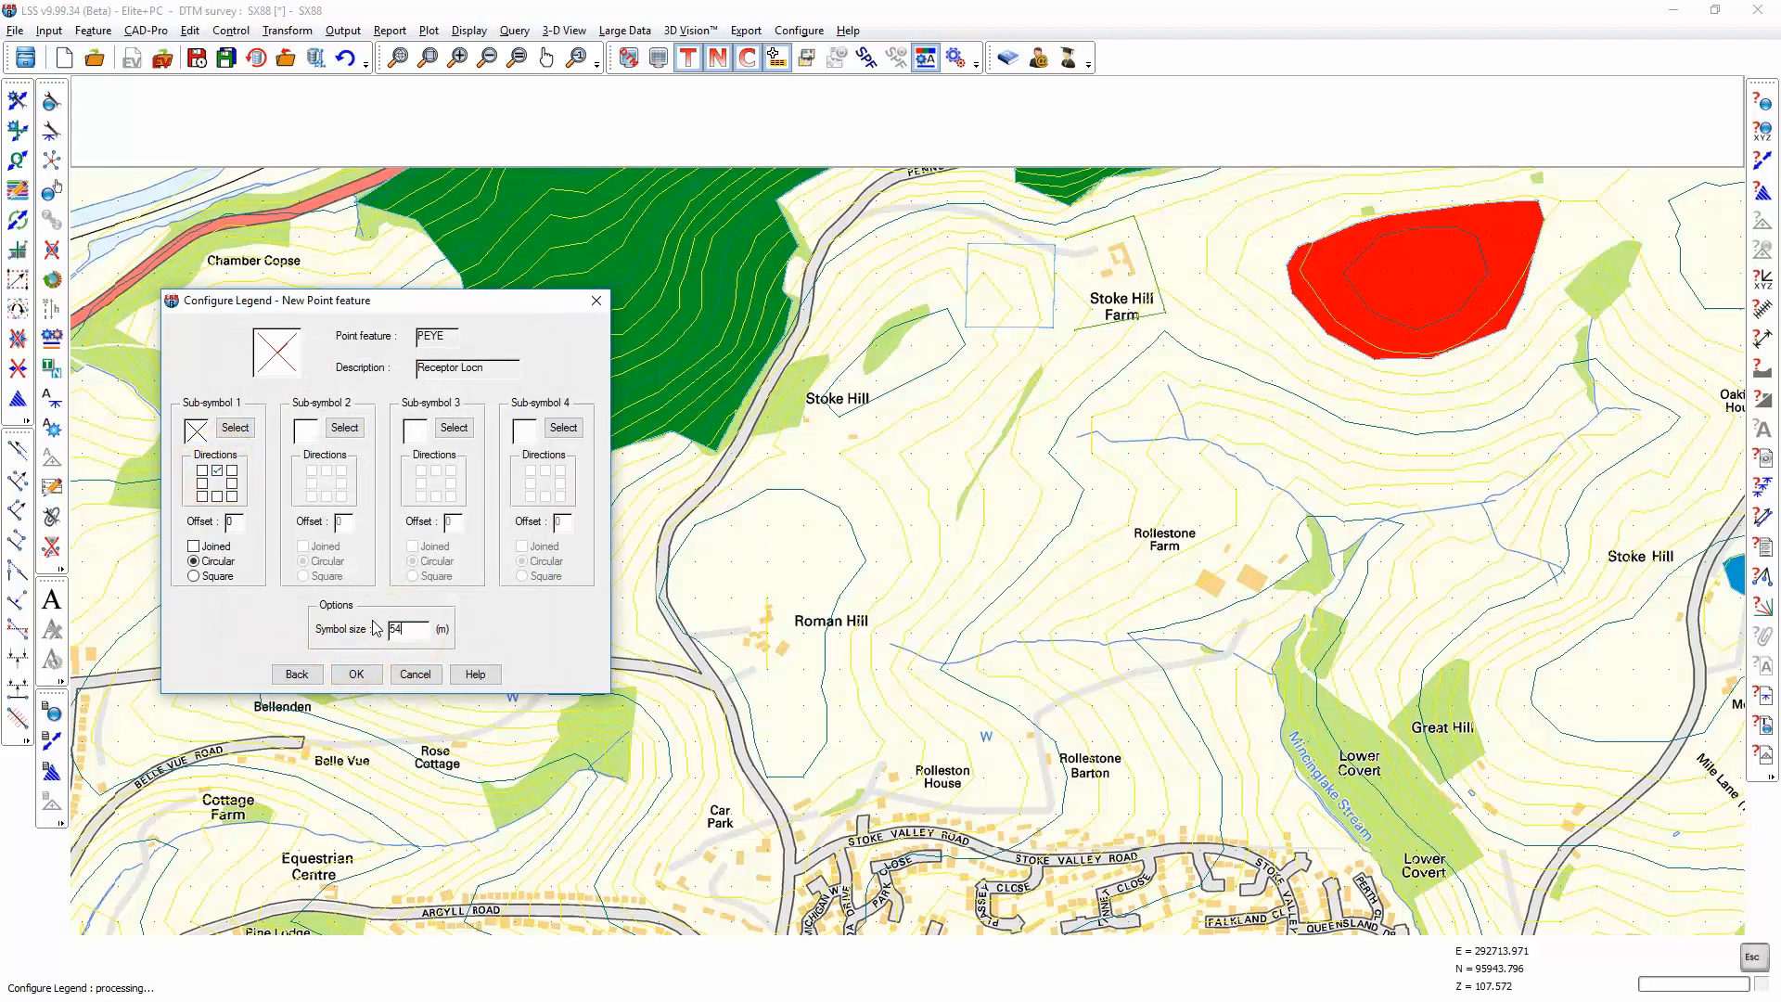
click(355, 674)
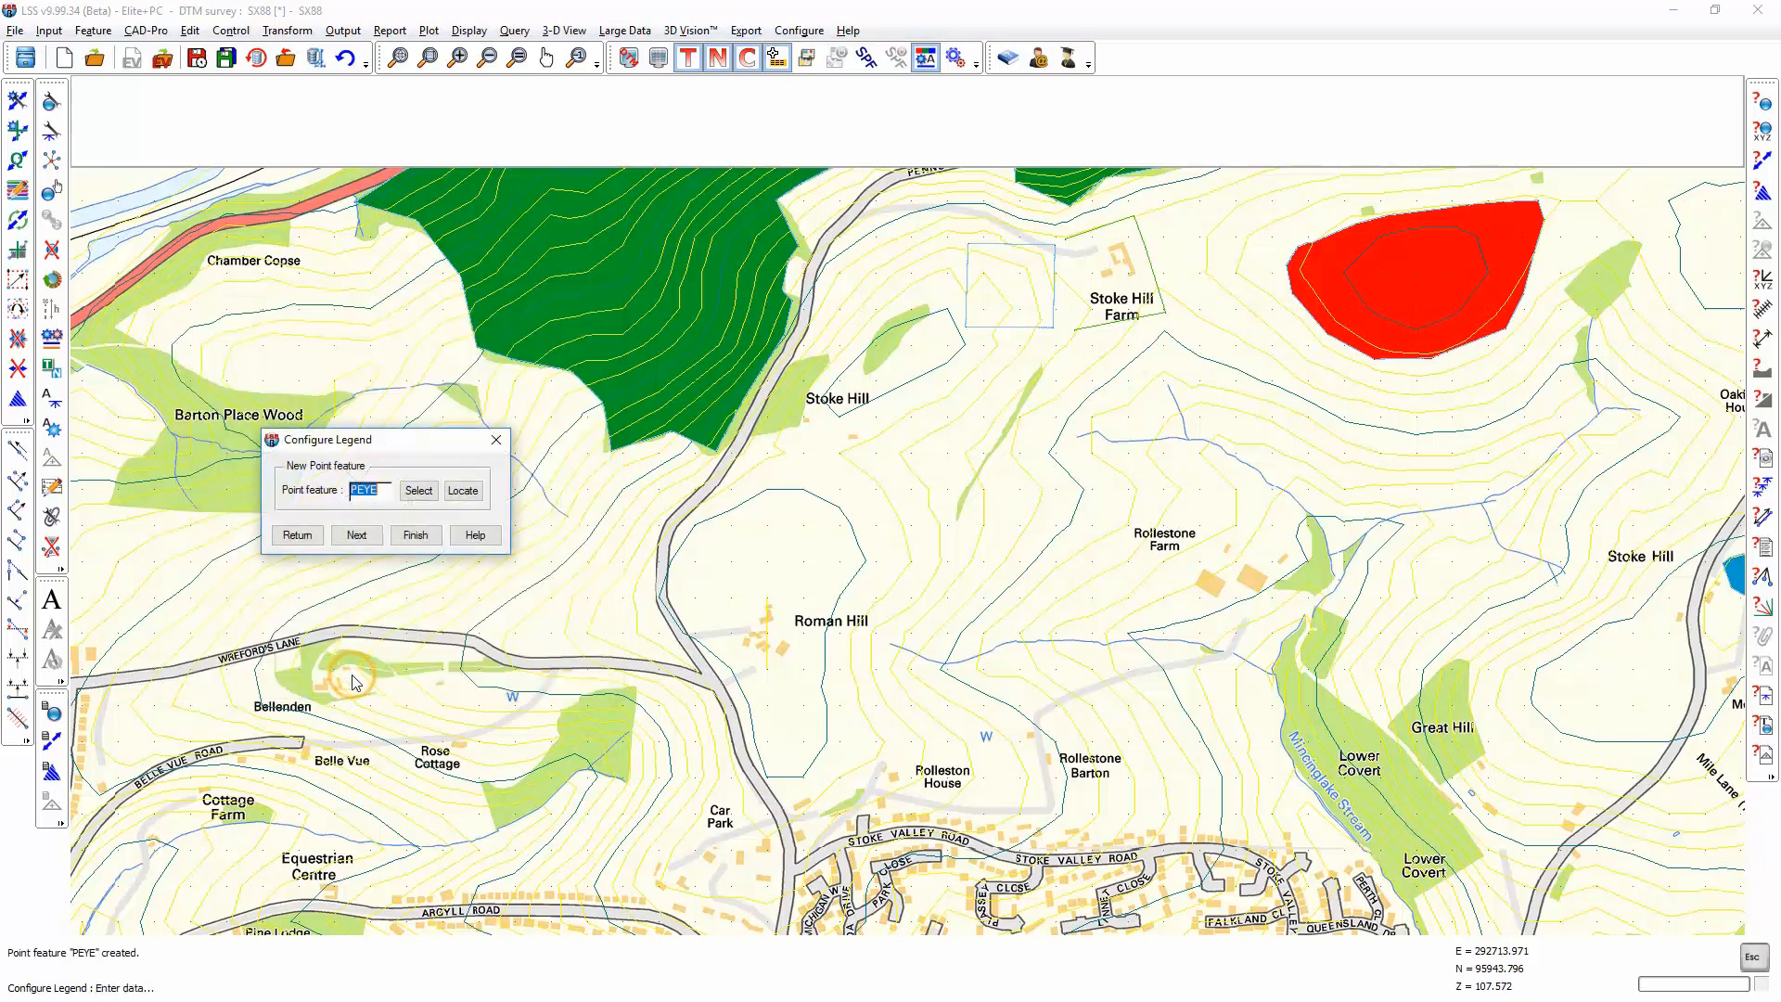
click(419, 529)
click(356, 524)
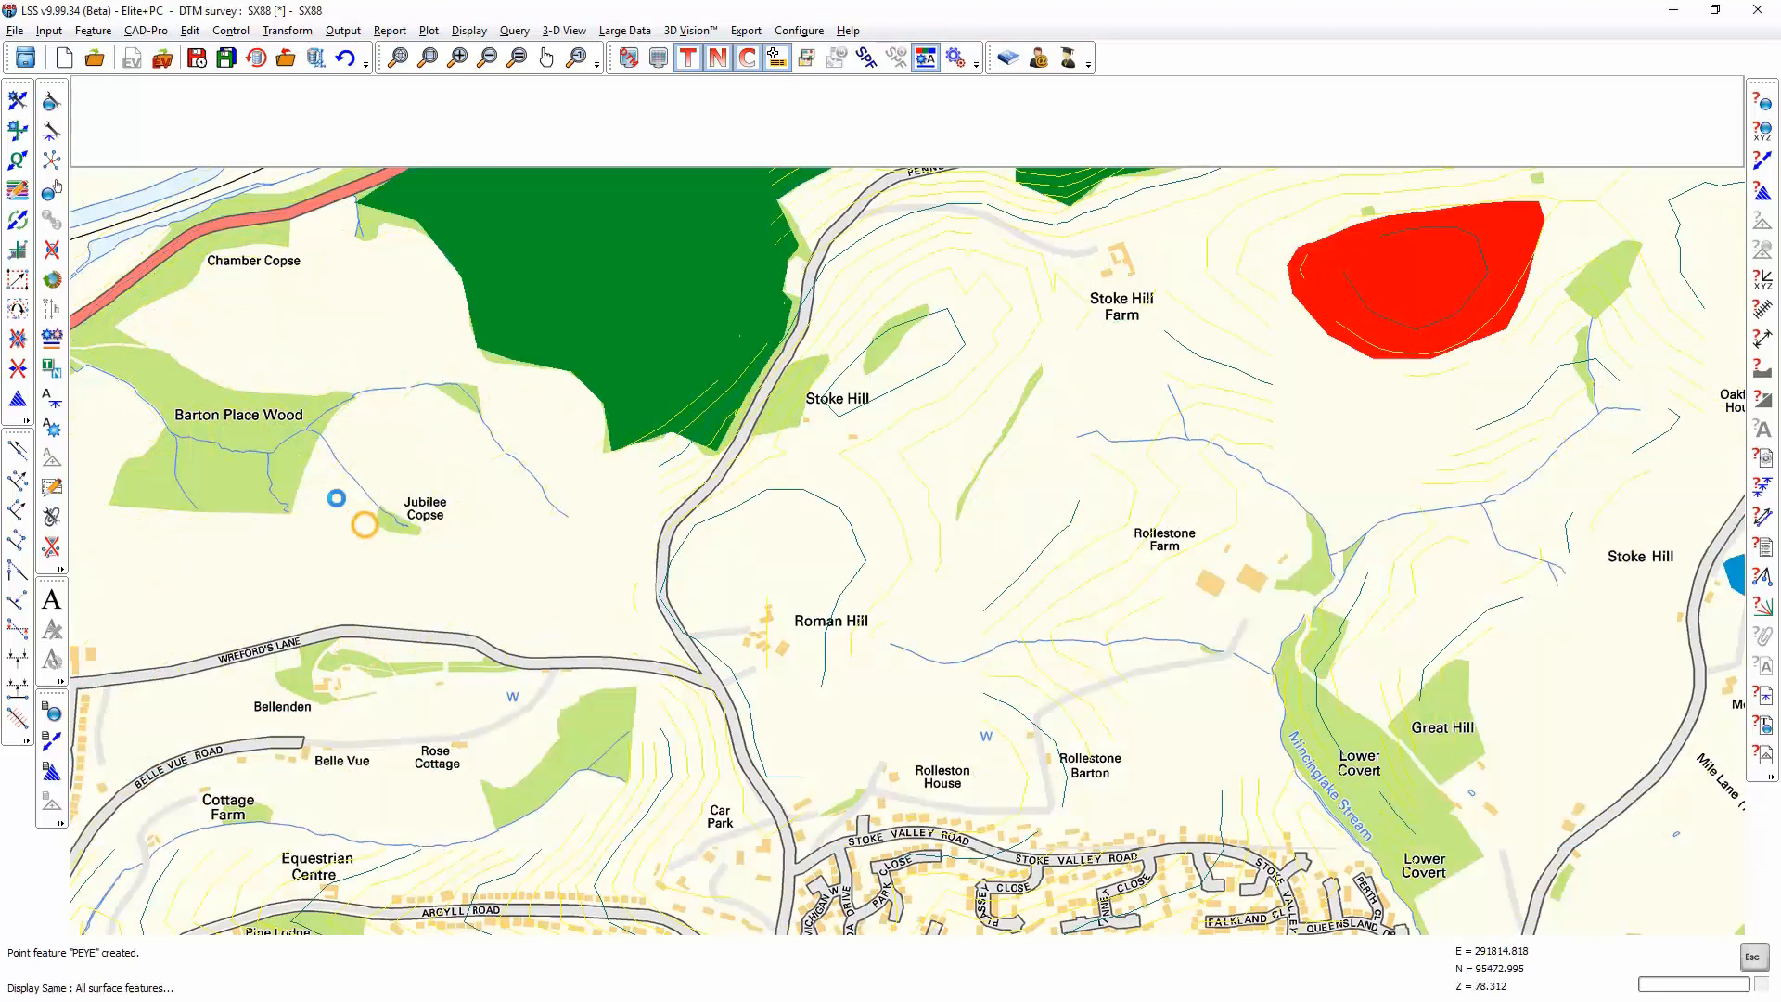
Step: Set up observation insertion for the PEYE point feature with levels adjusted by 3 m above the current survey's terrain
click(18, 131)
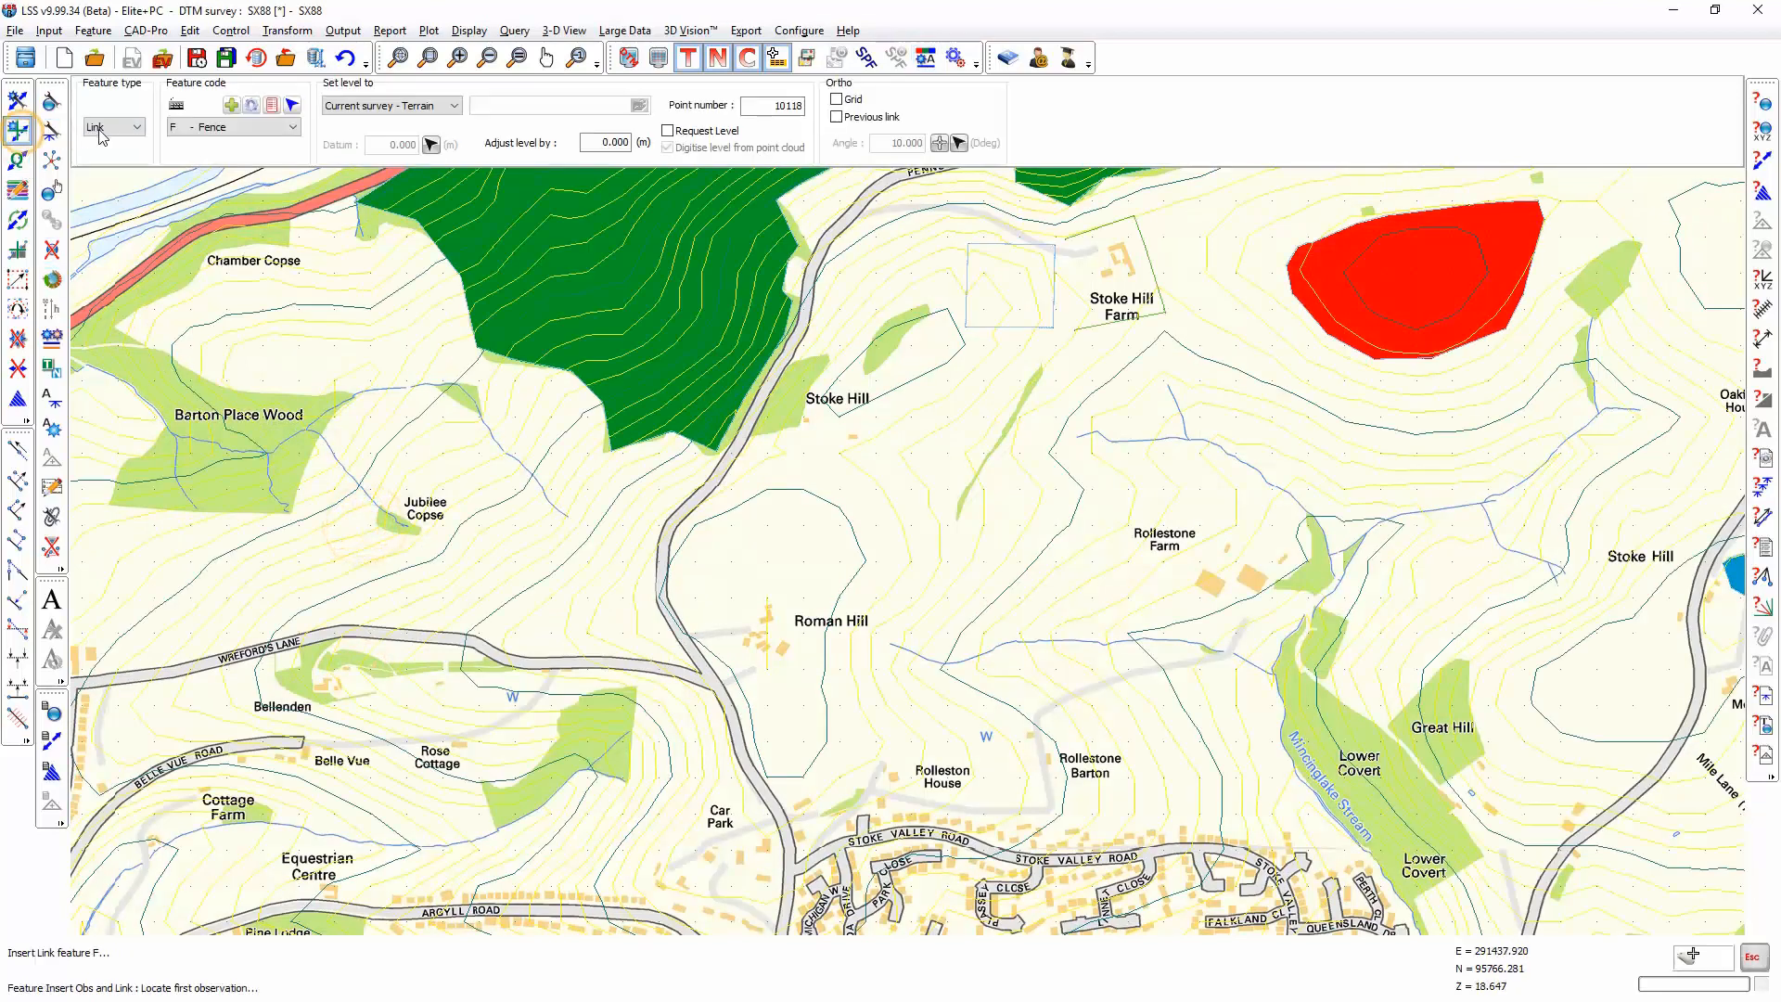
click(106, 140)
click(227, 127)
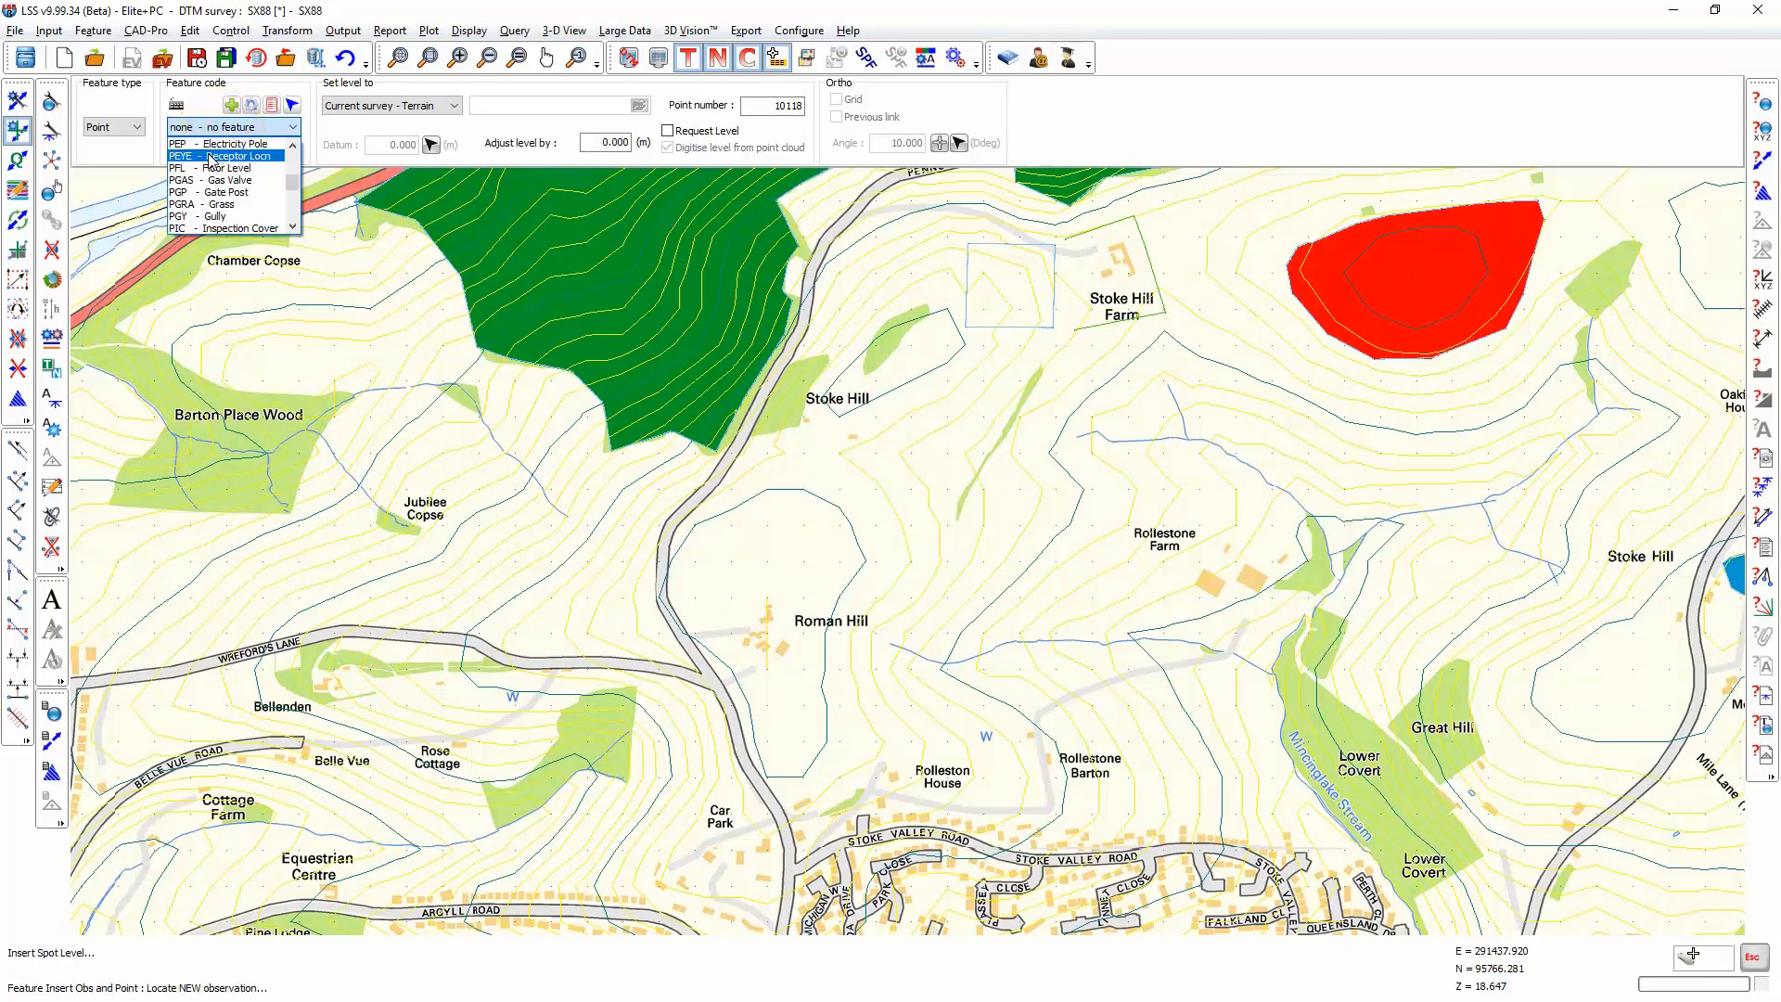
click(208, 96)
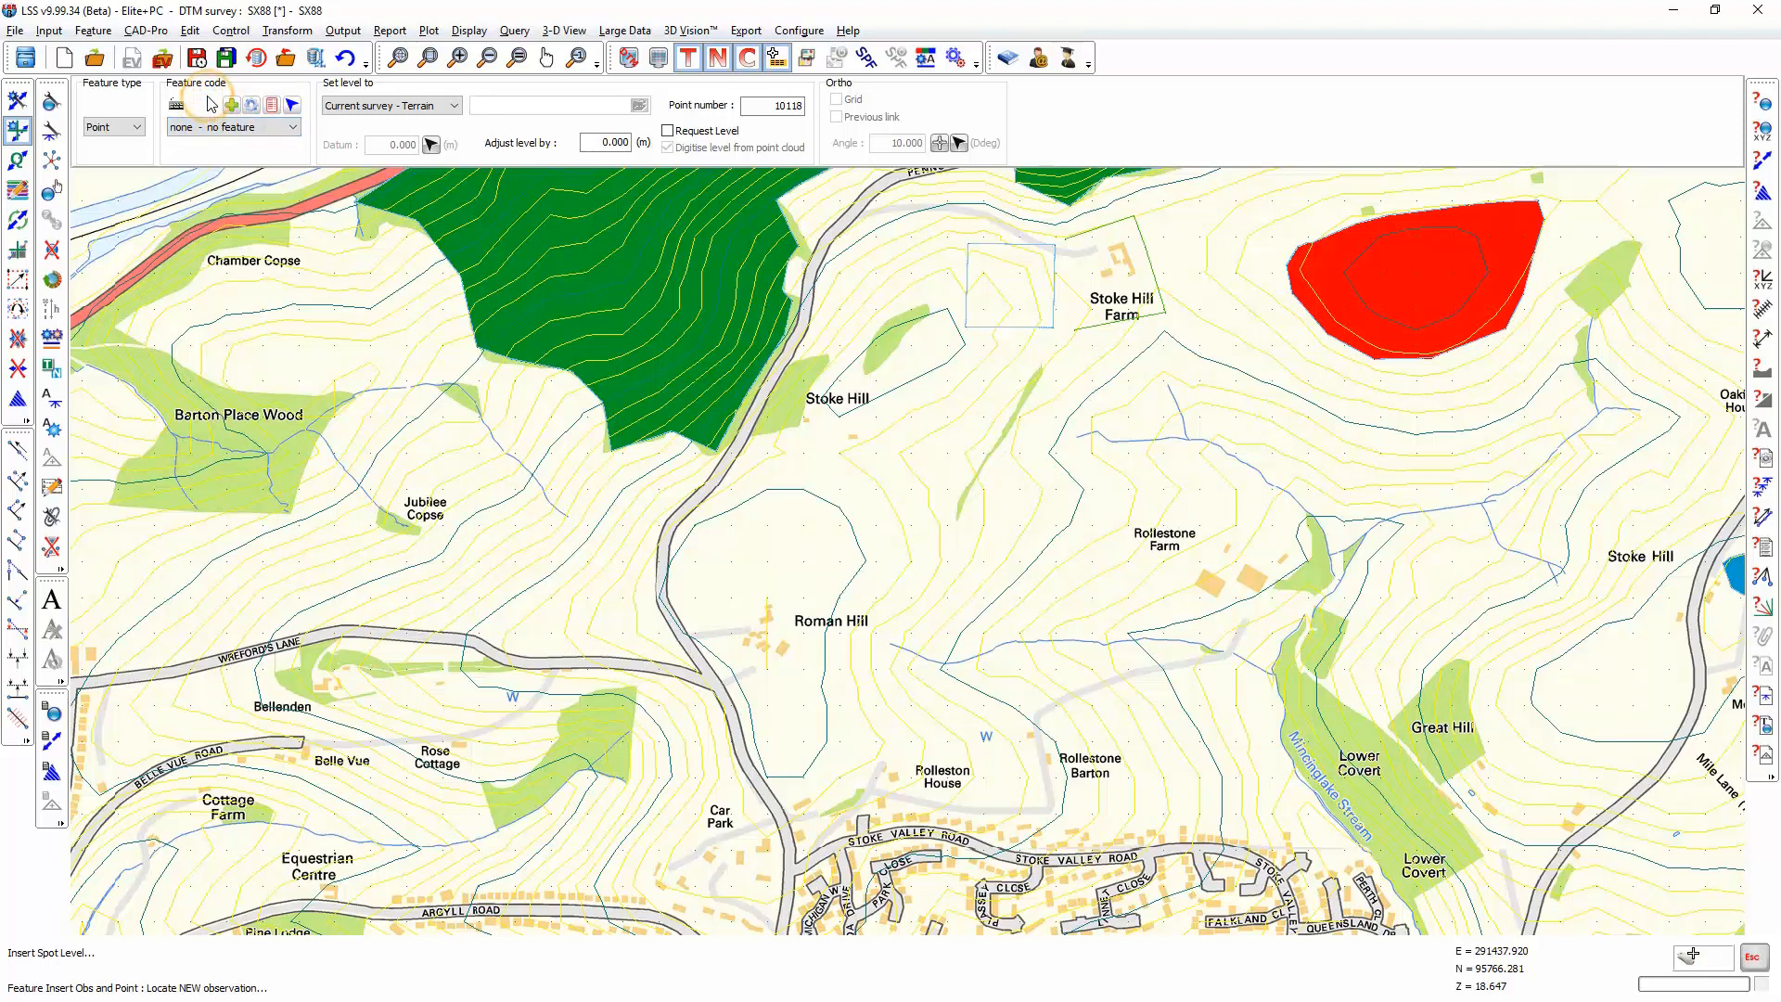
text(peye)
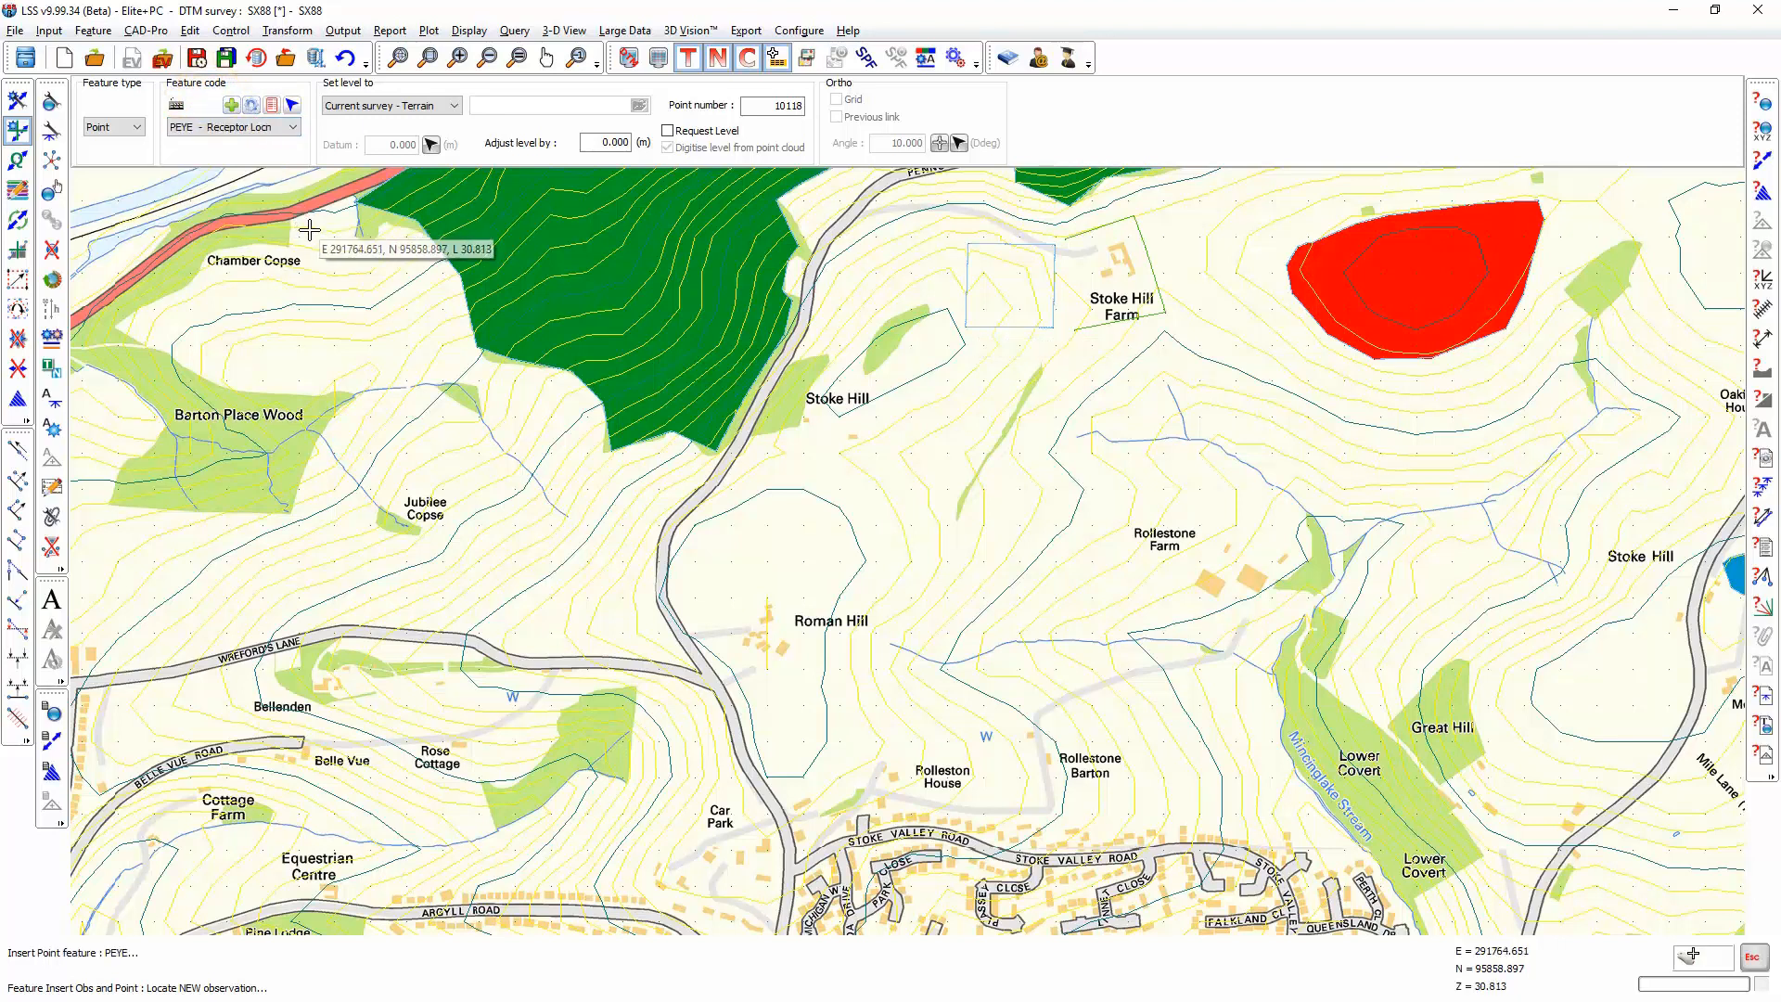
double_click(603, 142)
text(3)
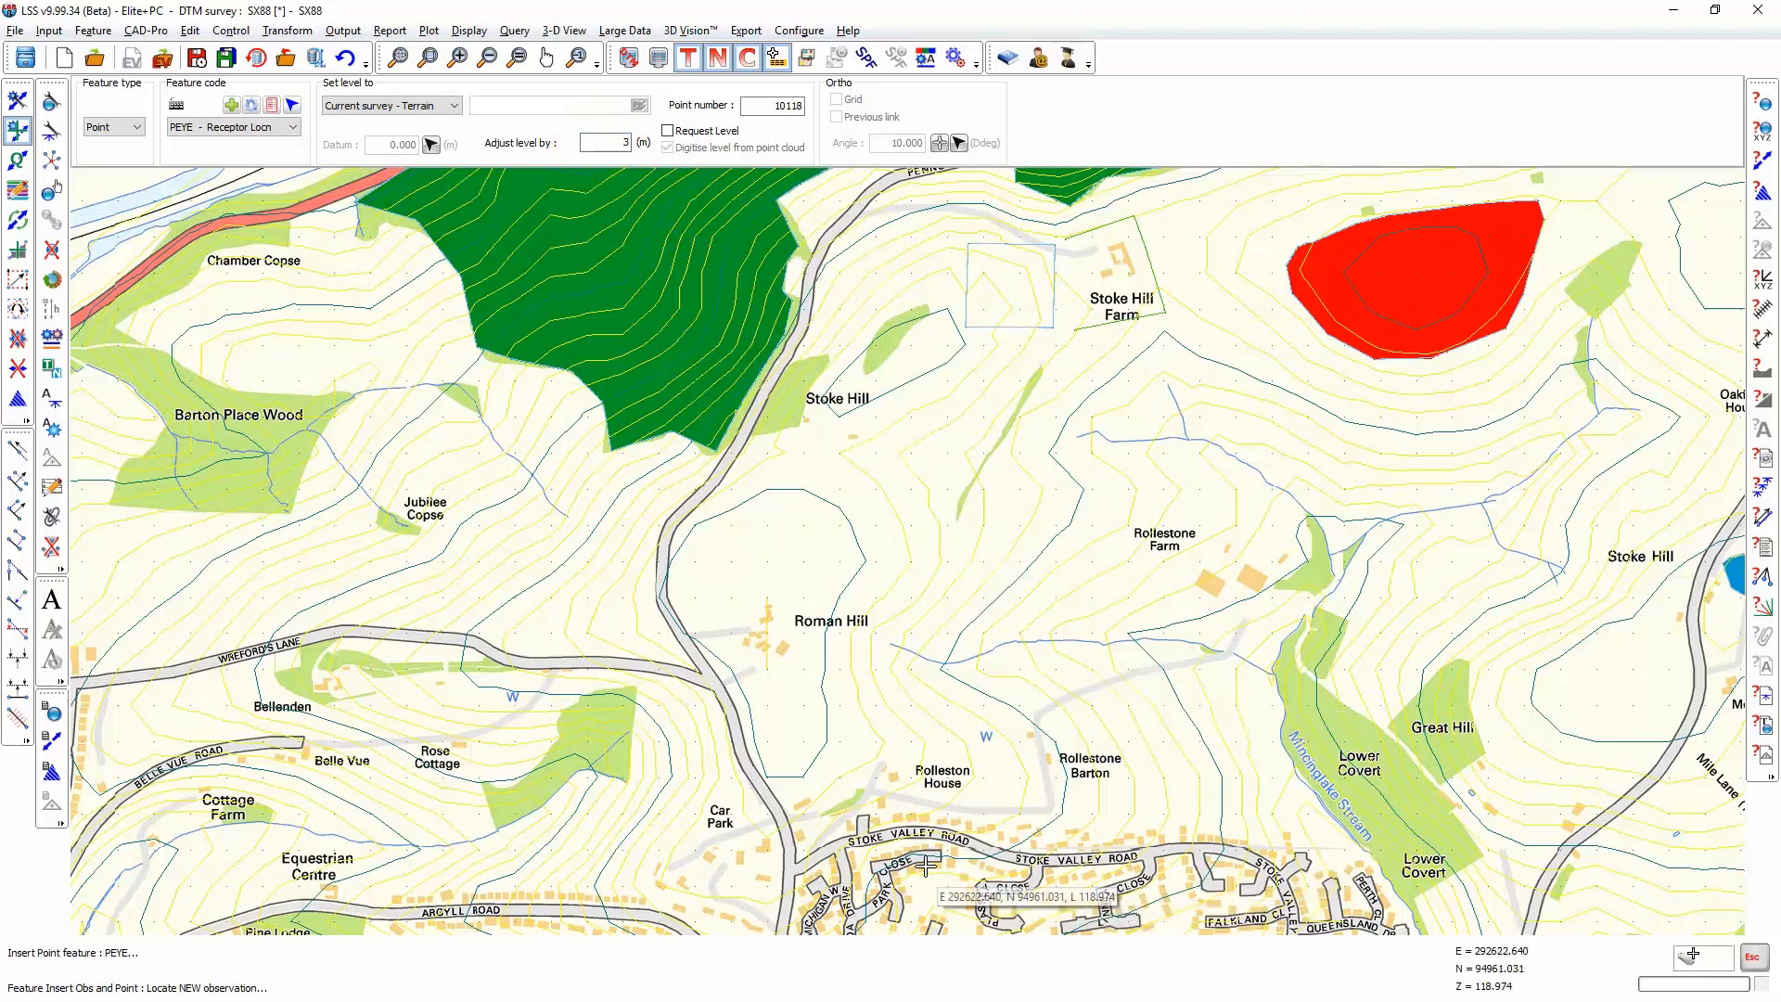
Step: Place sixteen PEYE receptor points on the north sides of the buildings beside Rolleston House and eastward along the north of Stoke Valley Road
scroll(927, 865, up, 5)
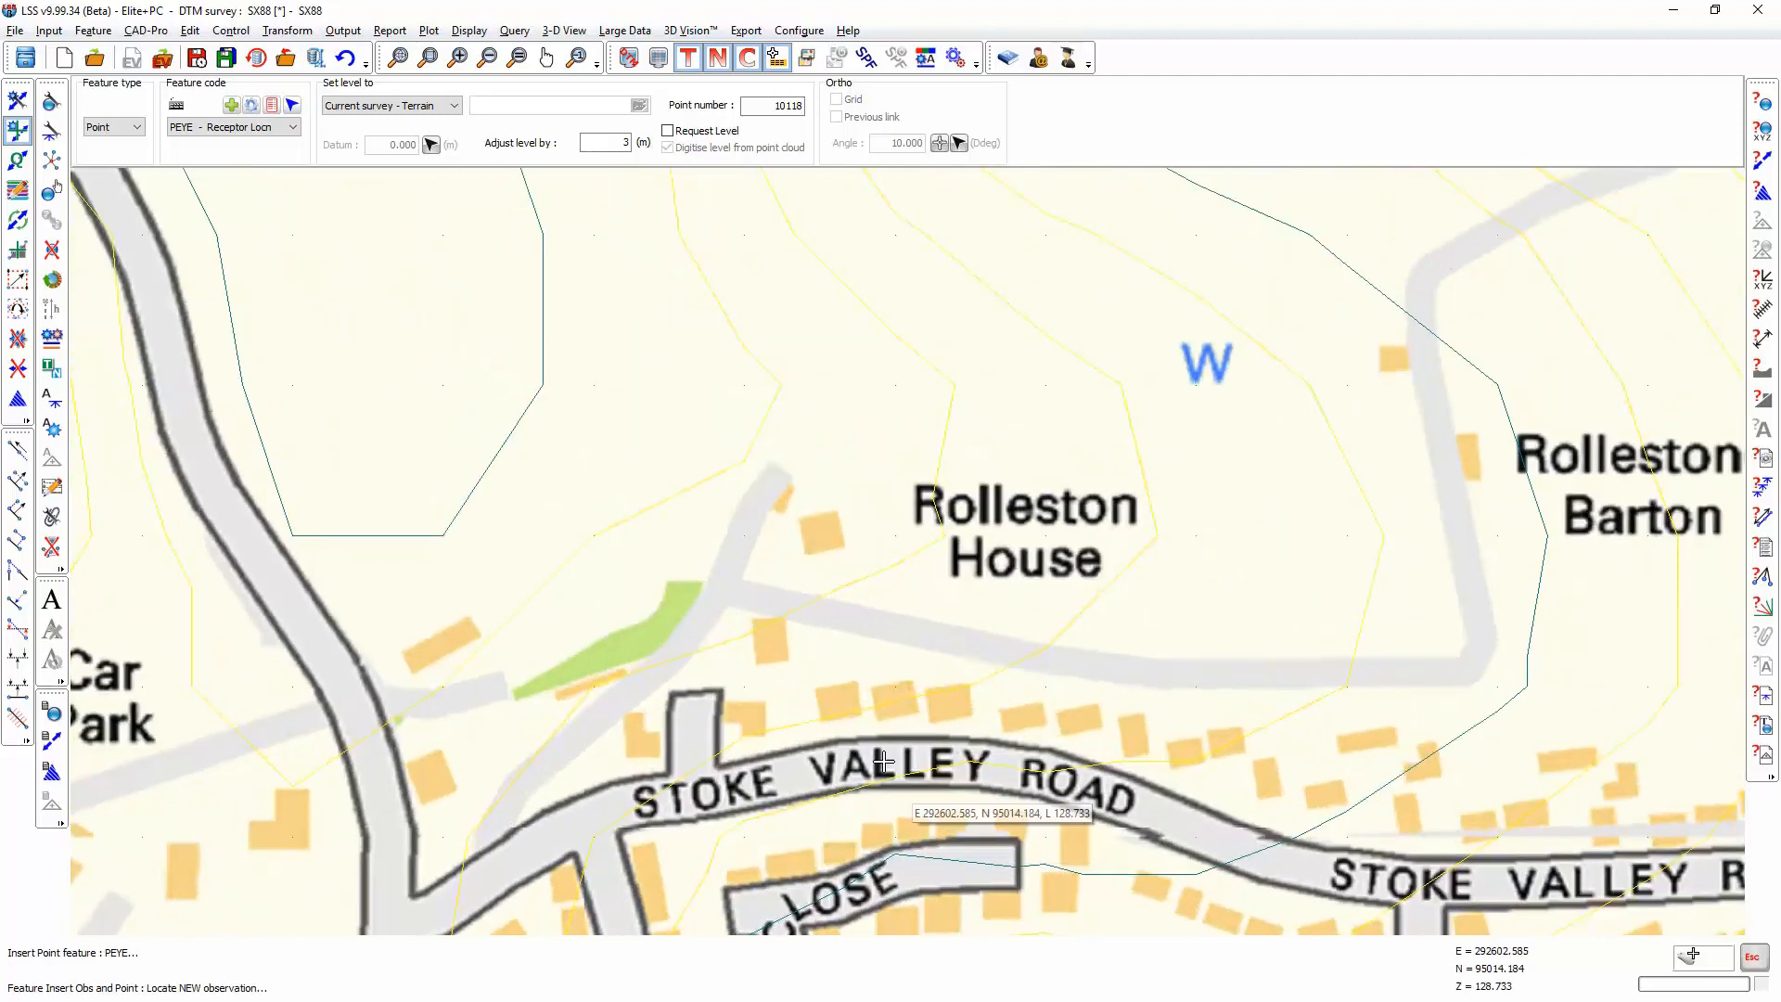
click(821, 514)
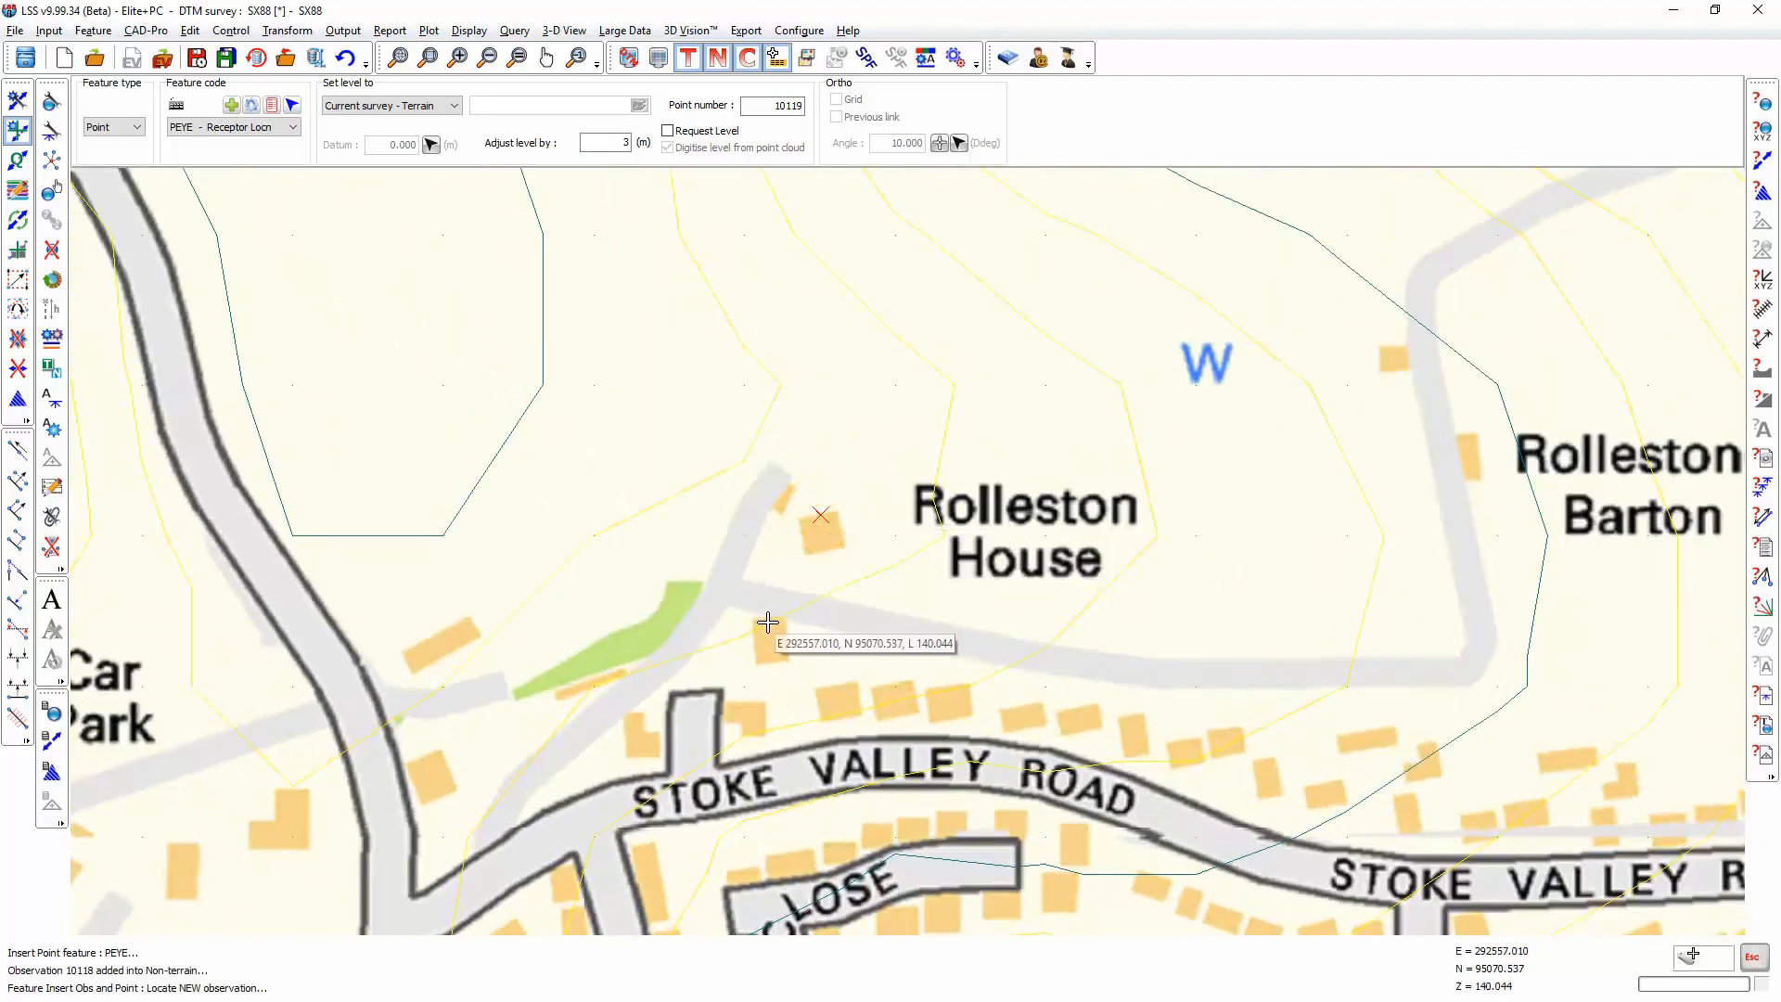
click(768, 621)
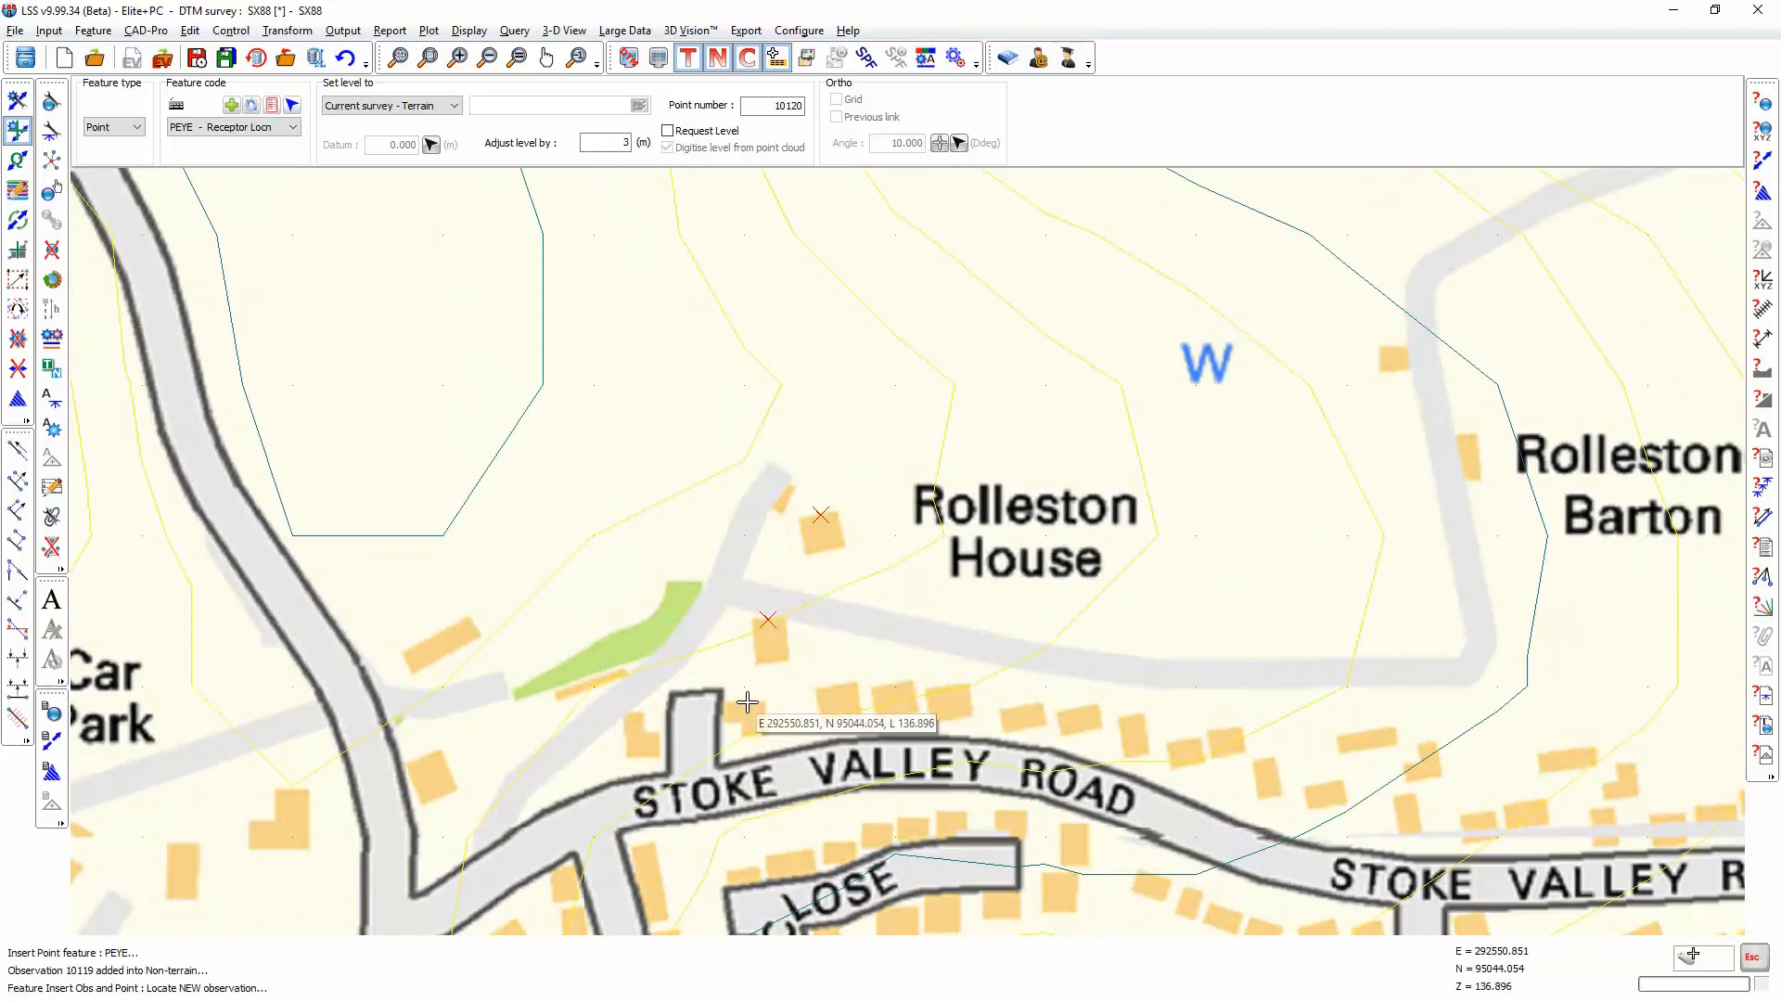
click(746, 702)
click(835, 688)
click(893, 686)
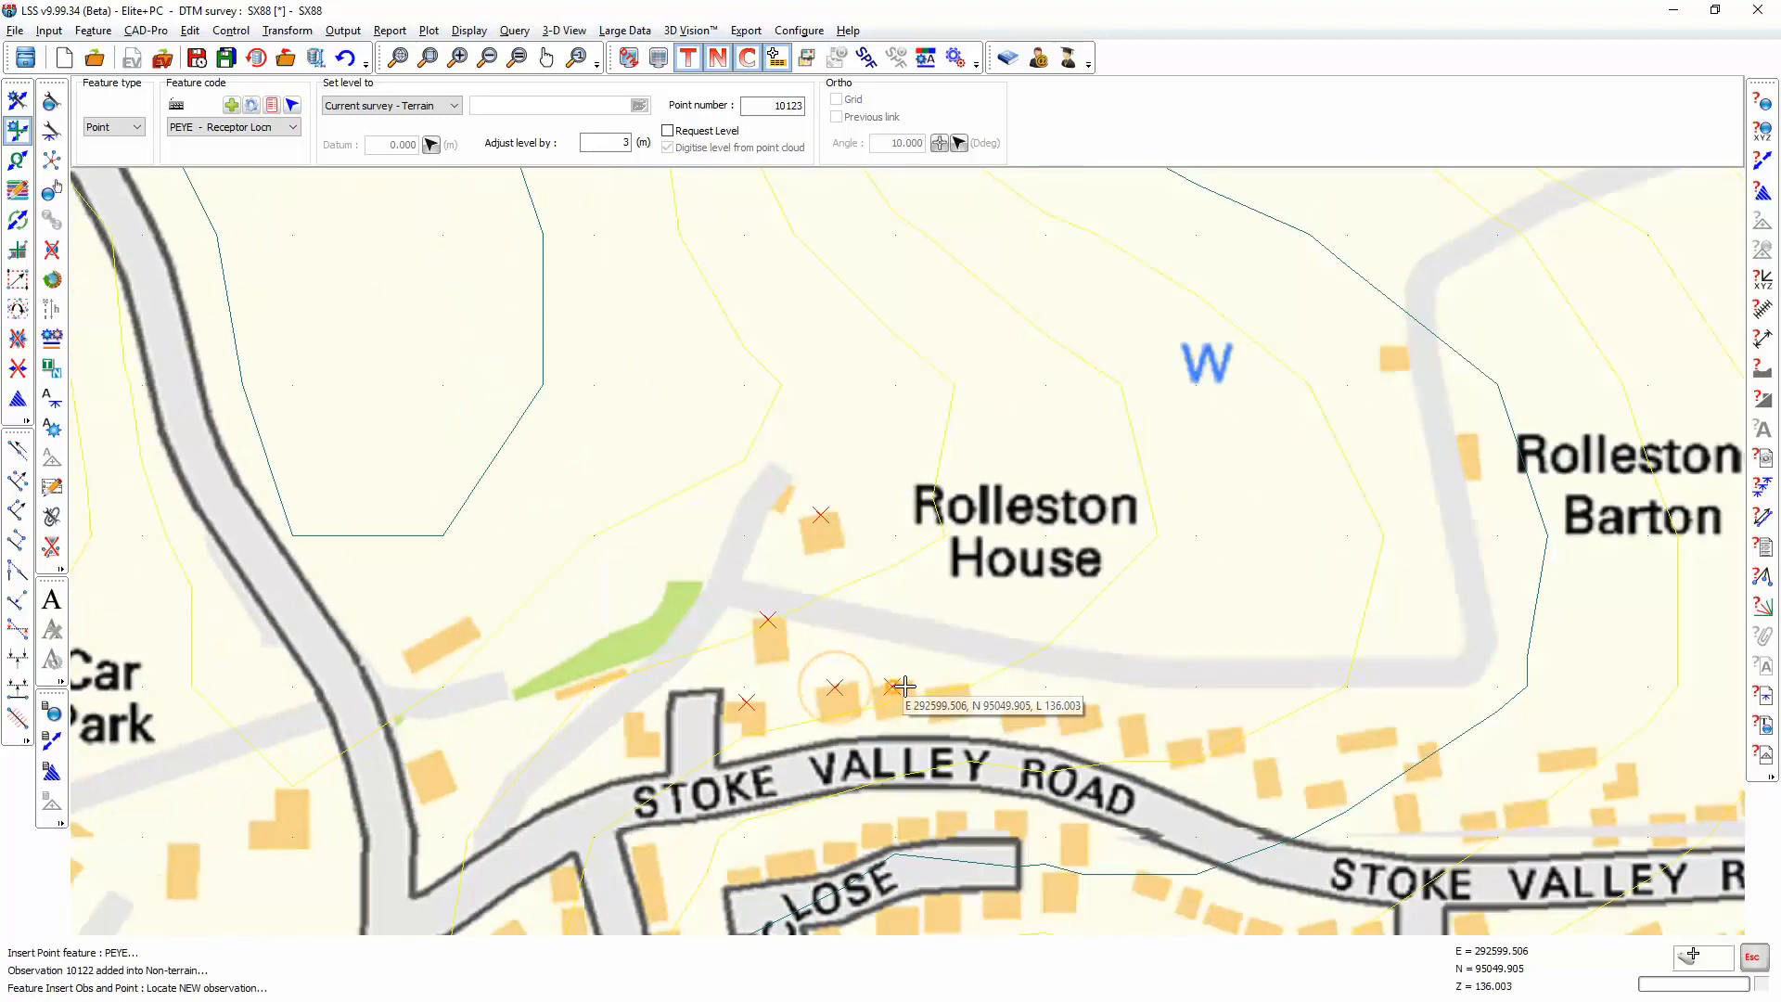
click(943, 687)
click(1025, 707)
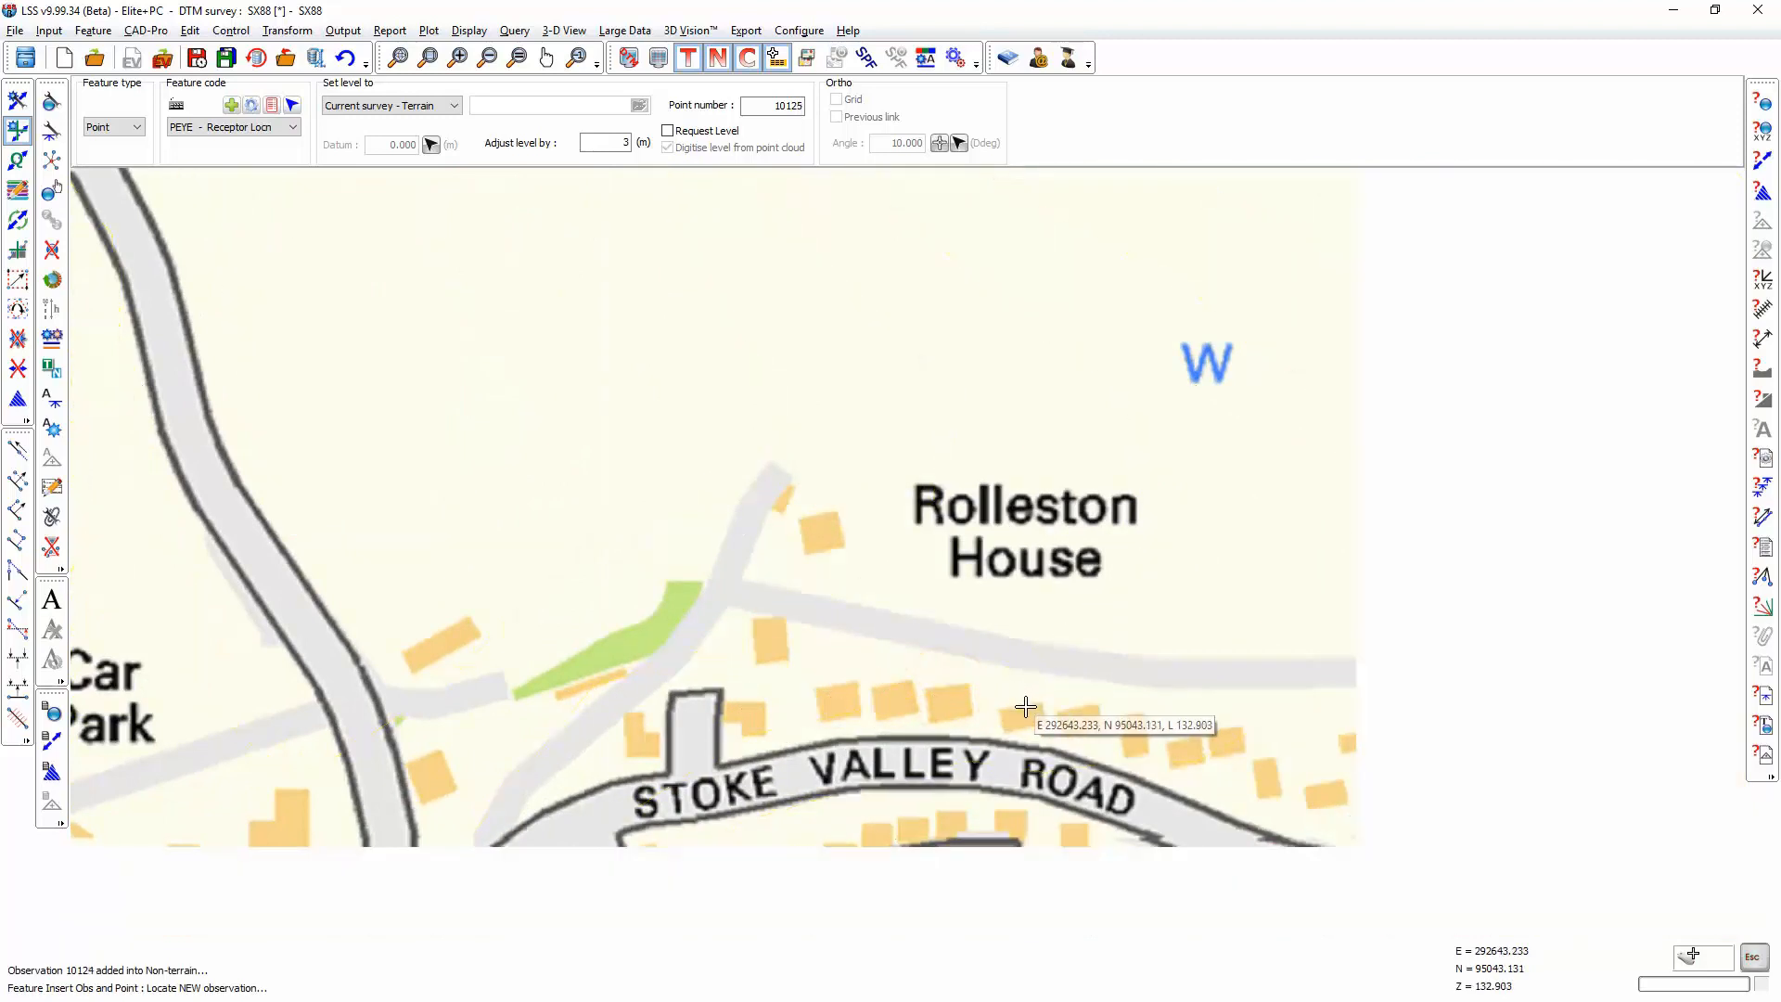
click(1081, 707)
click(1132, 716)
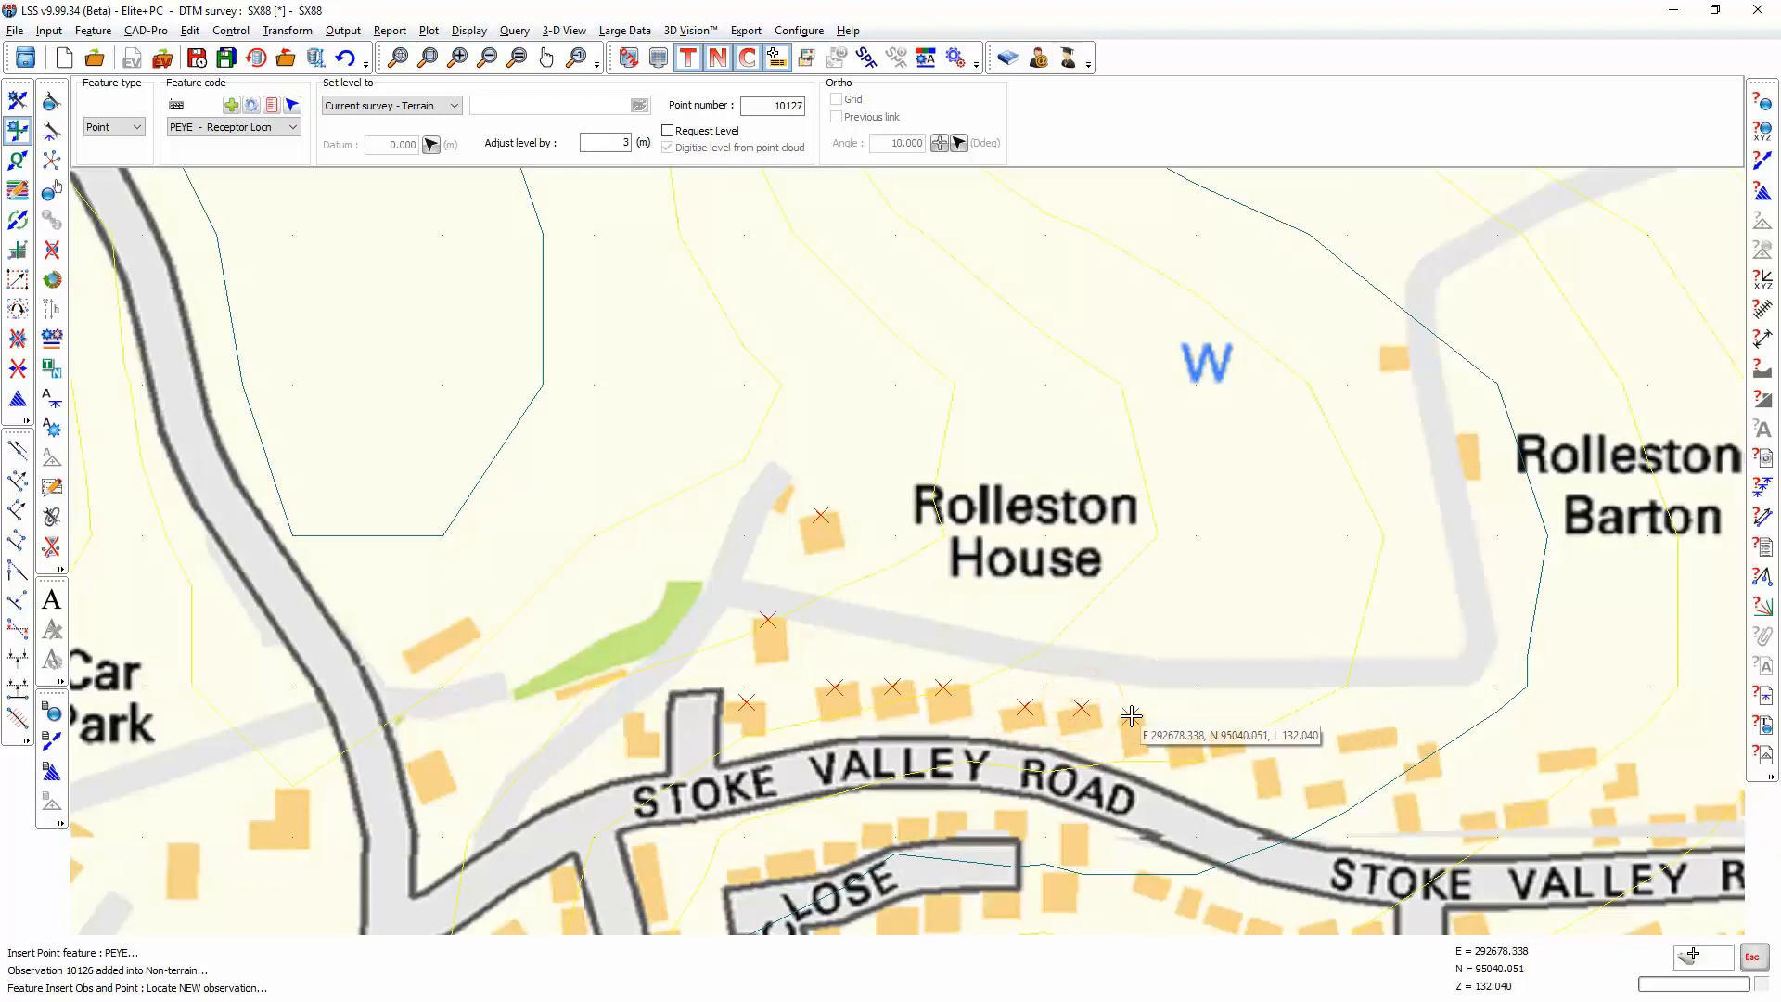
click(1184, 743)
click(1223, 729)
click(1263, 760)
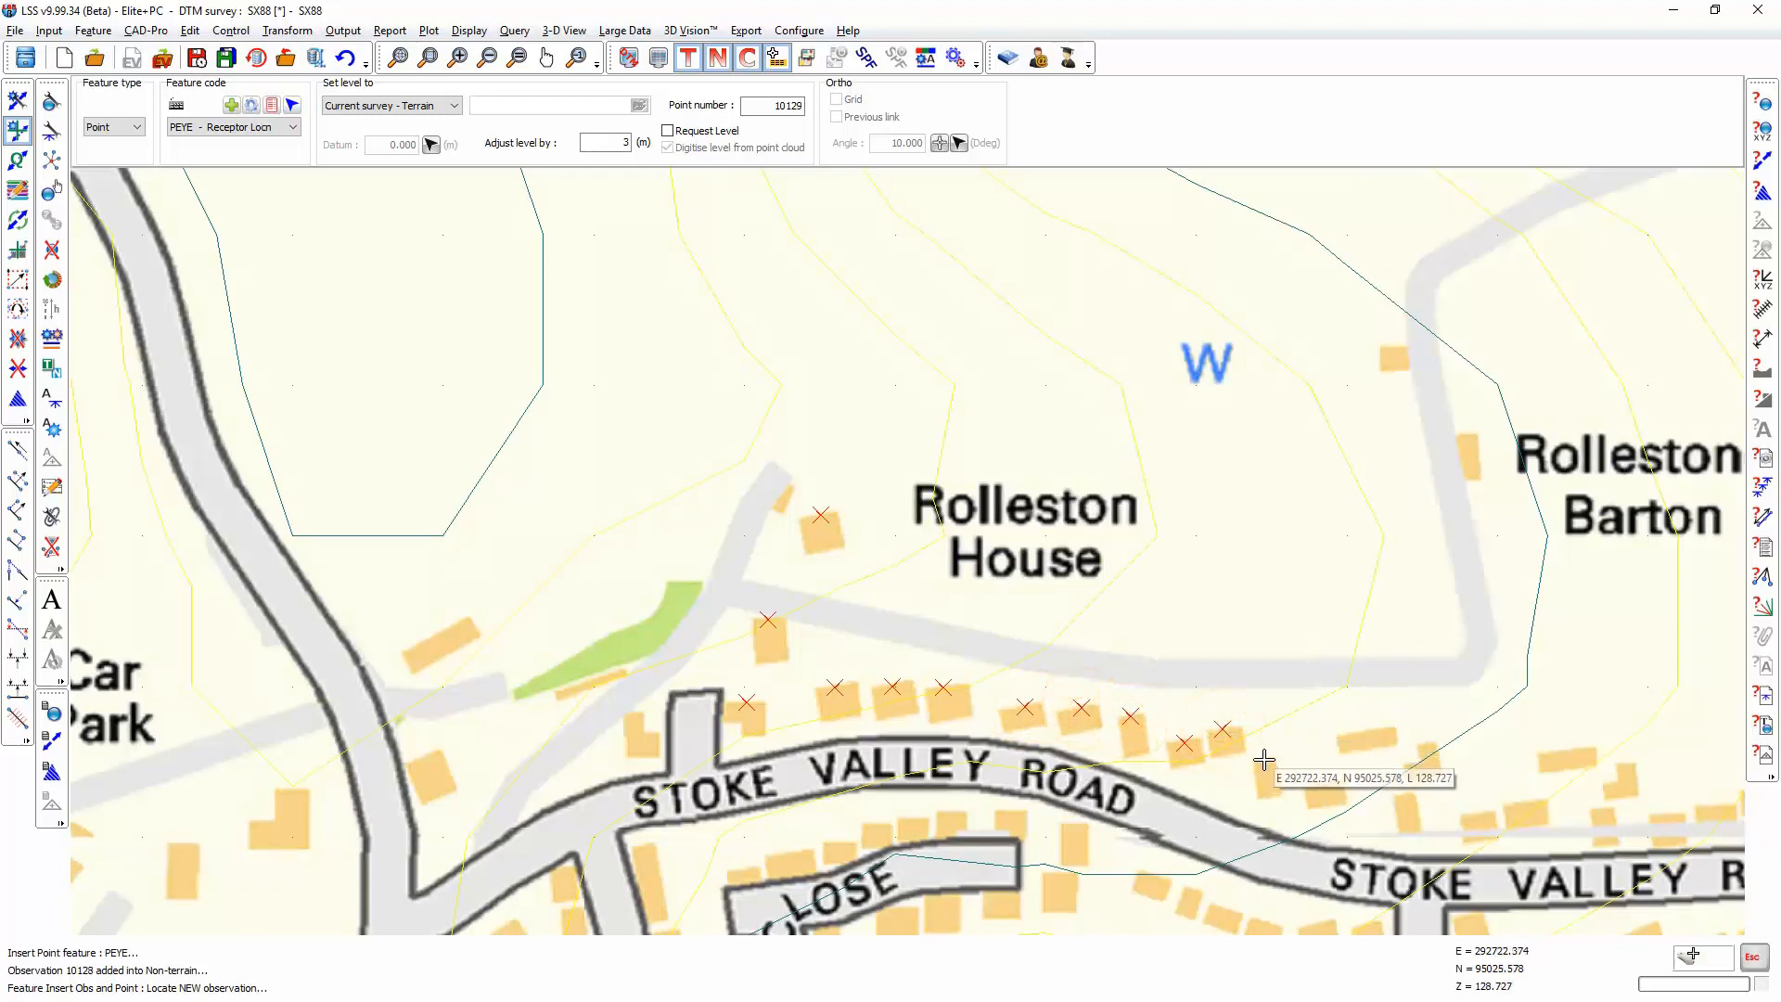
click(1370, 733)
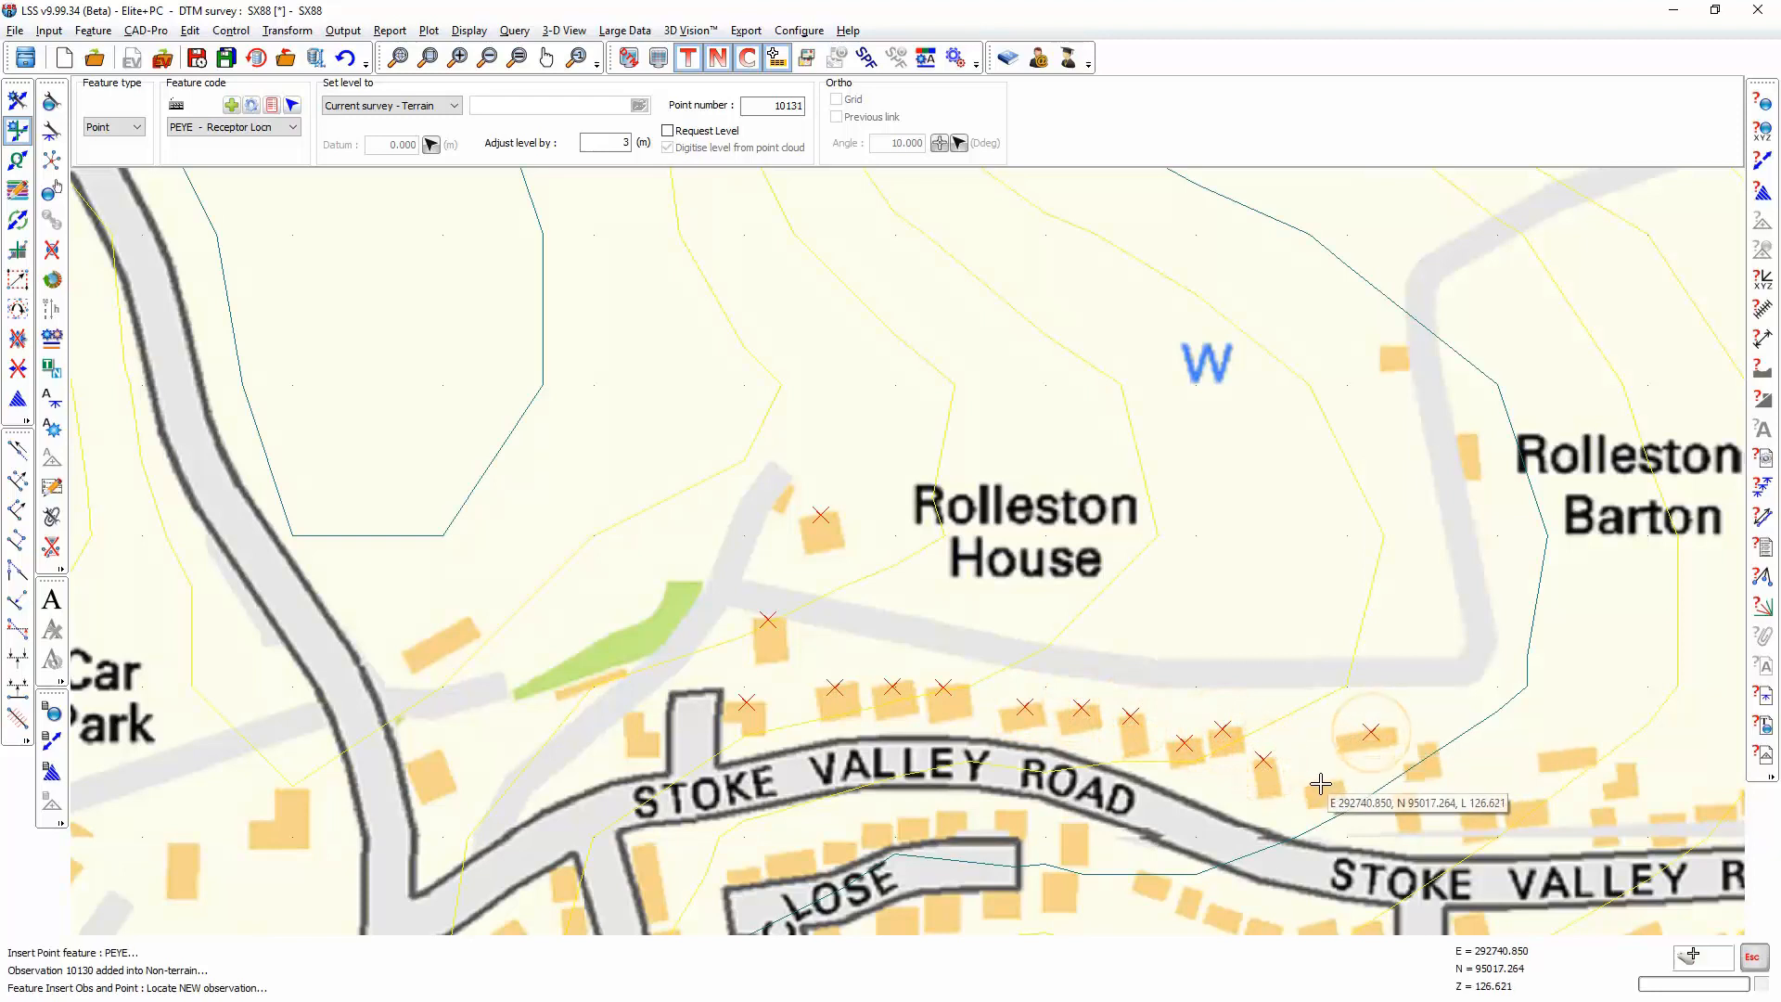
click(1321, 784)
double_click(1427, 746)
click(1403, 798)
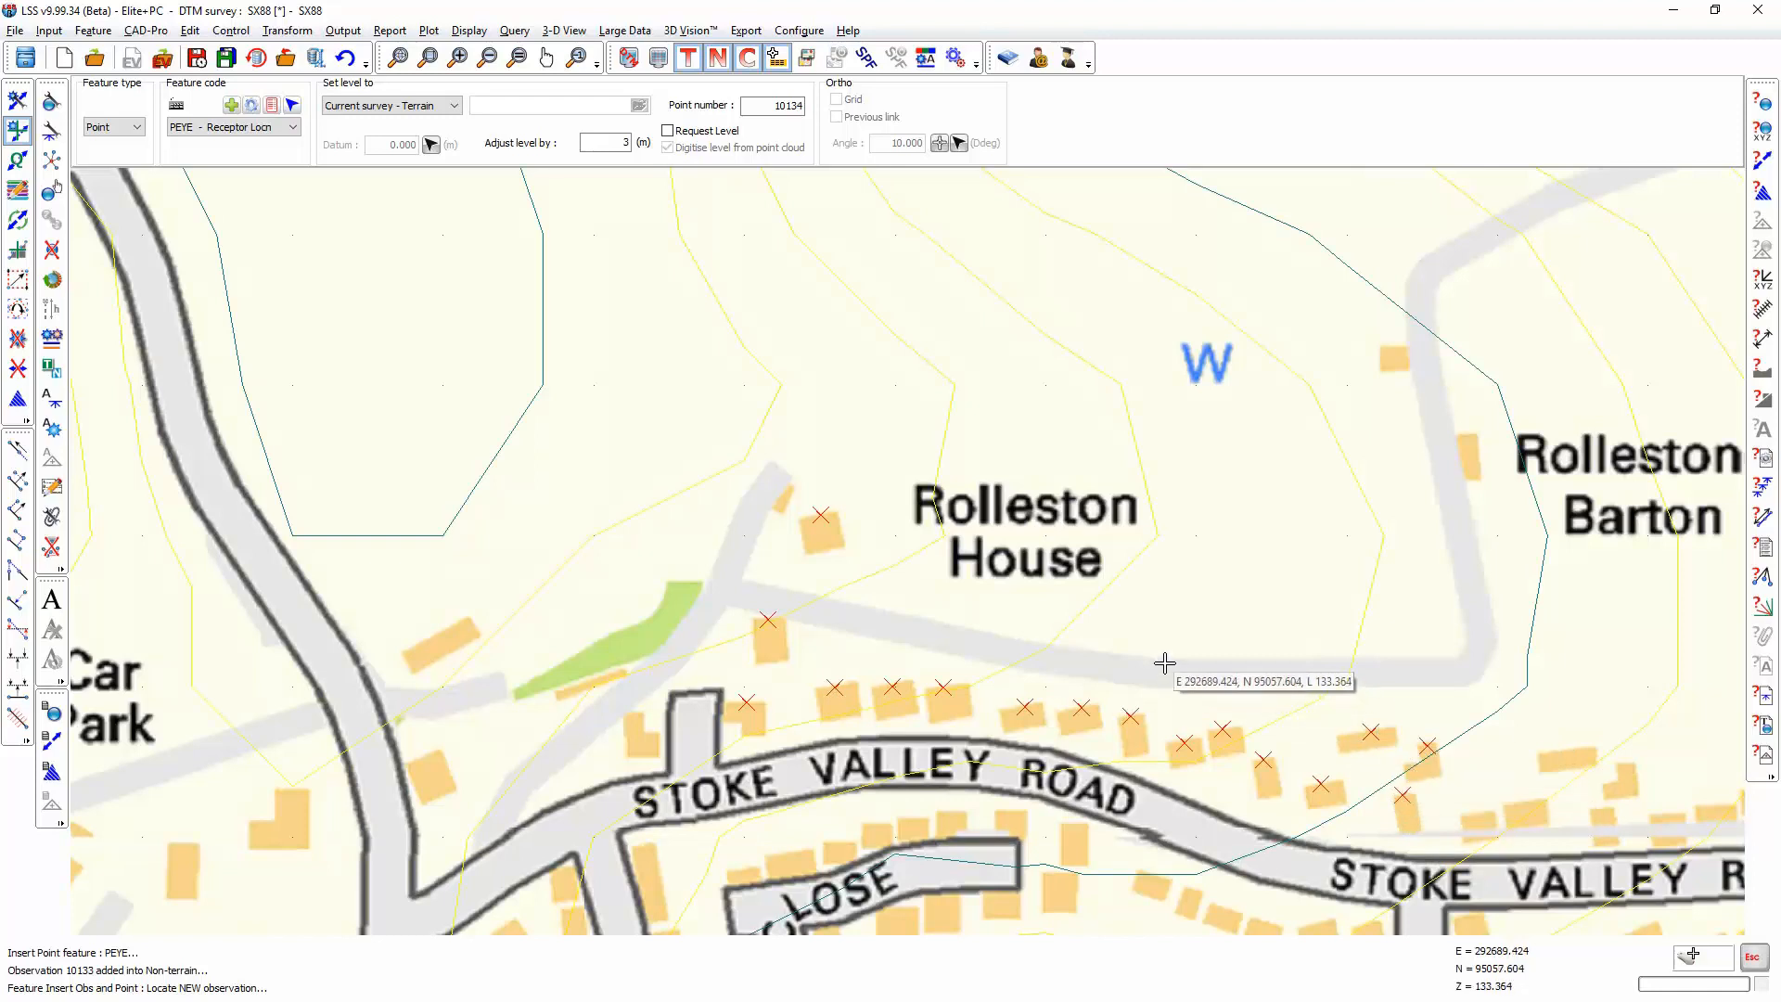
Step: Finish placing receptor points and start a visibility profile output to Stoke Farm Proposal, picking the PEYE receptor point feature as the viewpoint
key(Escape)
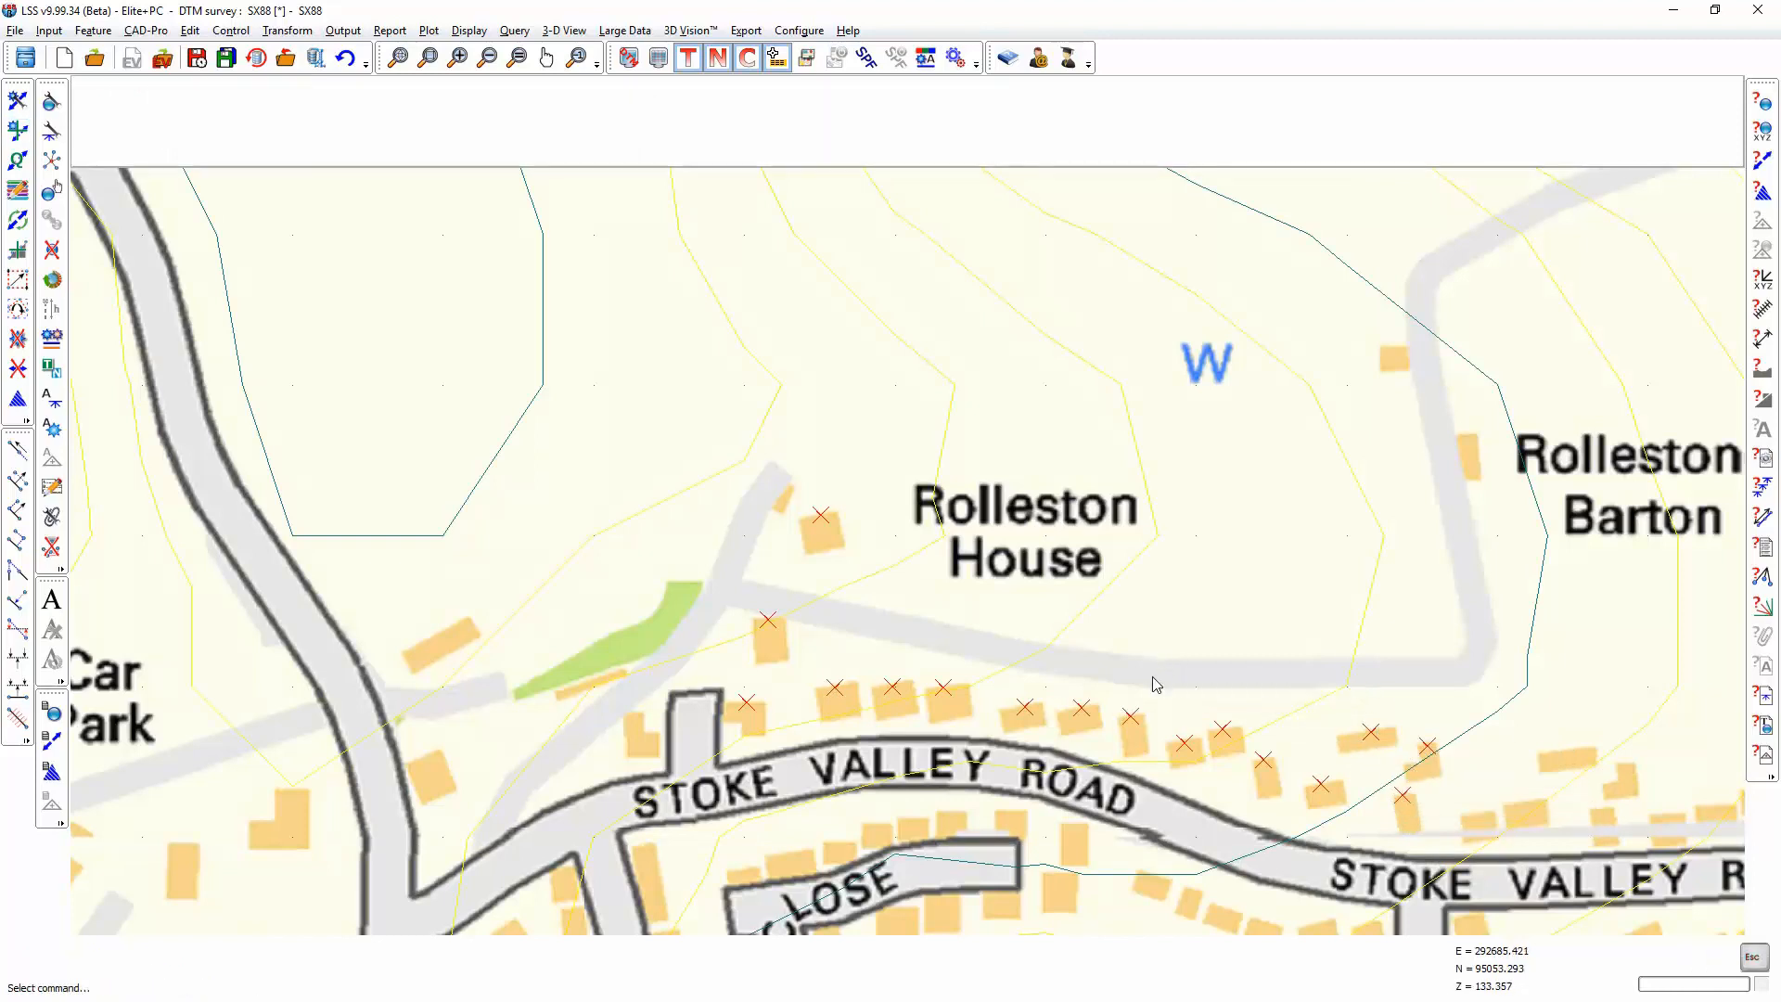
scroll(1153, 682, down, 3)
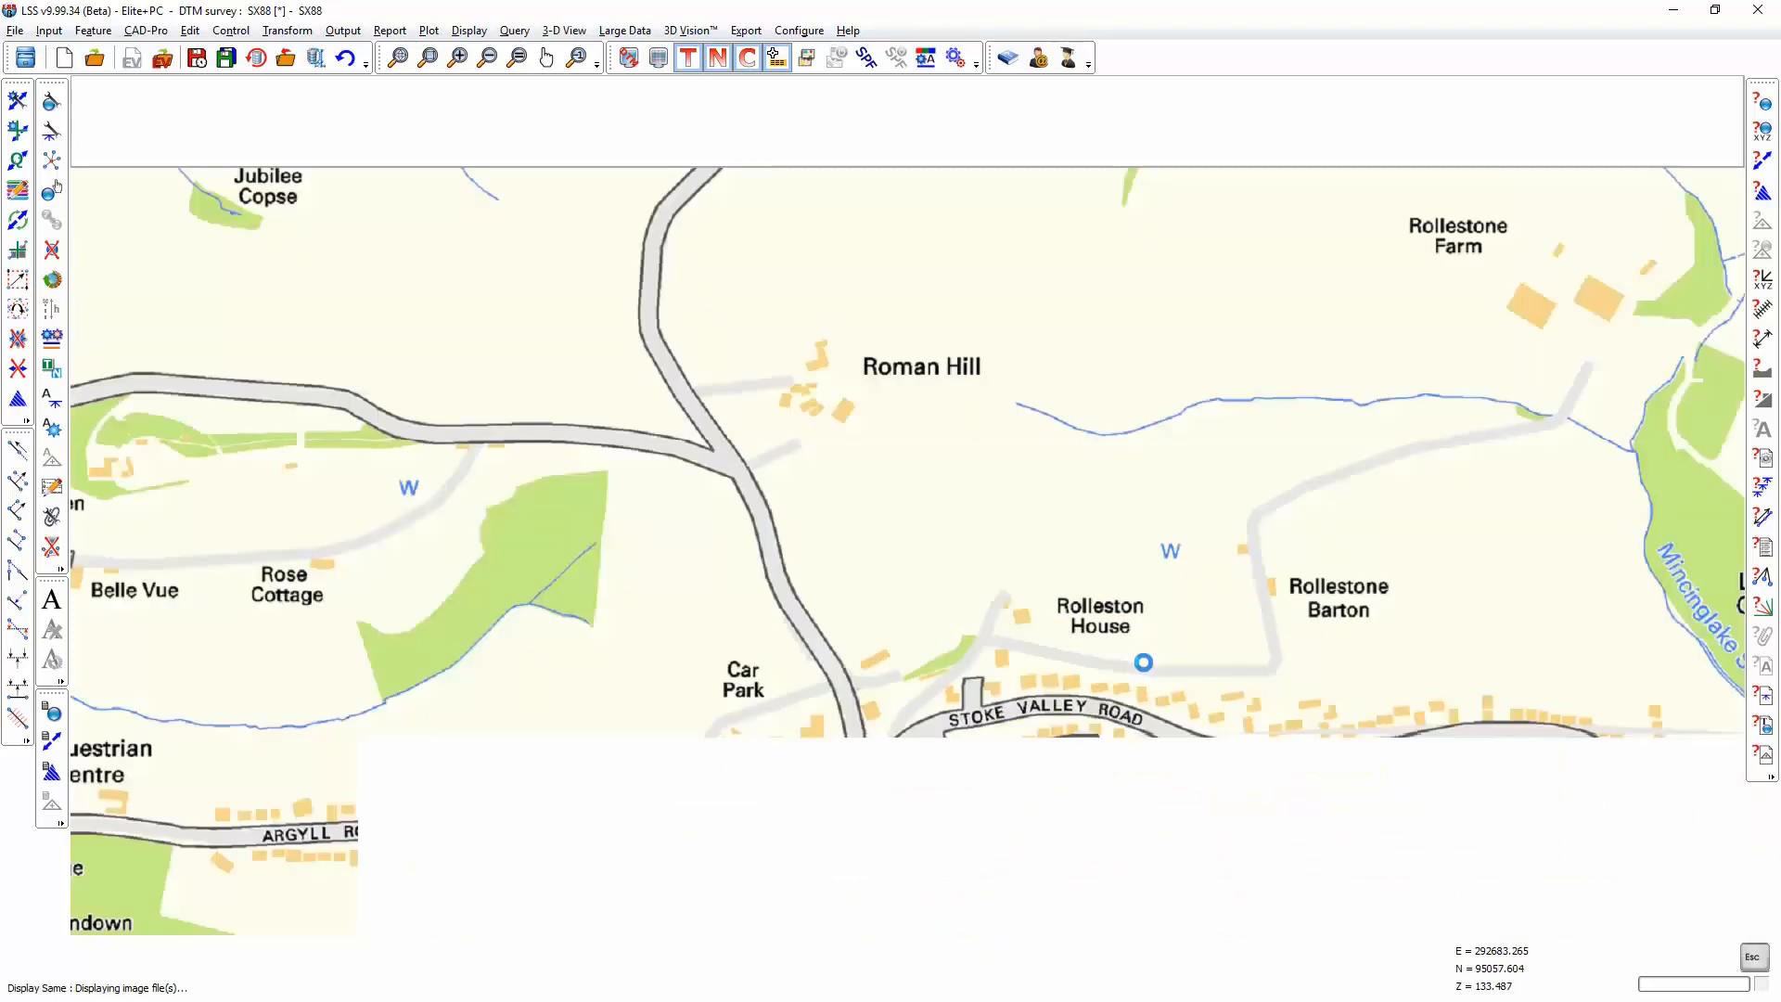
middle_drag(1141, 657, 1056, 714)
scroll(1050, 699, down, 5)
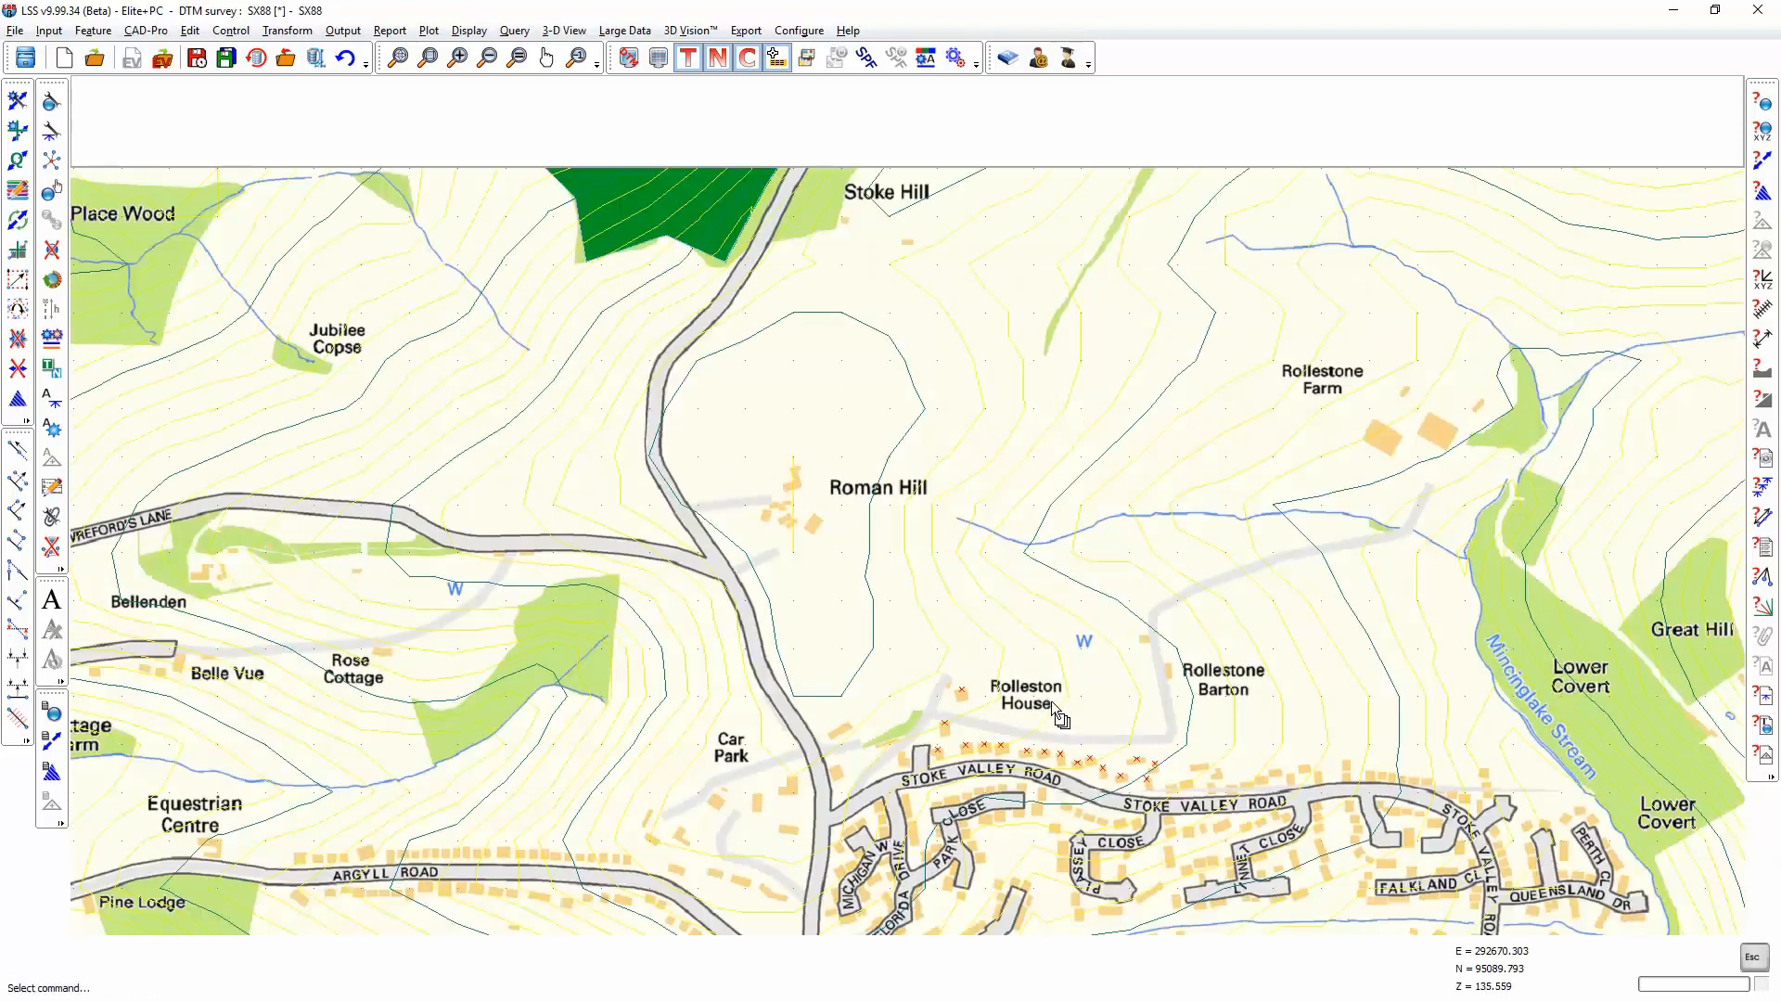
scroll(1050, 700, up, 1)
scroll(1051, 699, down, 1)
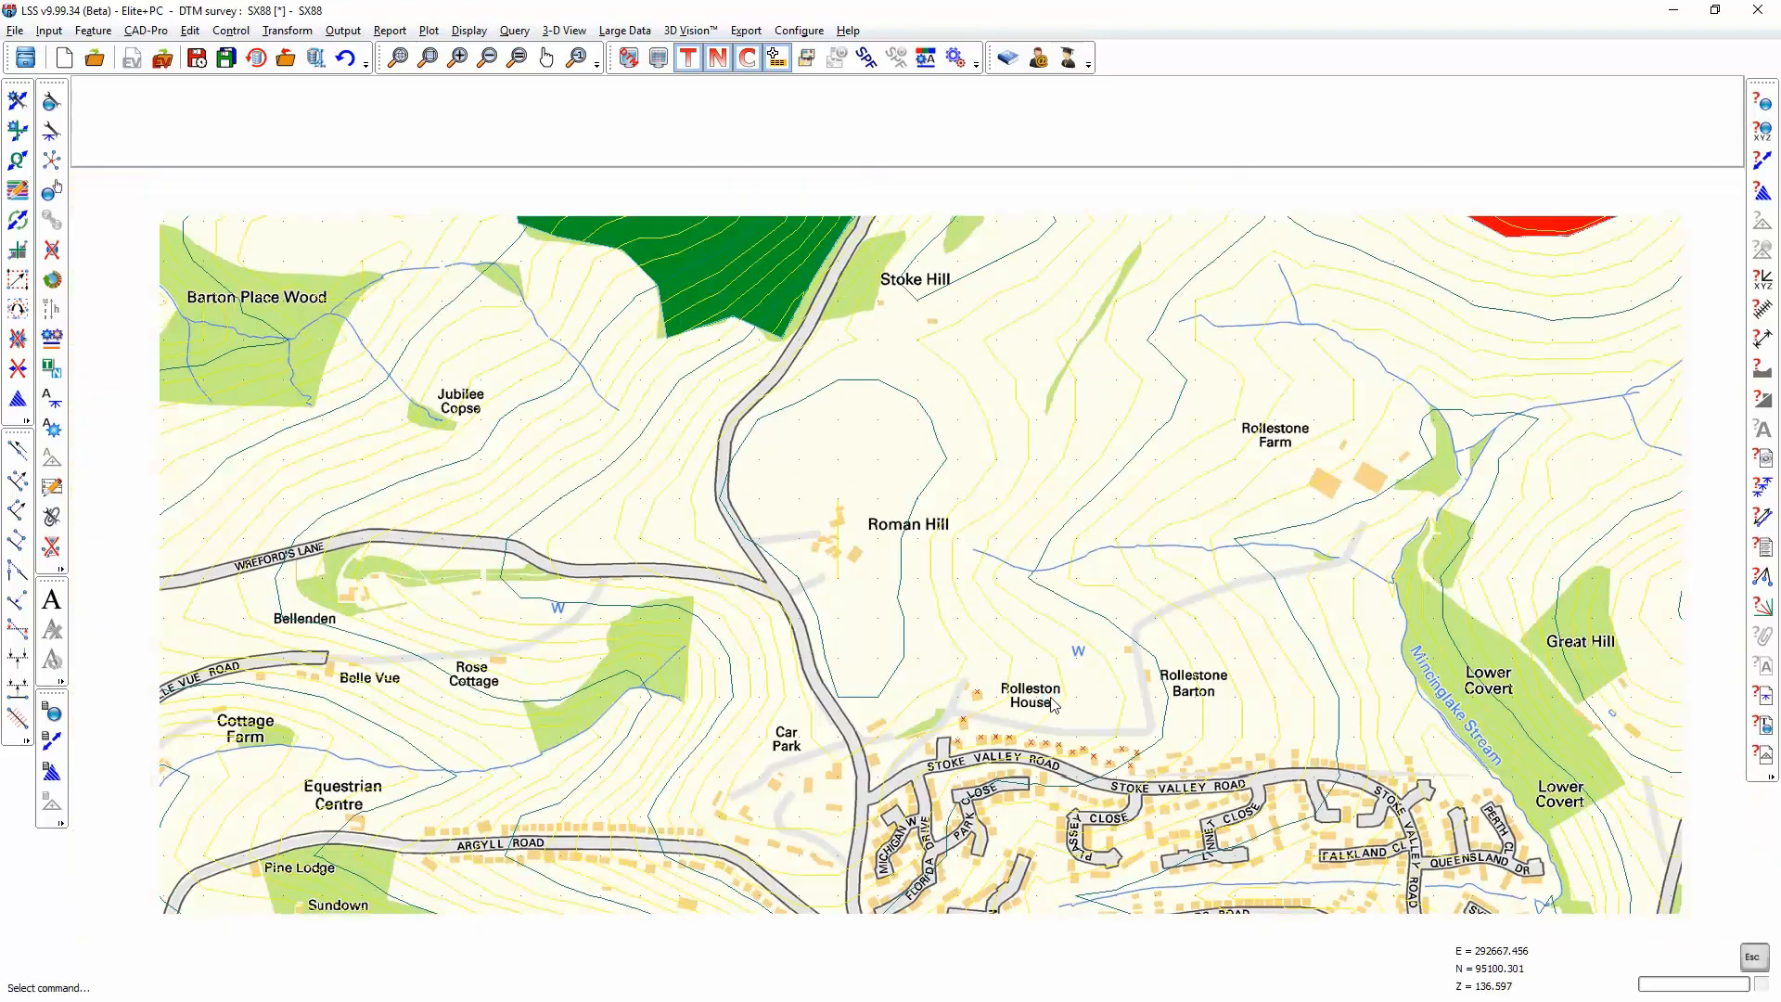
middle_drag(1051, 330, 1039, 391)
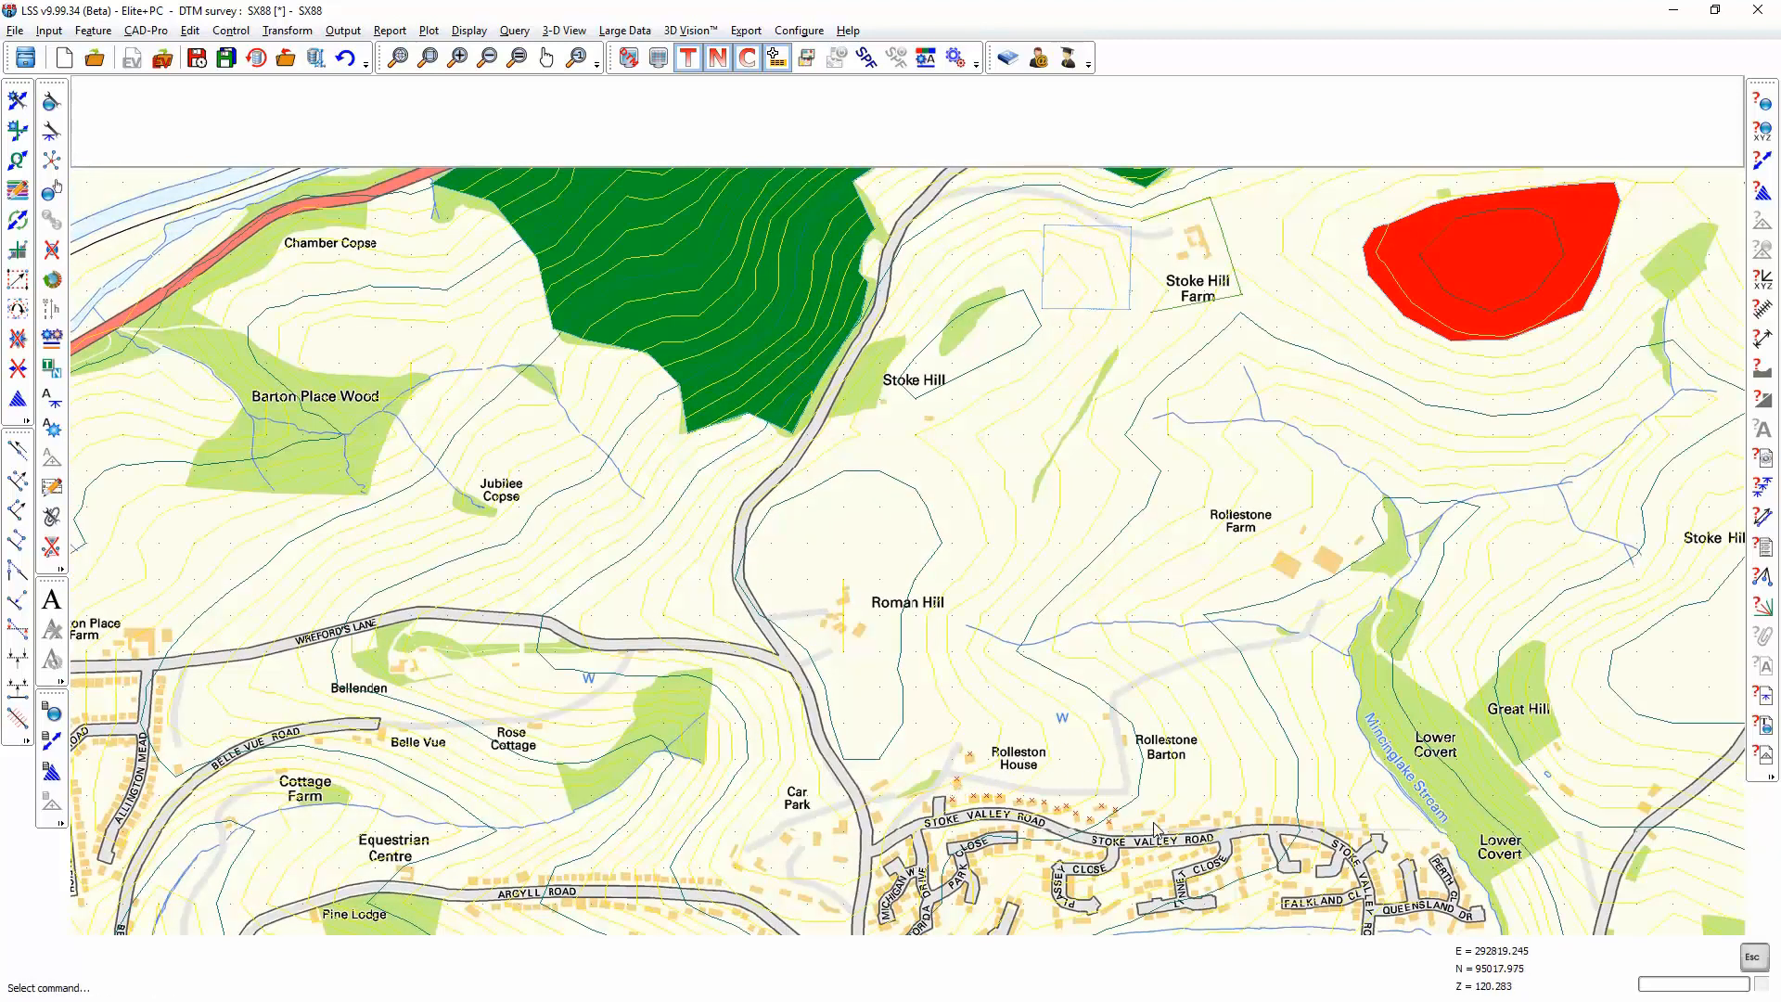
click(355, 34)
click(367, 215)
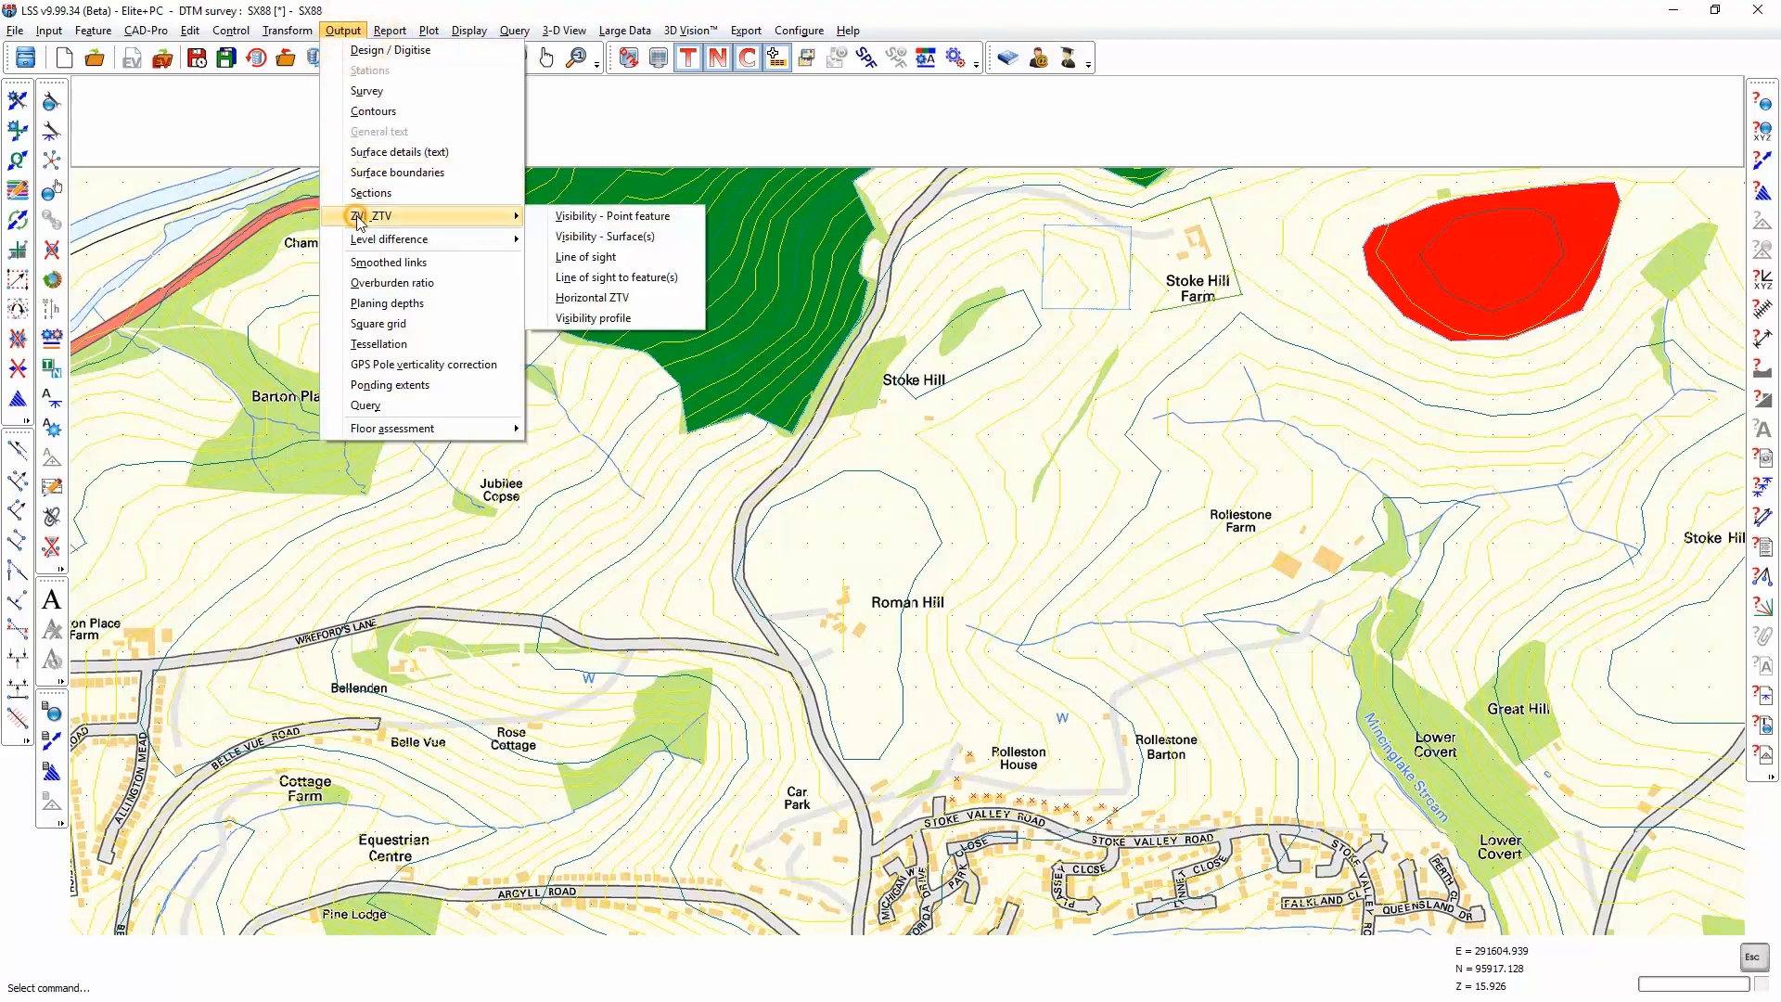
click(594, 318)
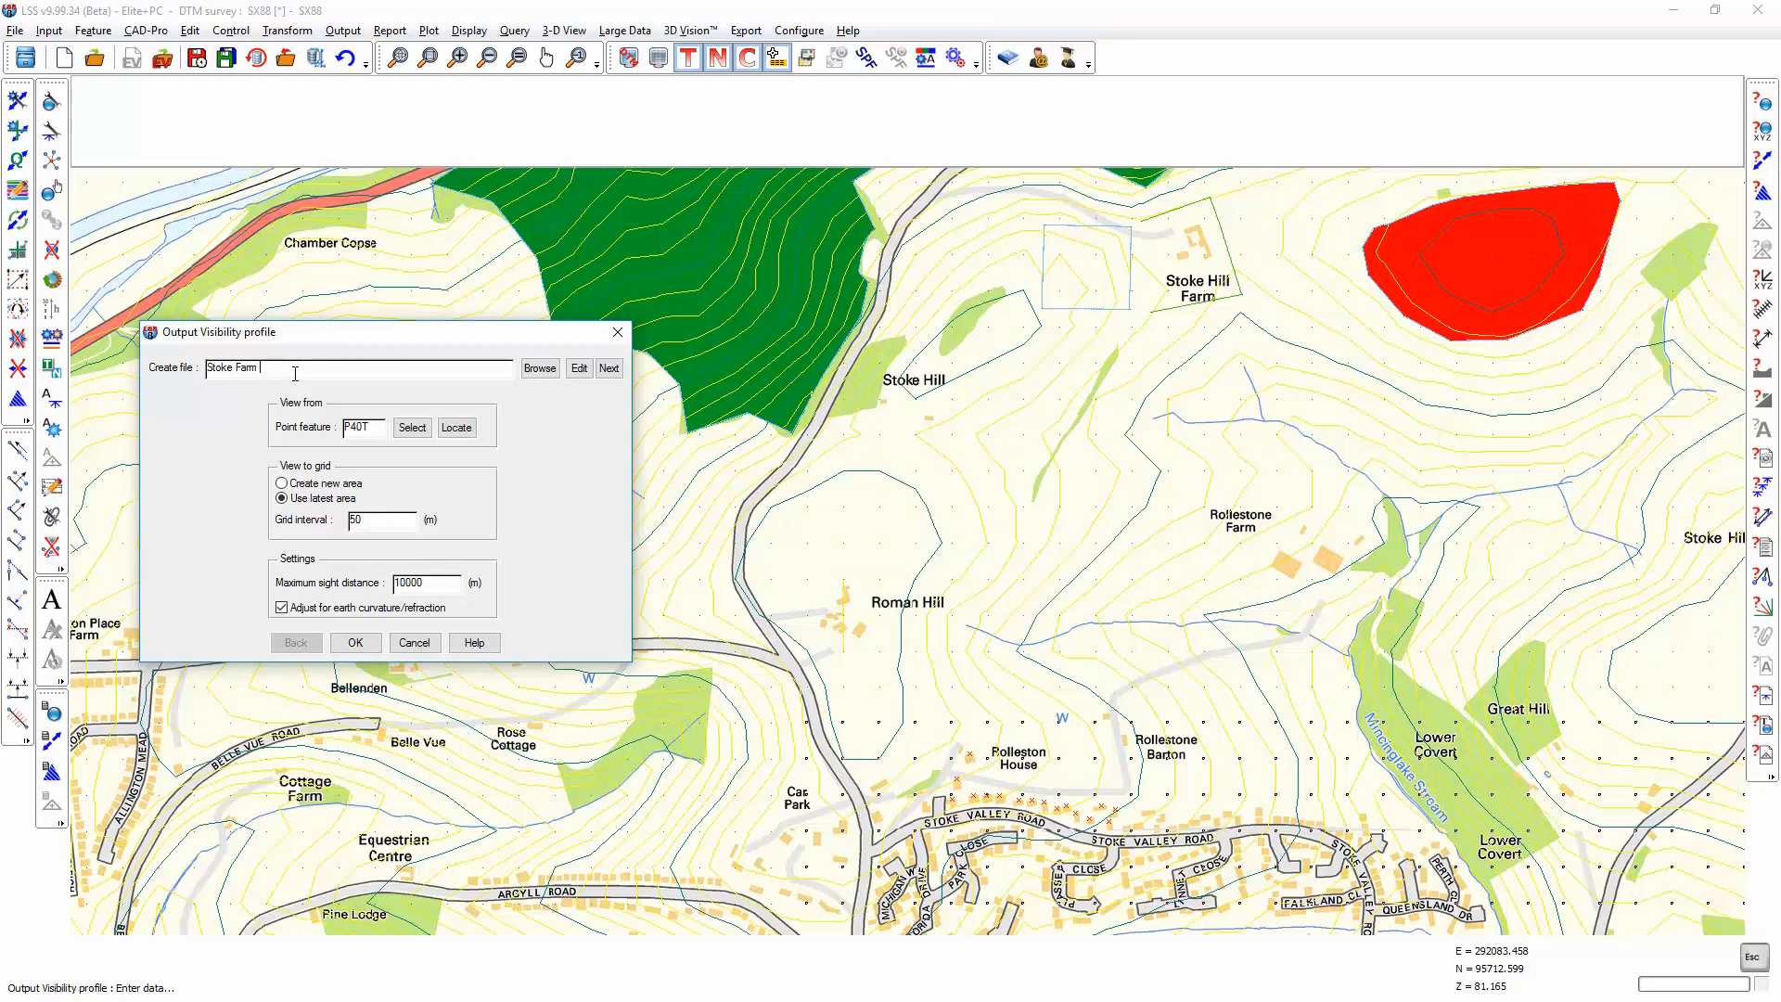
click(412, 429)
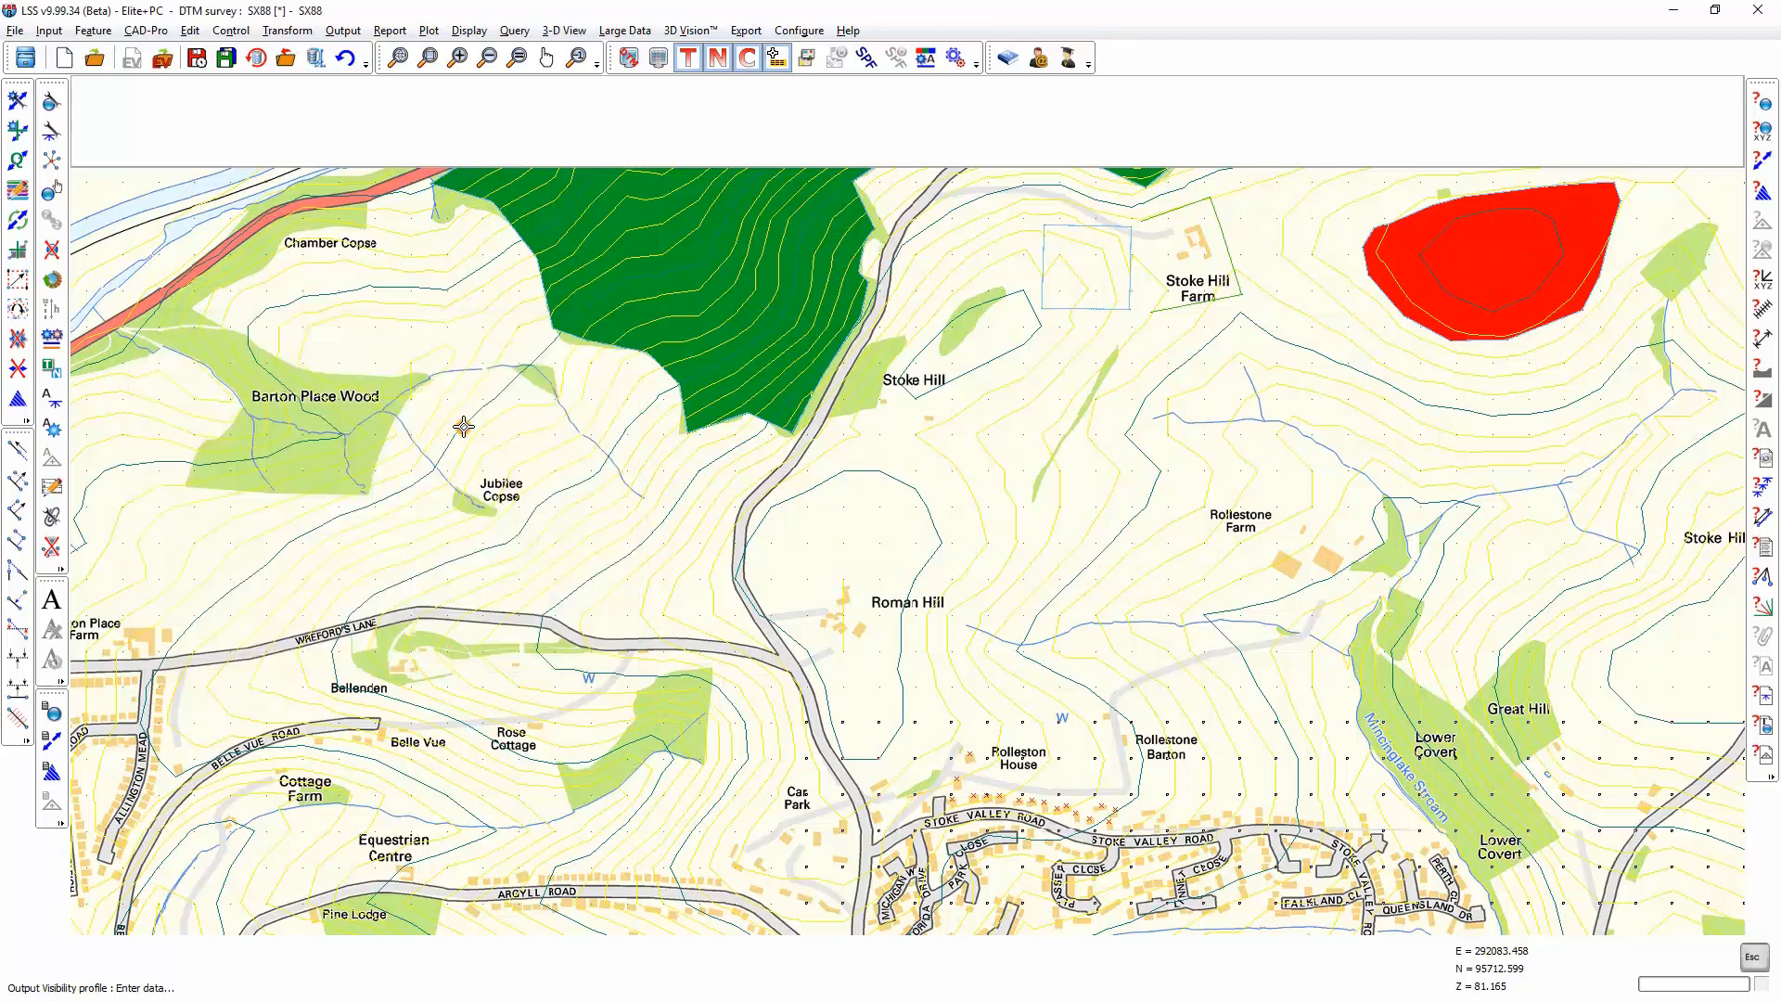
click(988, 795)
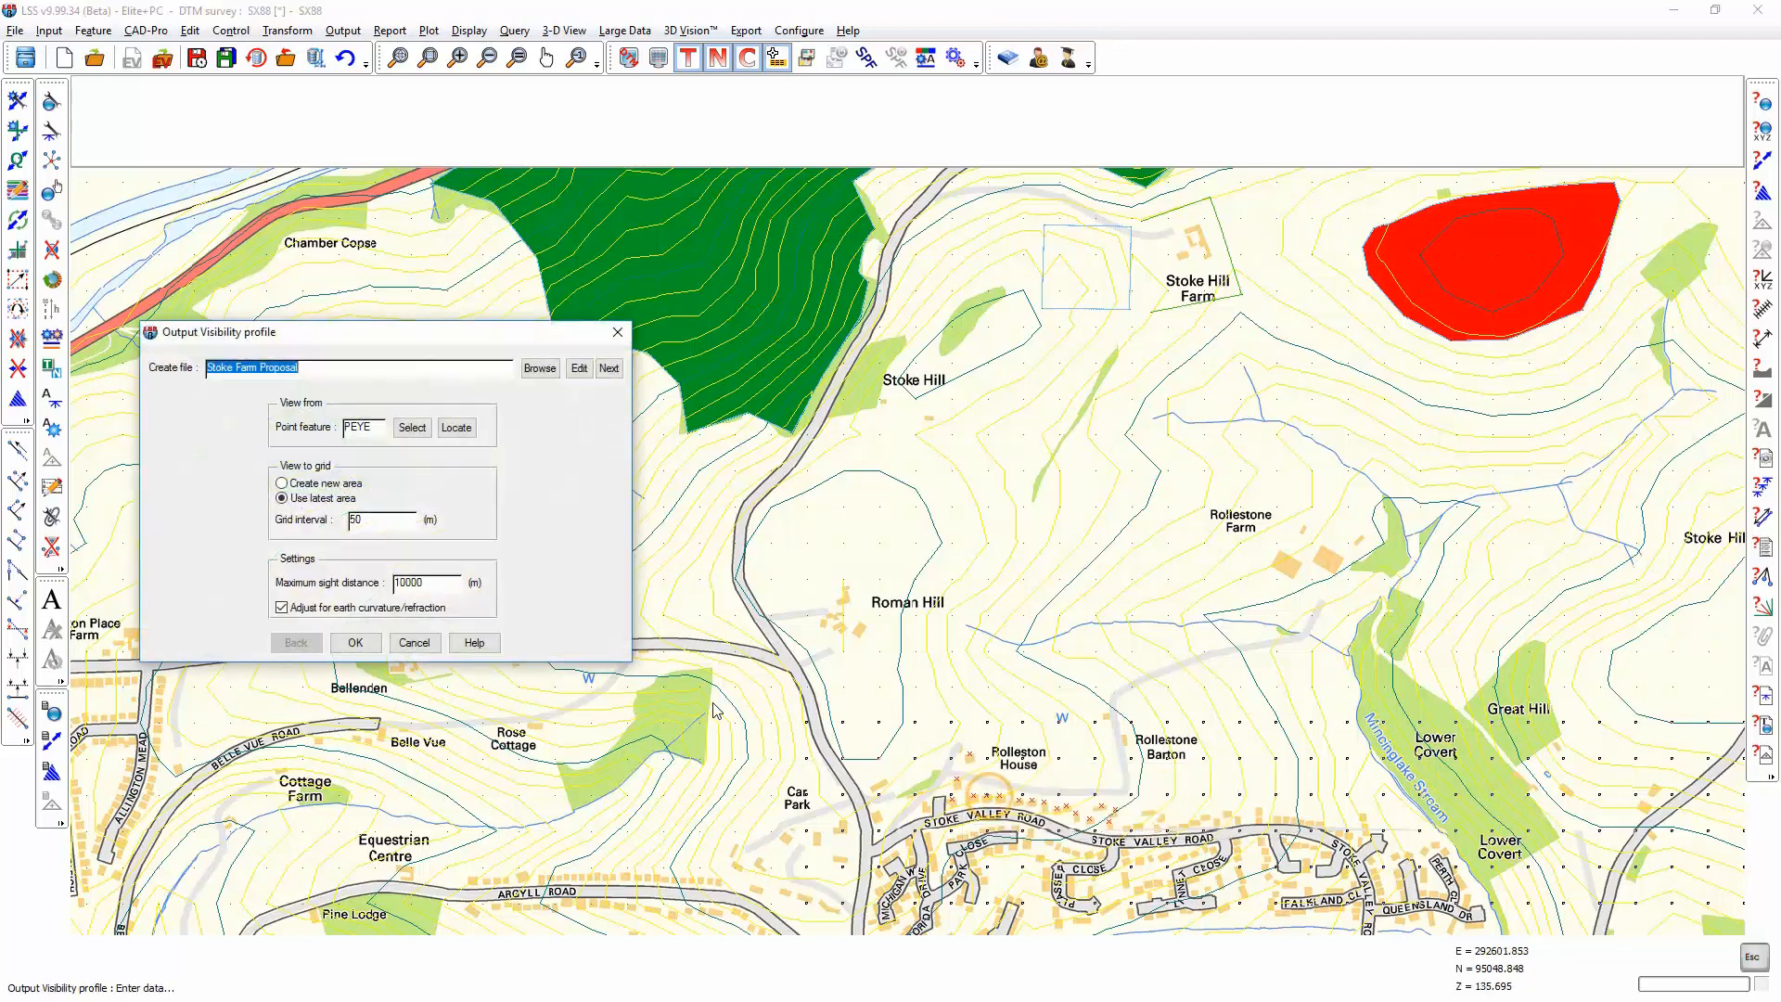
Step: Generate the profile over a new area about 110 m square on the outlined plot west of Stoke Hill Farm, with a 2 m grid interval
click(306, 485)
text(2)
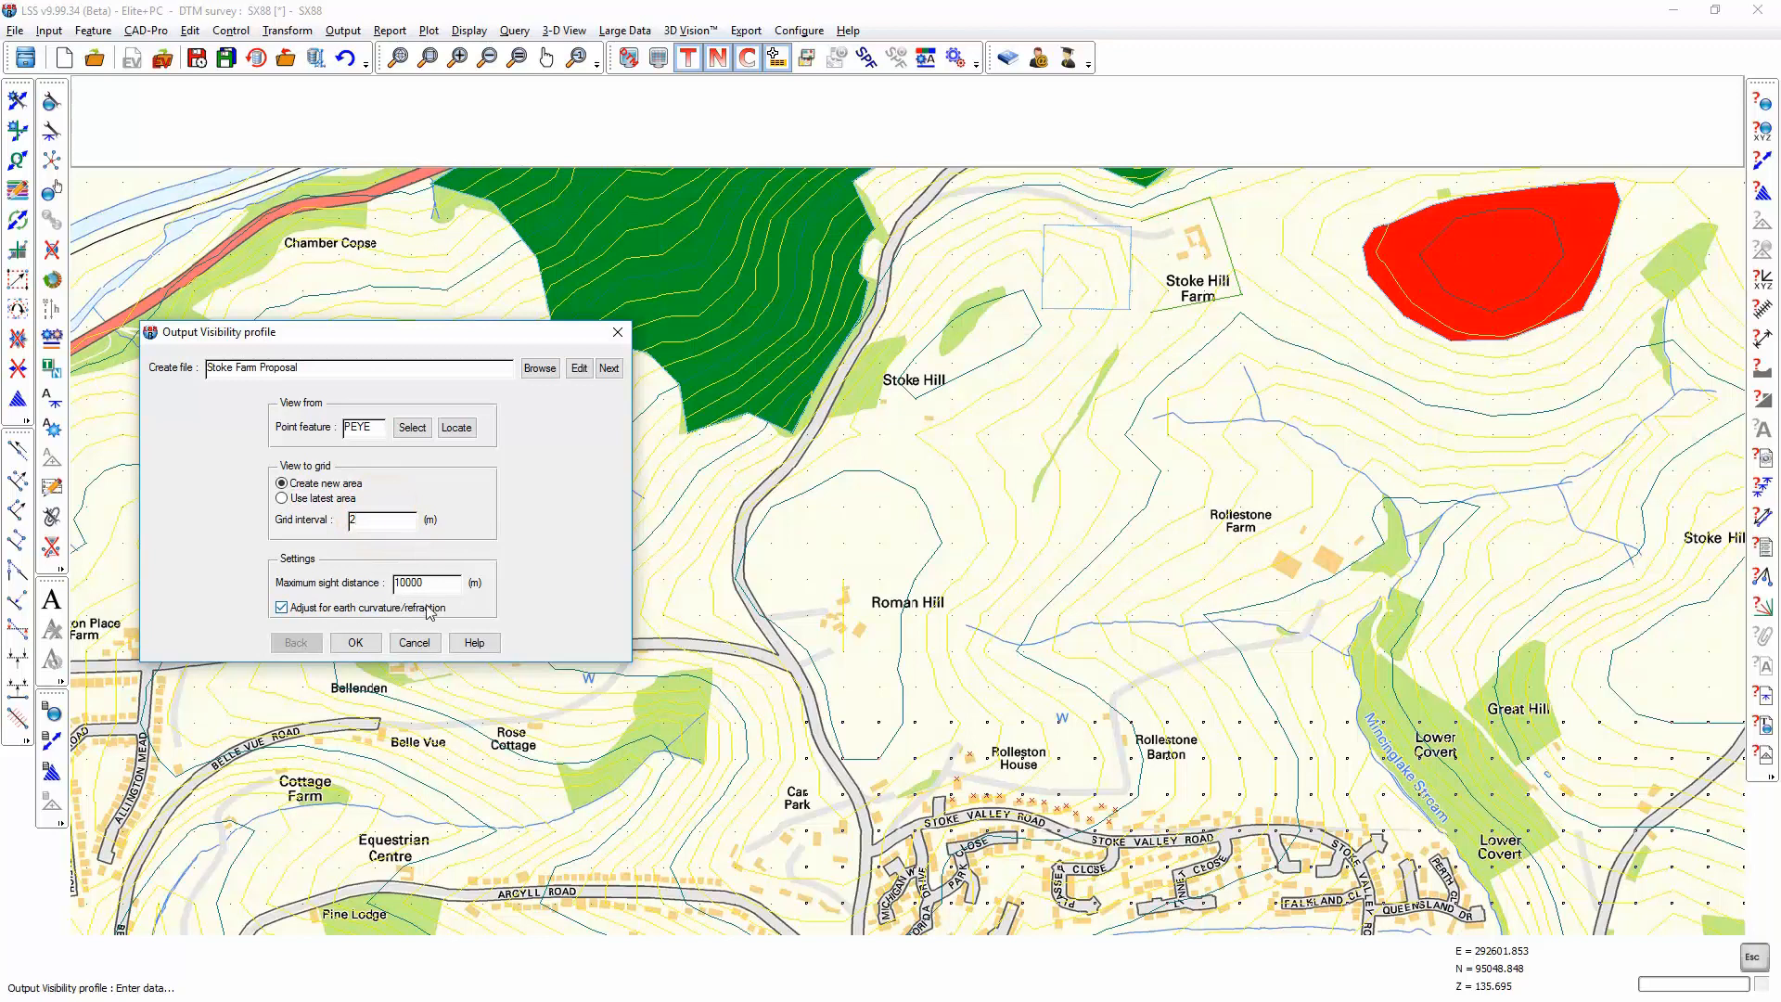
click(357, 643)
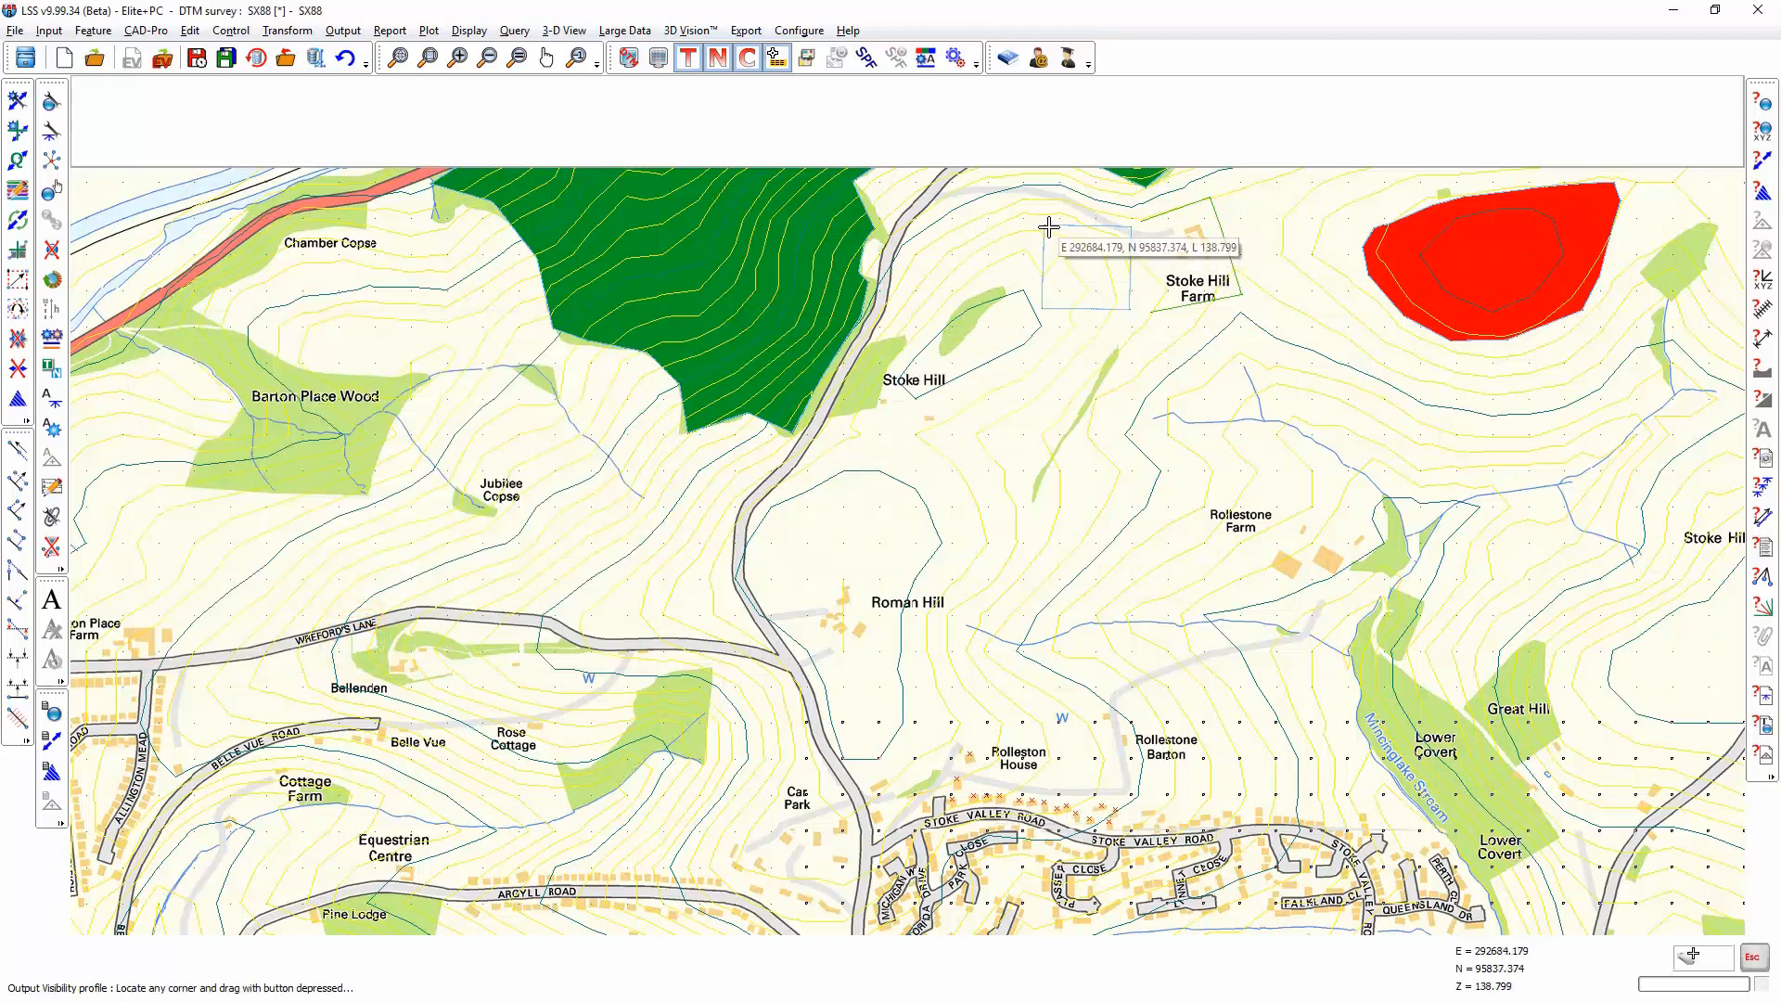
drag(1048, 227, 1127, 306)
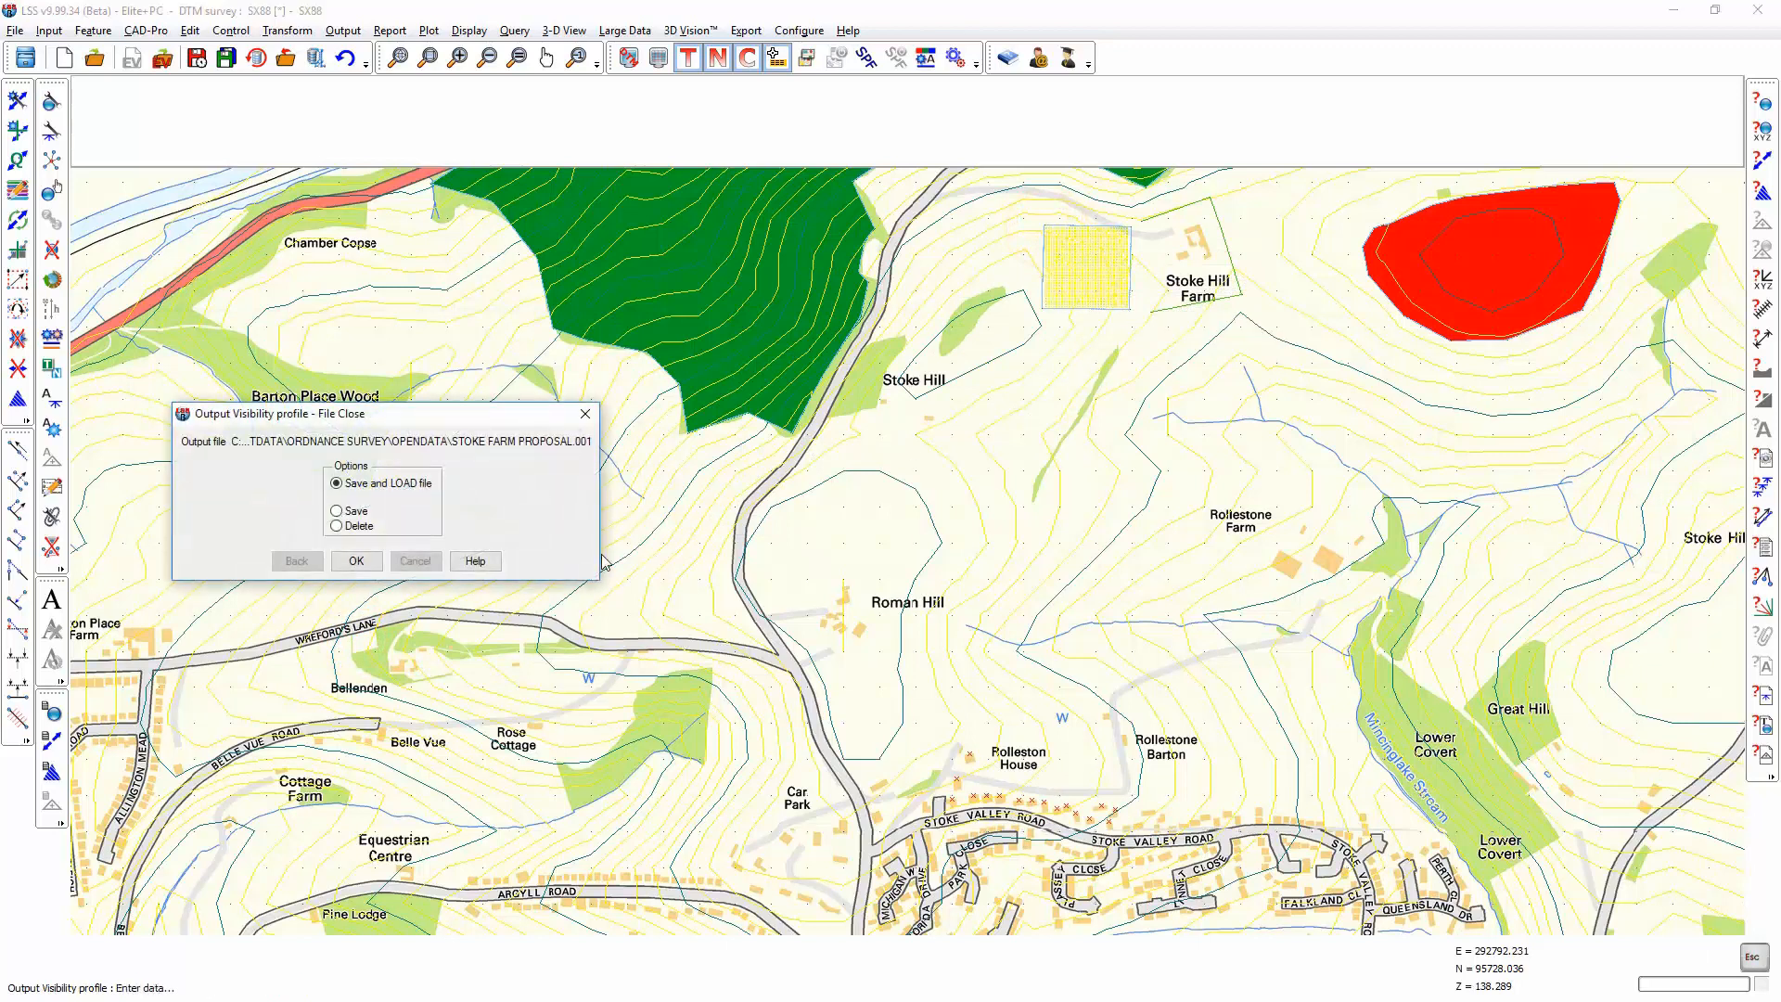
Step: Save and load the output file into a new DTM survey named STOKE FARM PROPOSAL, using SX88.LSS as the prototype
click(356, 562)
click(356, 594)
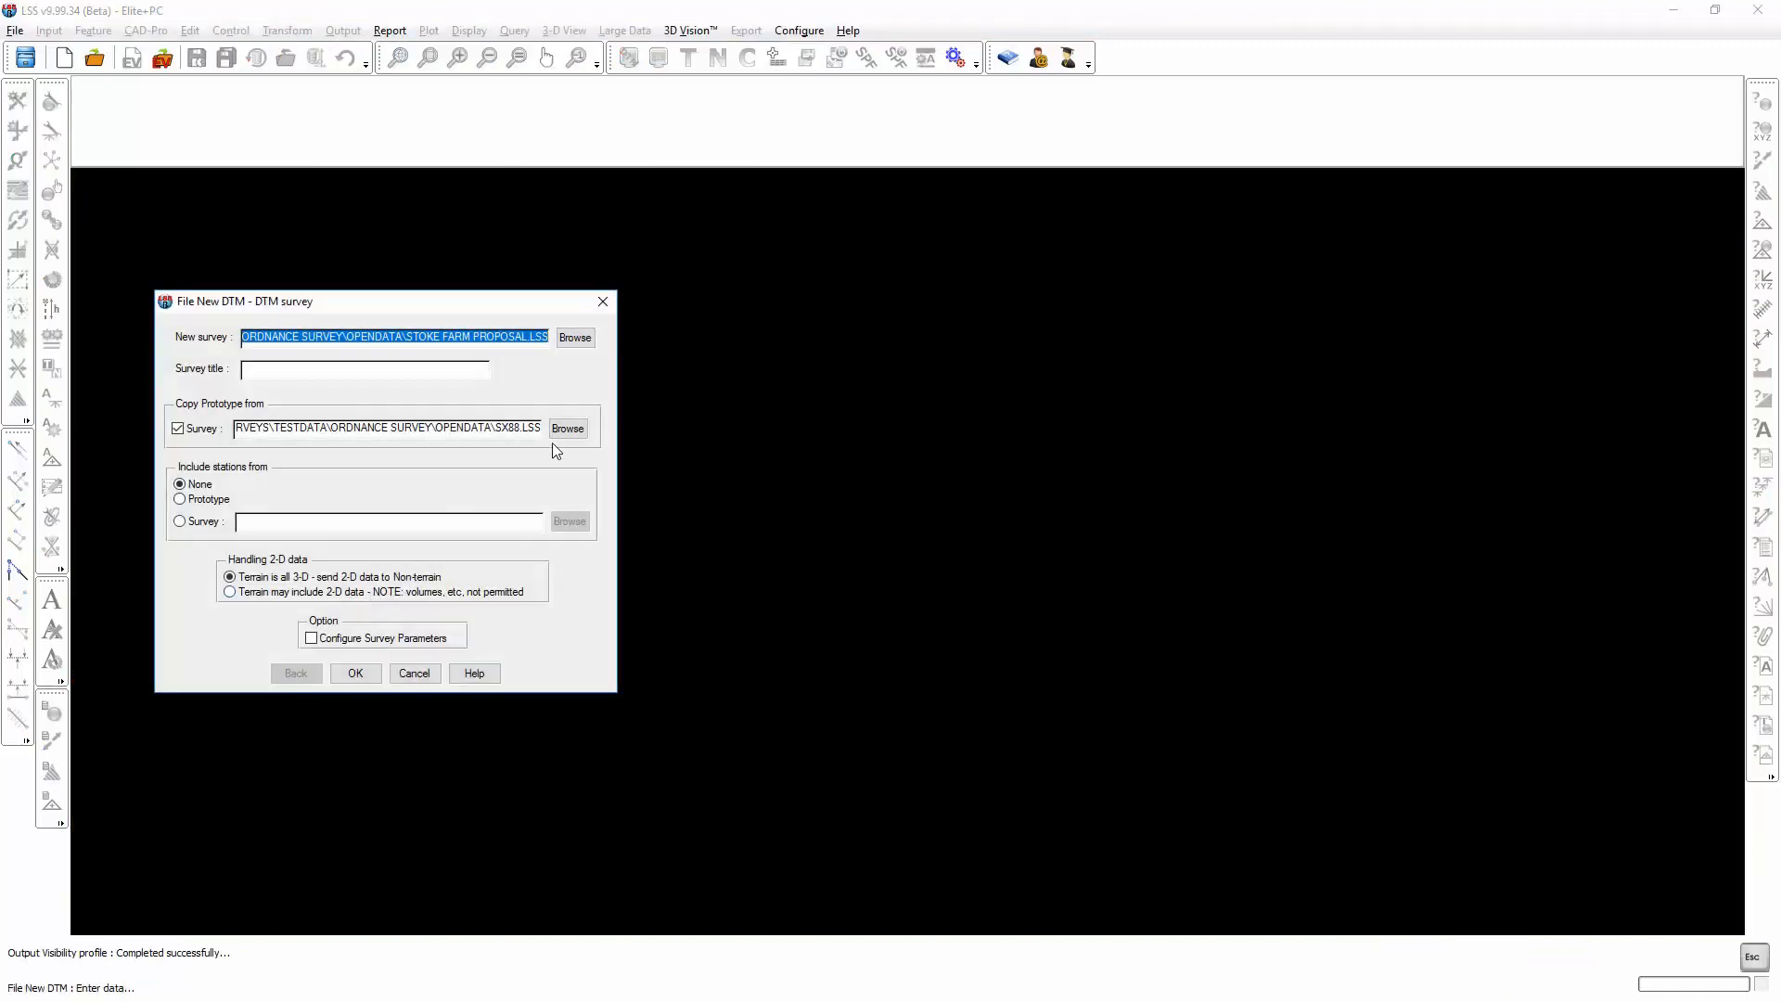
click(358, 672)
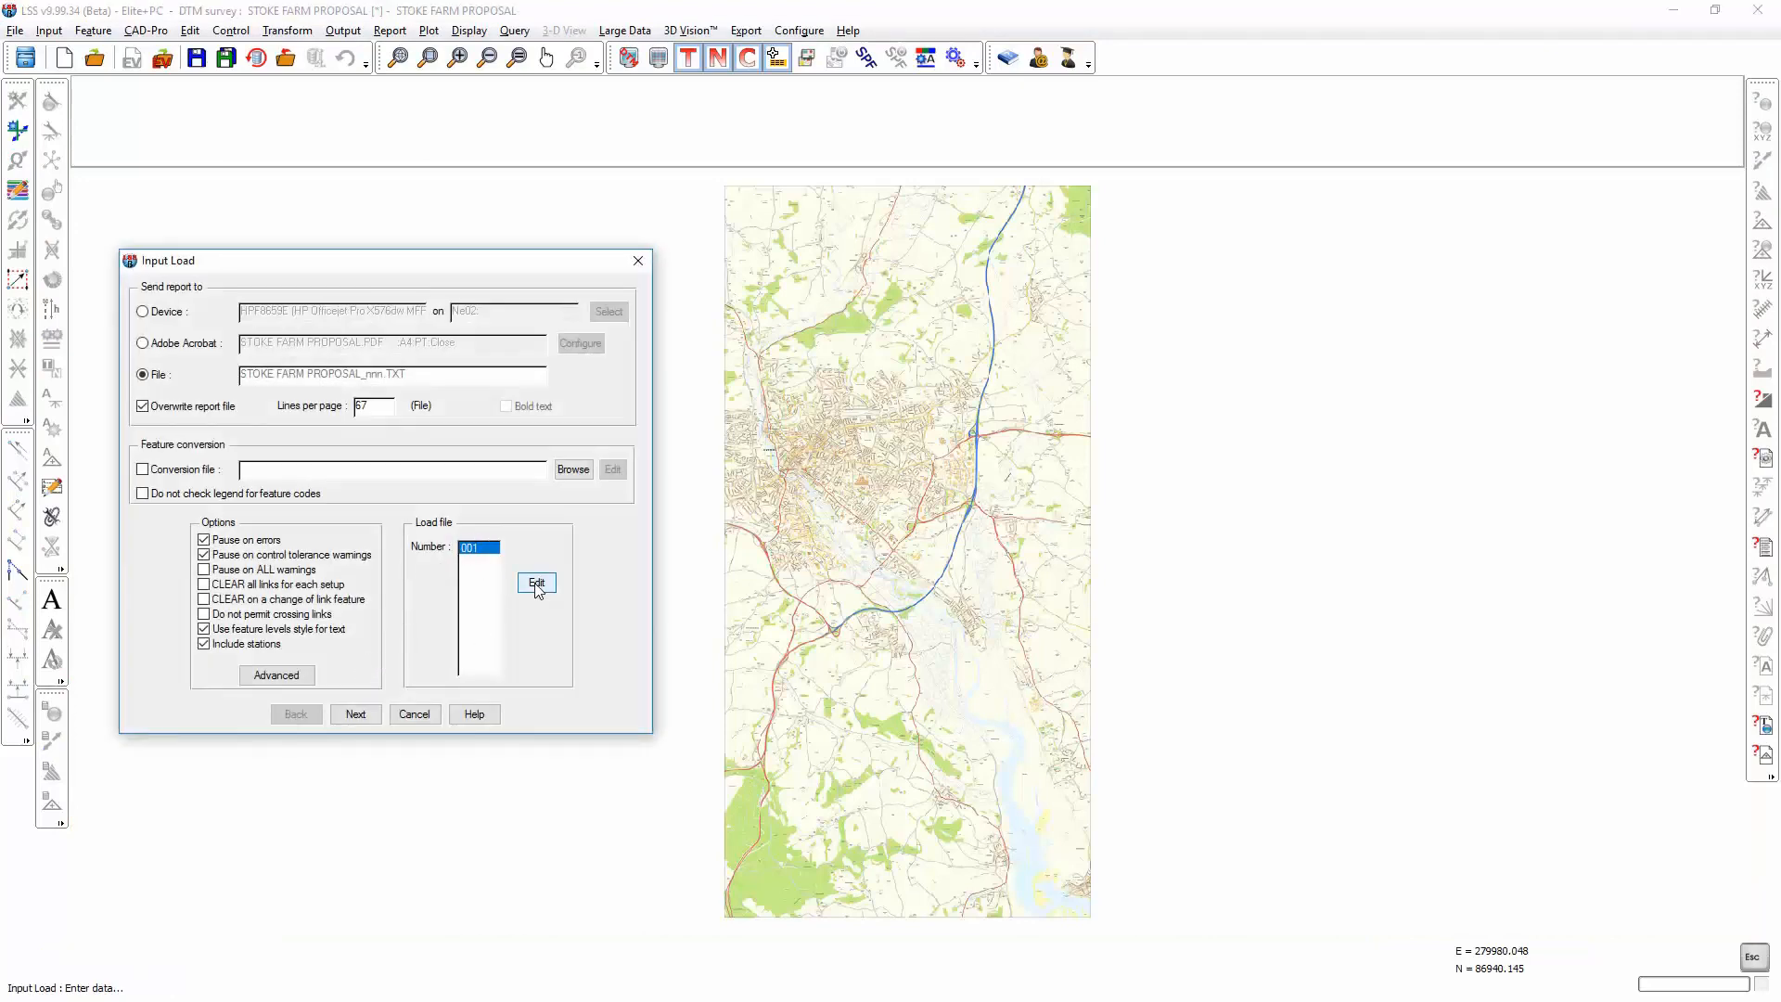
Step: Open load file 001 for editing in Notepad and maximize its window
click(537, 584)
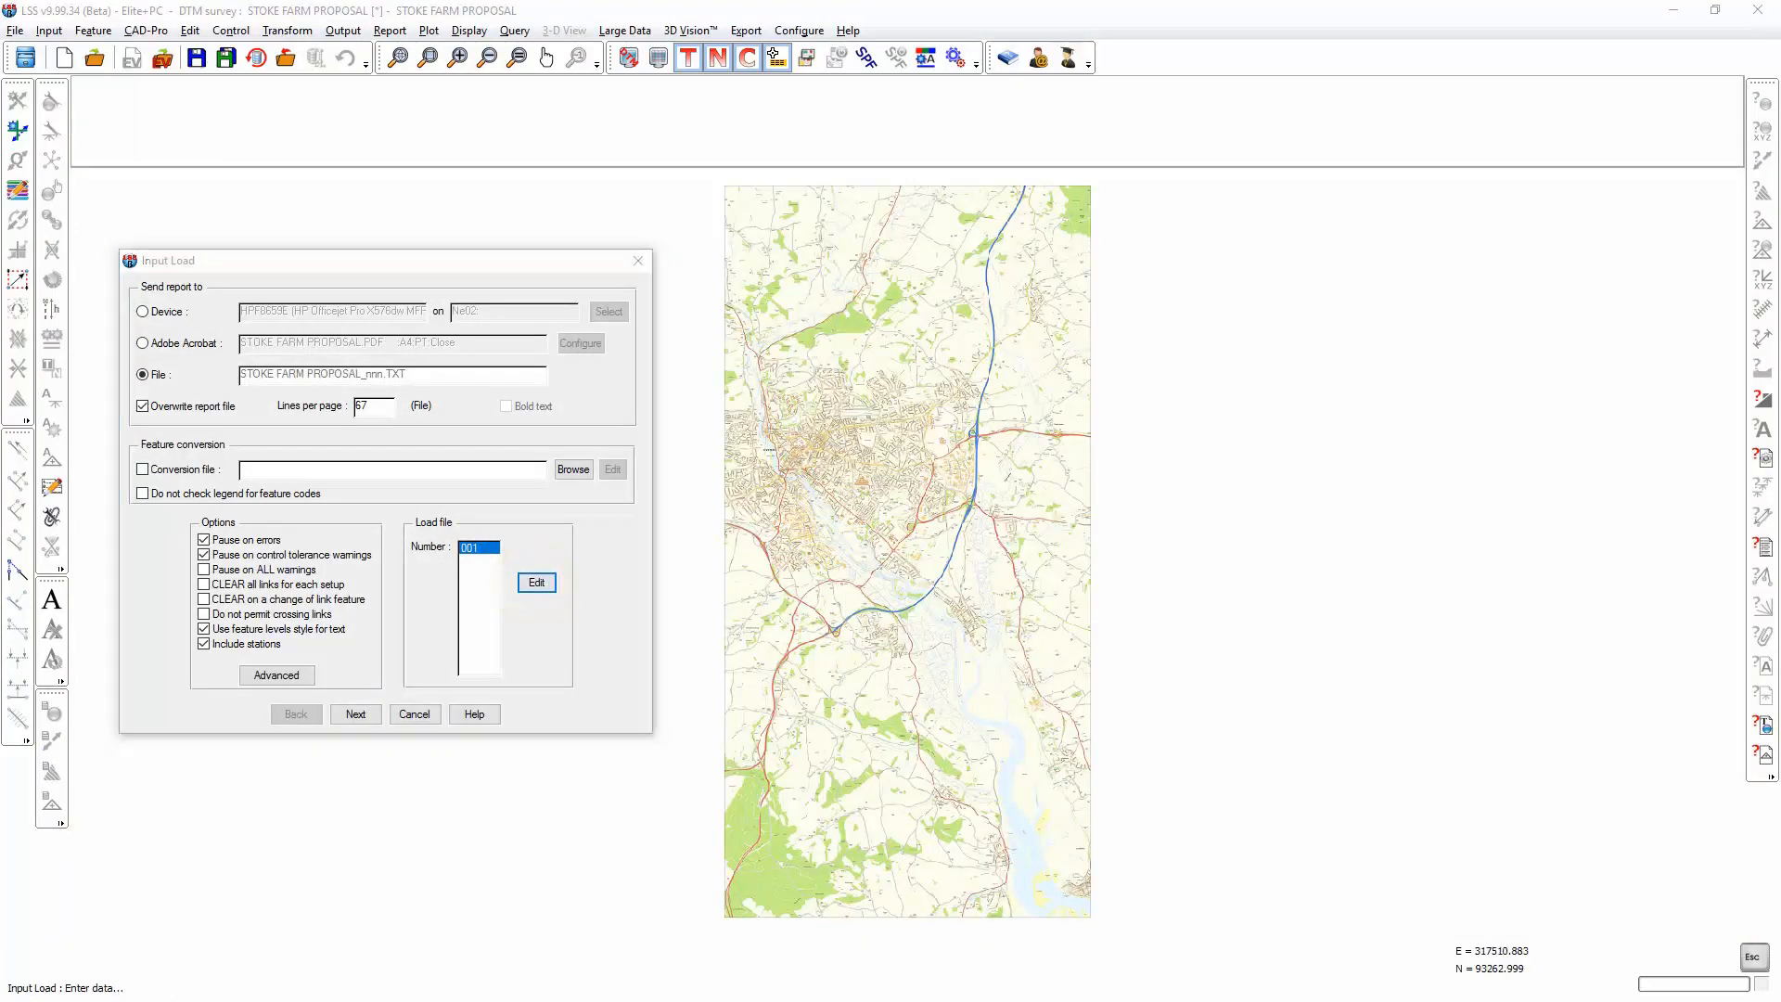
drag(1758, 240, 700, 116)
double_click(736, 91)
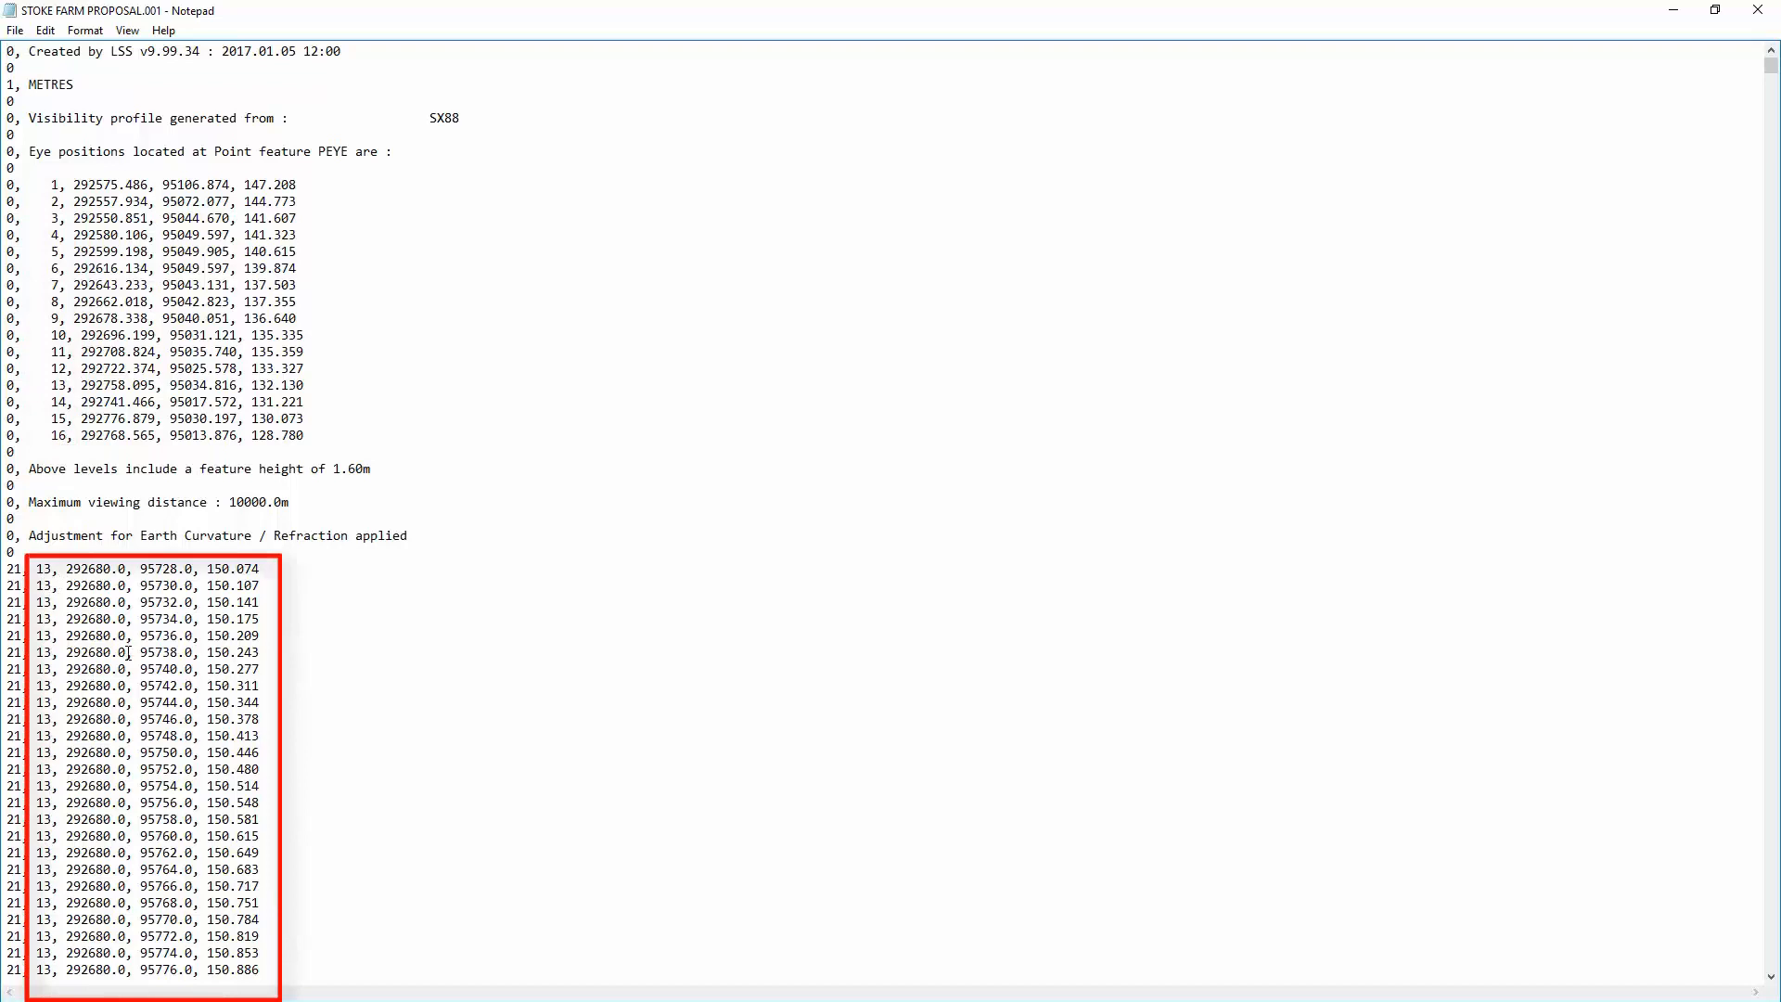
Step: Examine the grid records in STOKE FARM PROPOSAL.001, comparing their receptor numbers with the list of PEYE eye positions
click(48, 616)
scroll(47, 616, down, 12)
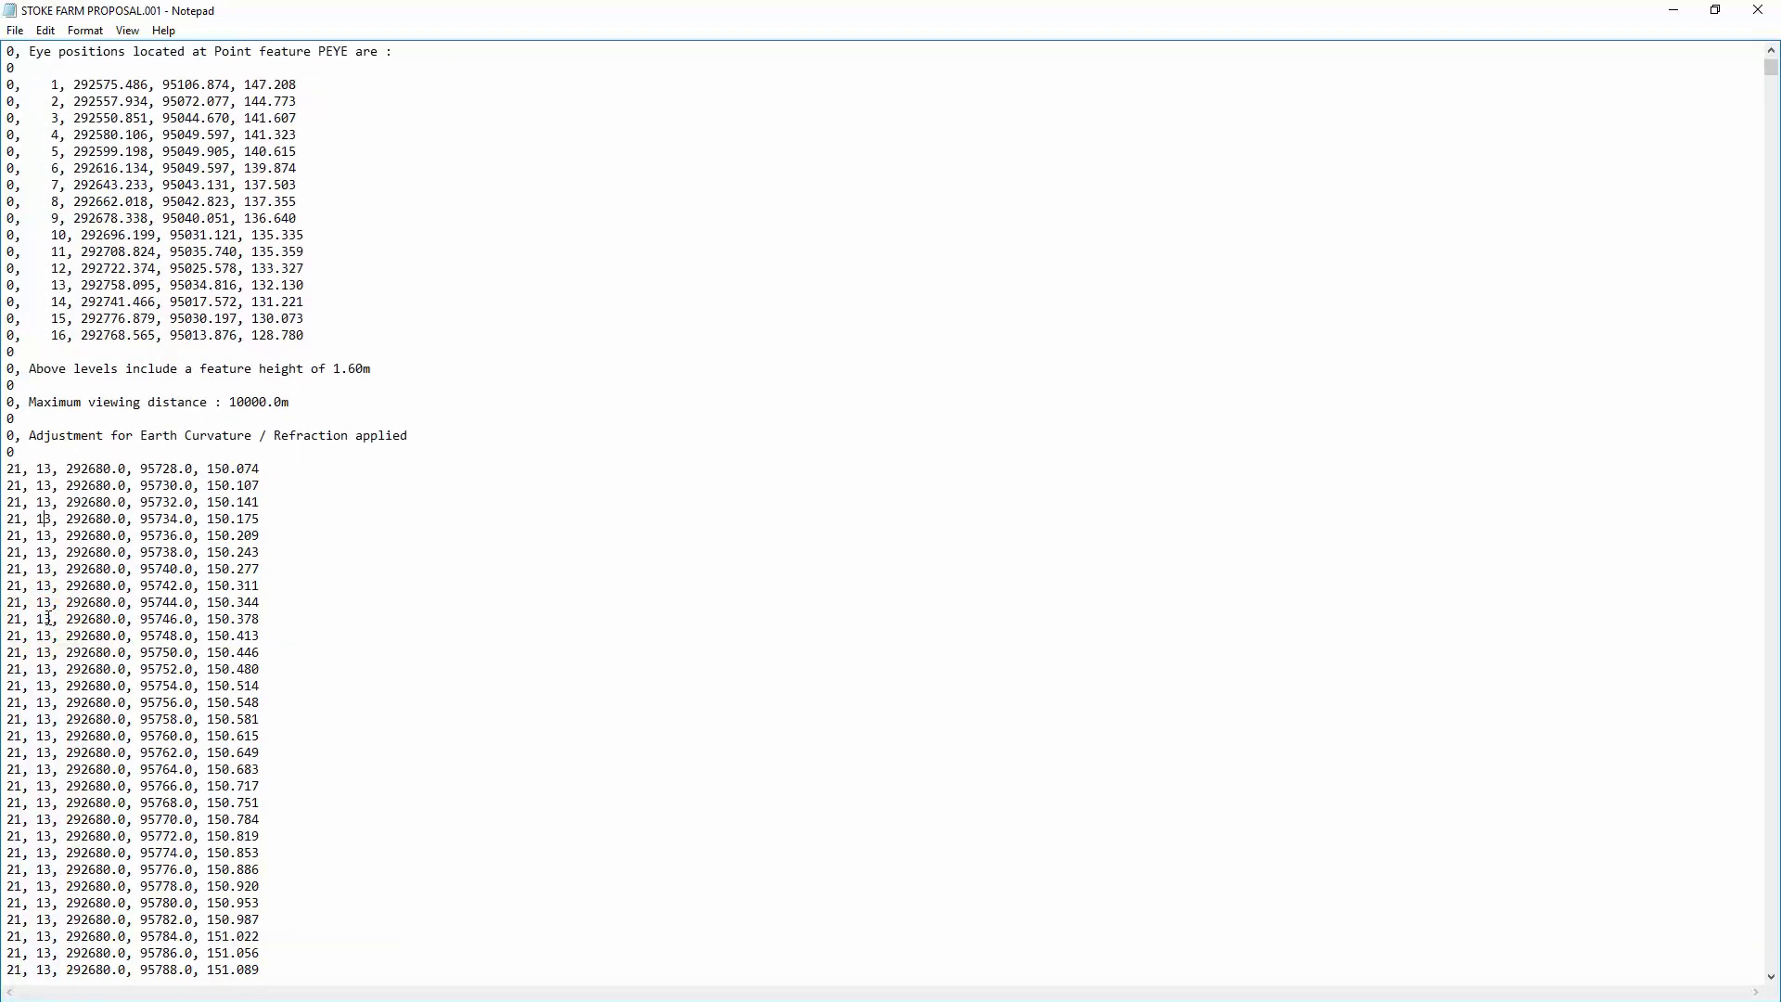
scroll(48, 616, down, 8)
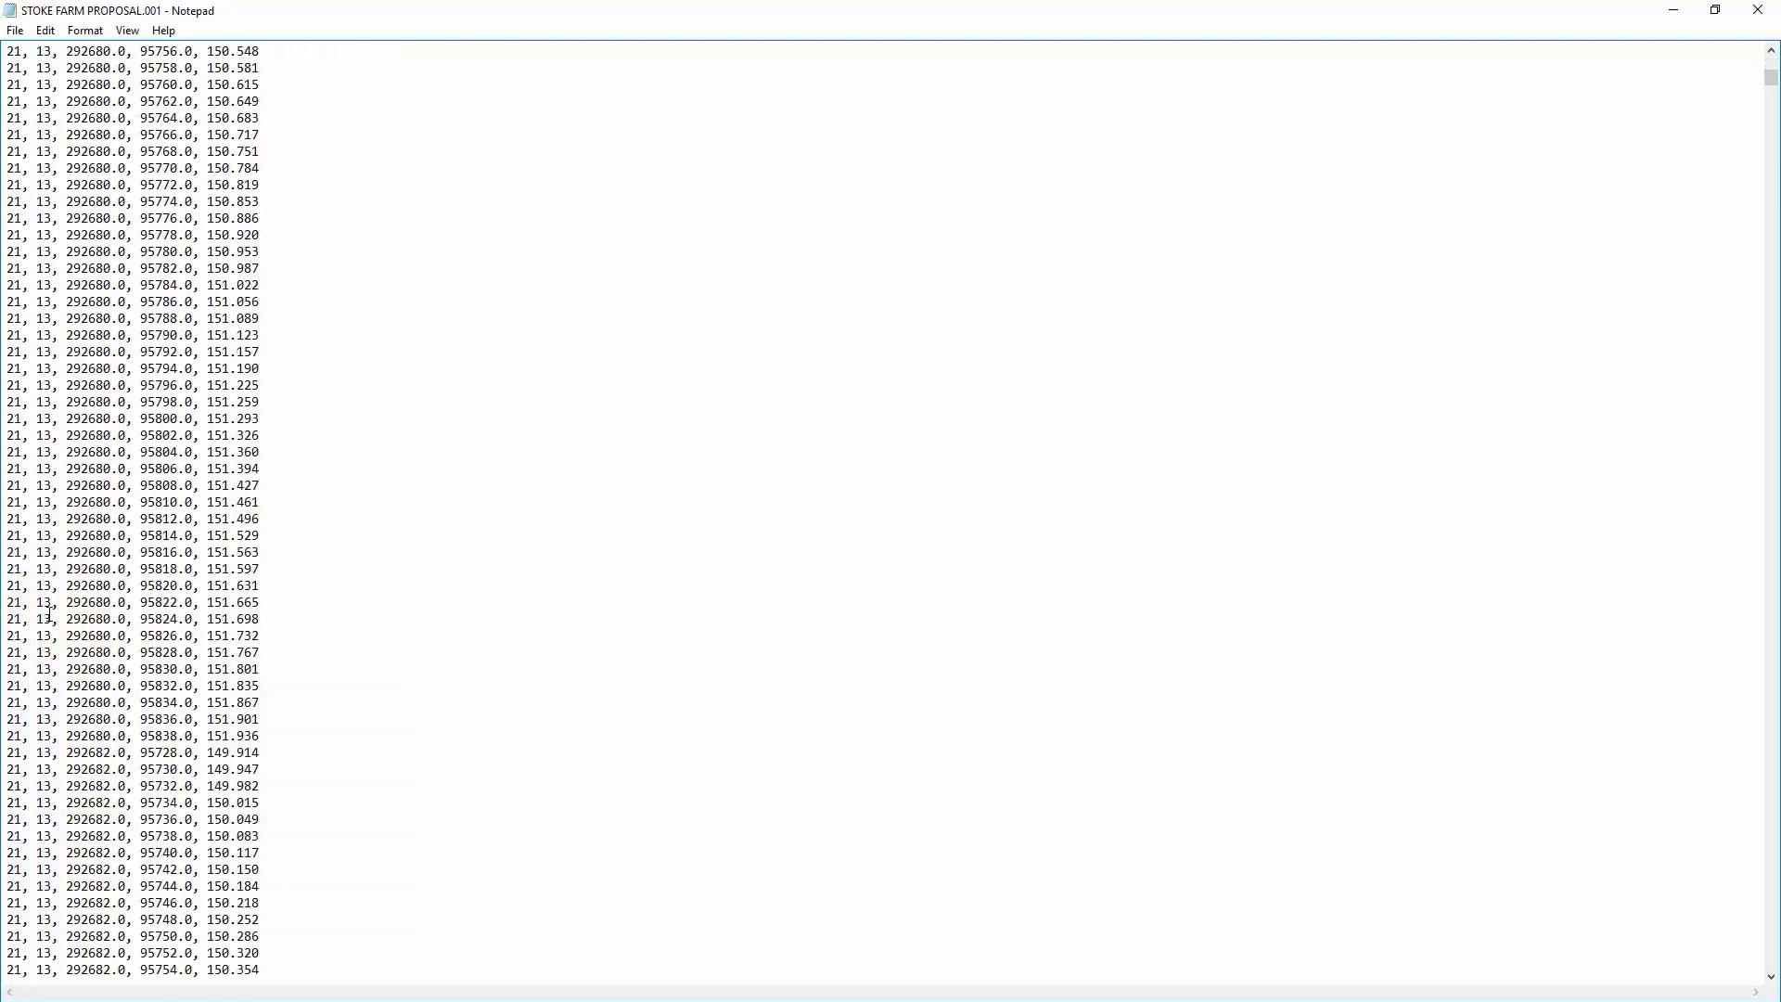
scroll(49, 614, down, 19)
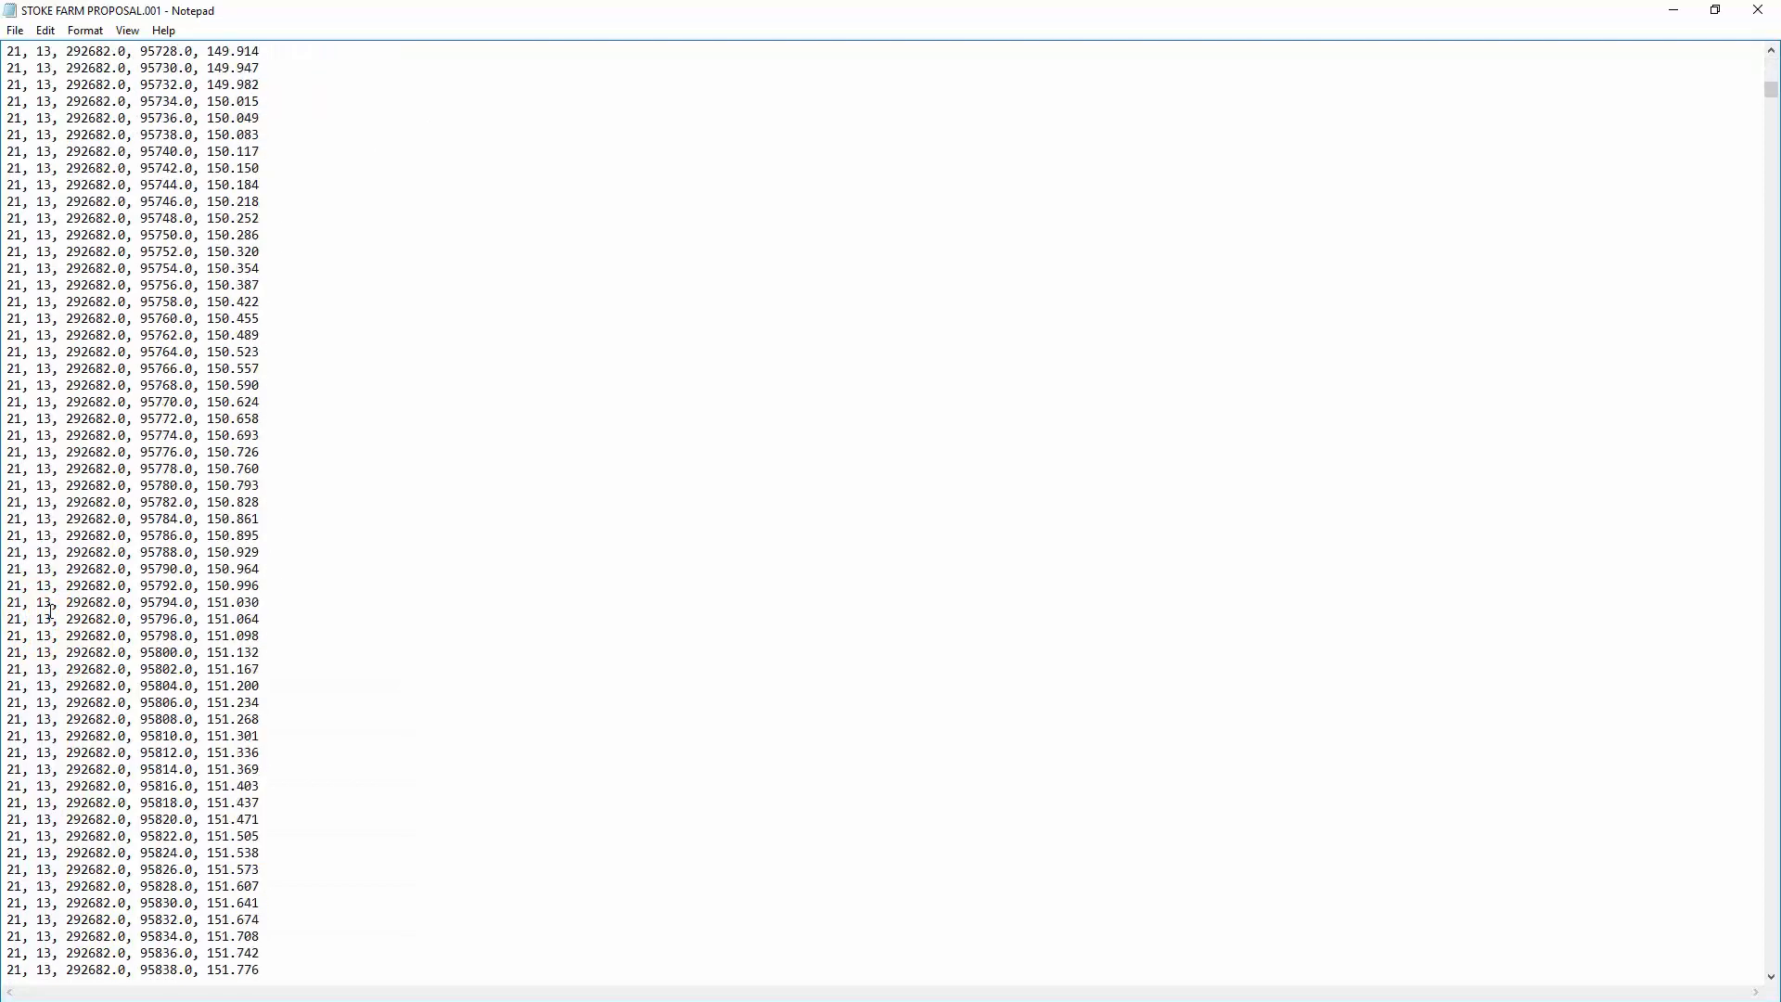
scroll(50, 612, down, 20)
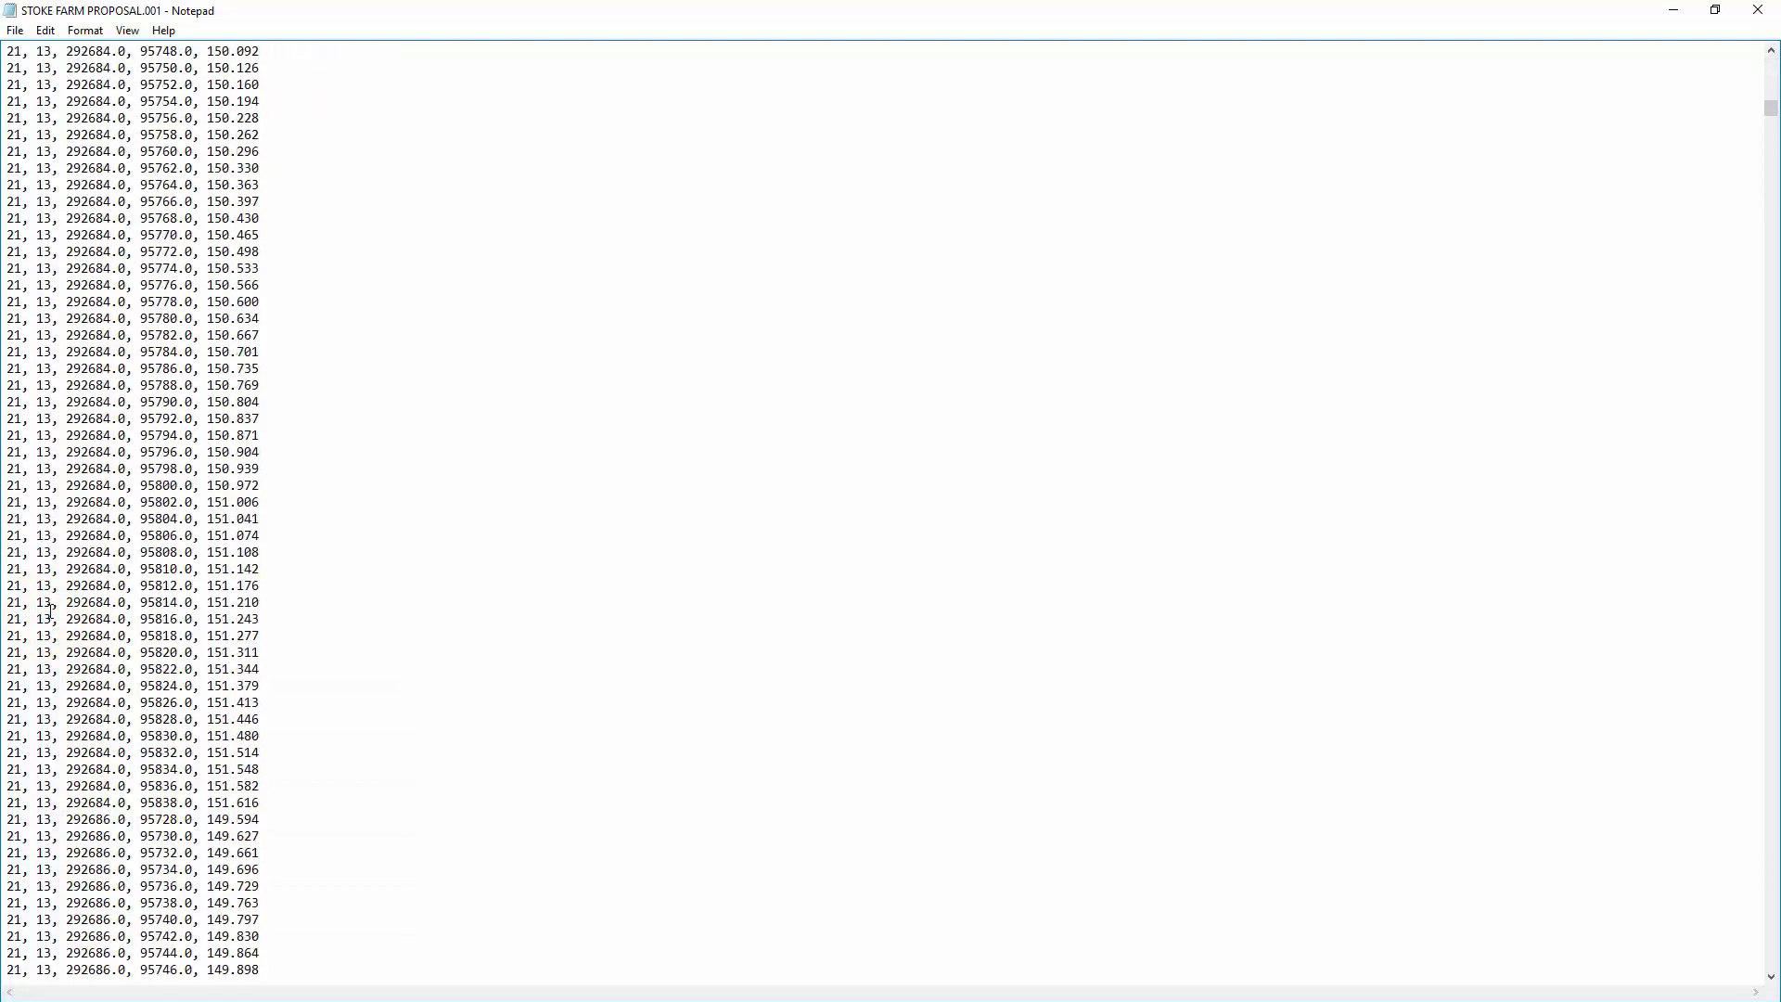
scroll(51, 611, down, 20)
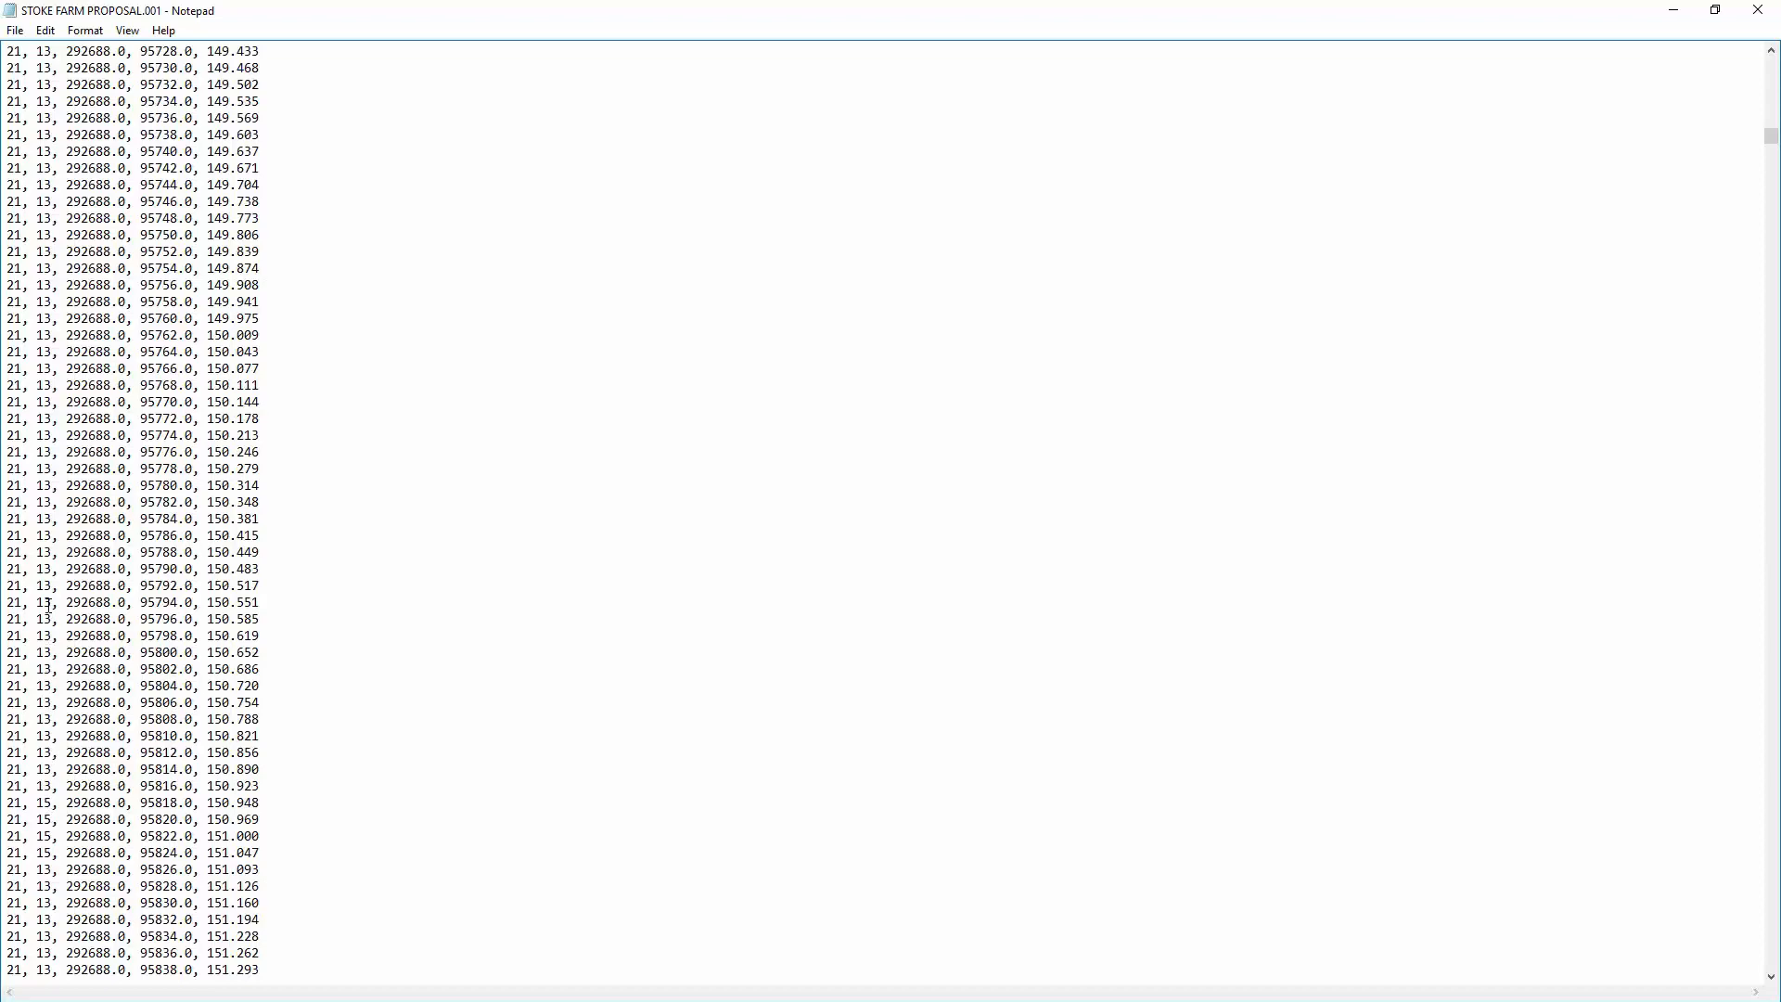
scroll(48, 810, down, 20)
scroll(47, 799, up, 20)
scroll(68, 678, up, 20)
scroll(61, 677, up, 20)
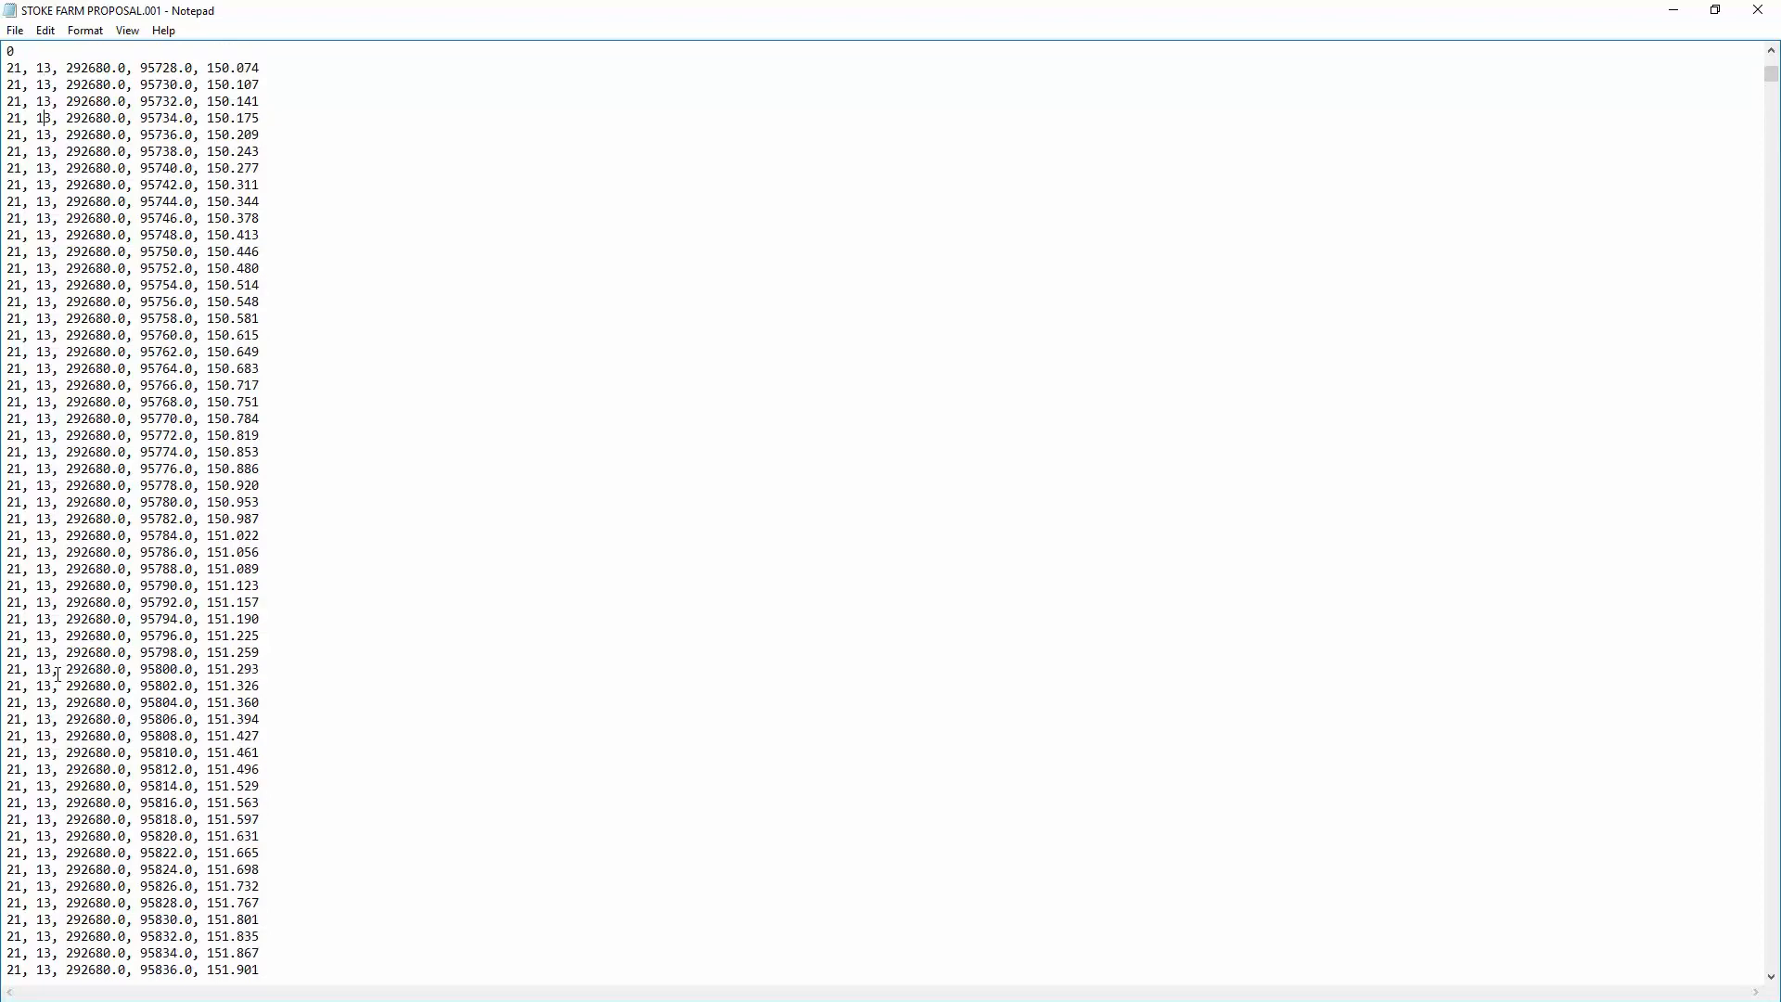
scroll(57, 674, up, 6)
scroll(86, 354, up, 4)
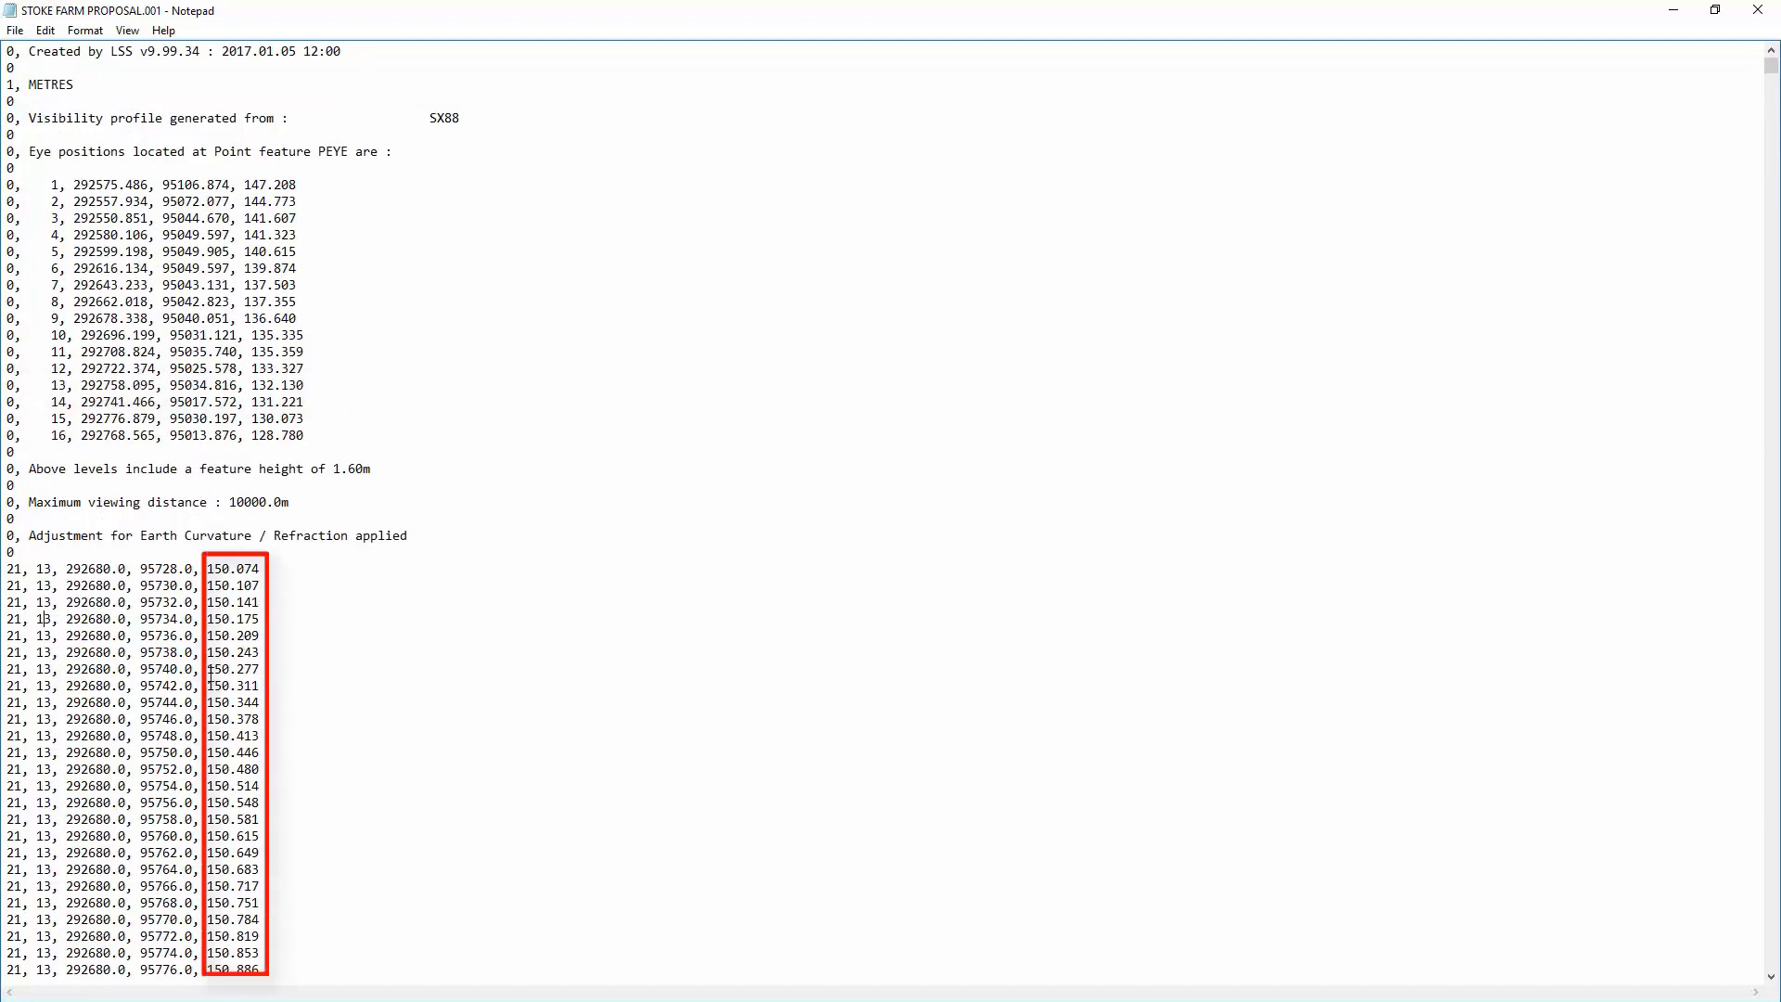
Step: Highlight the level and coordinates of the record at 292680.0, 95740.0 for inspection, and close the text file
drag(208, 668, 254, 670)
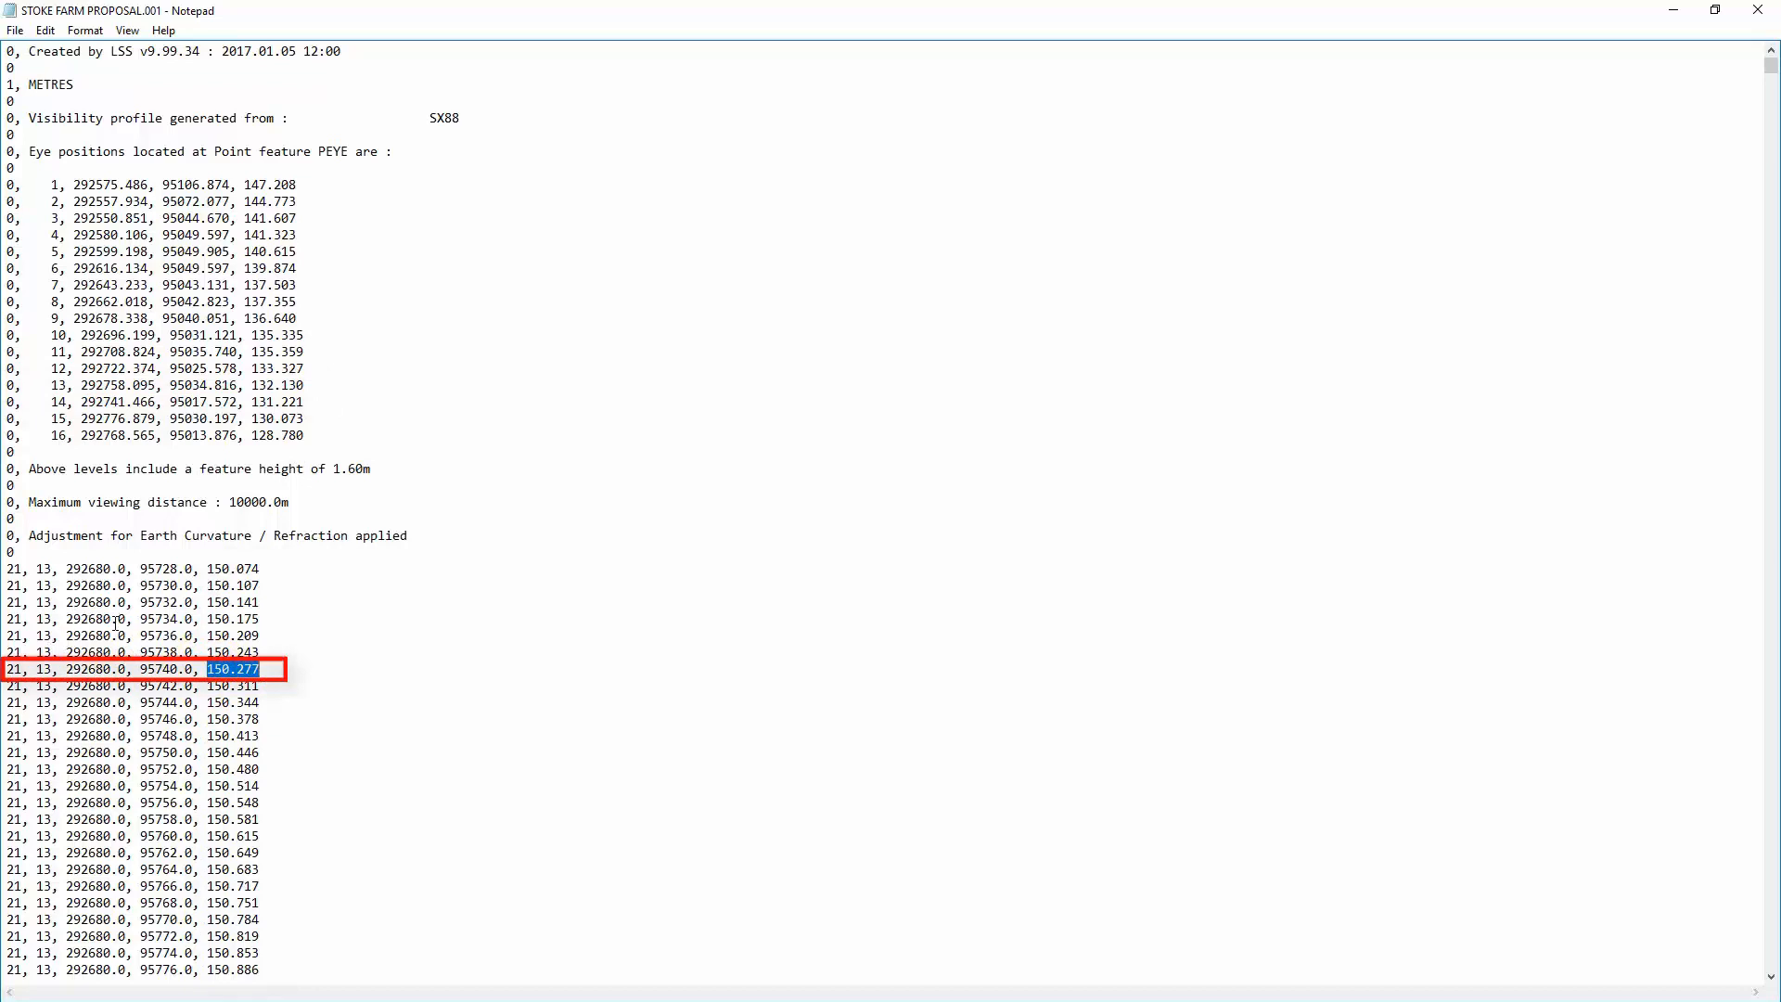
drag(65, 669, 262, 669)
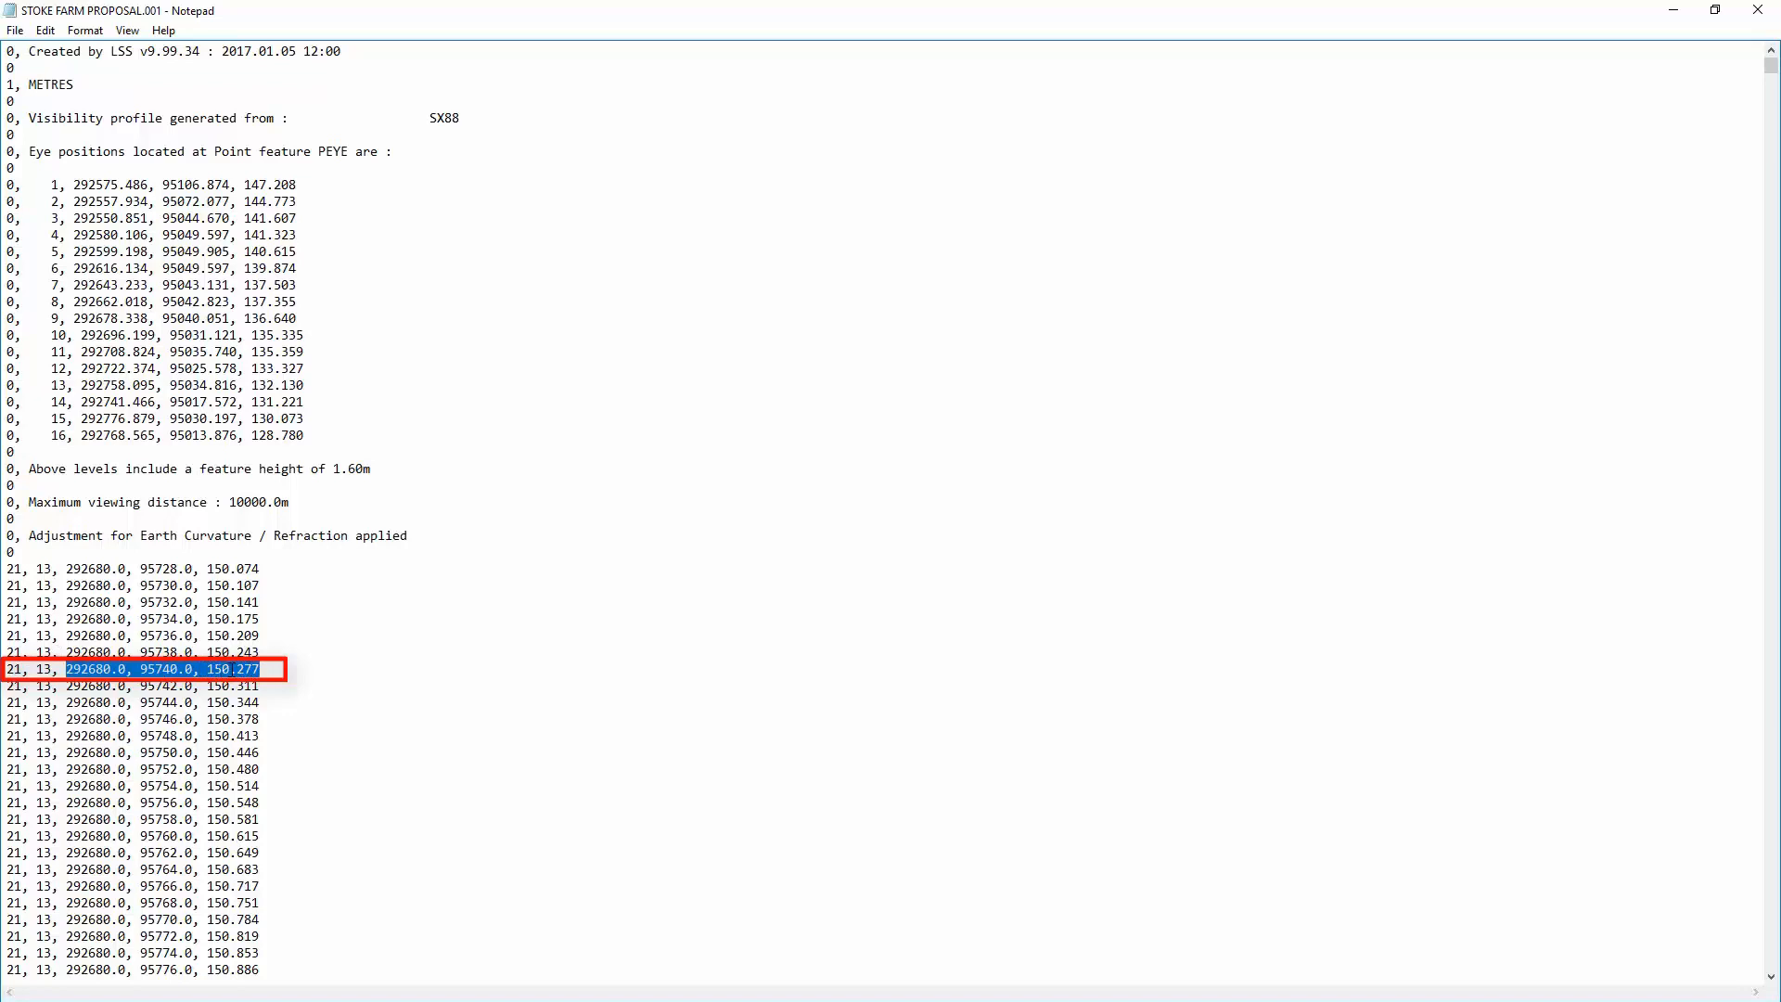
click(1758, 10)
Step: Load file 001 into the STOKE FARM PROPOSAL survey and accept the completed load report
click(355, 715)
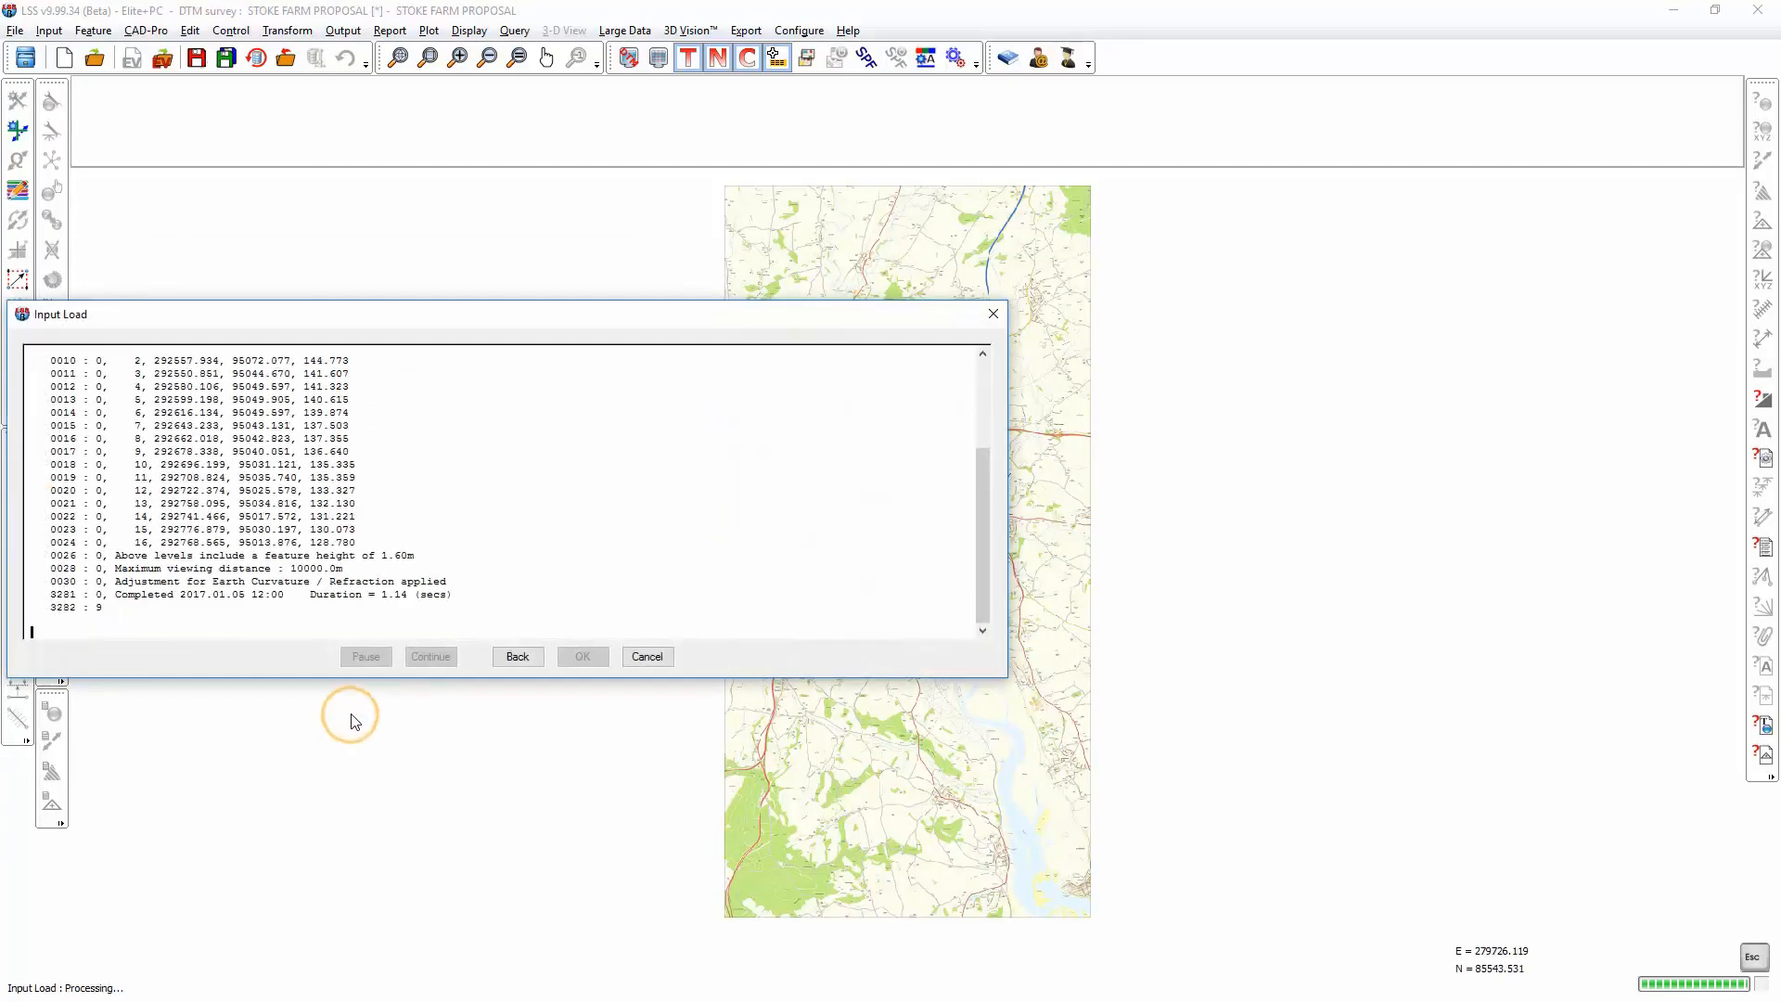
click(434, 657)
click(582, 655)
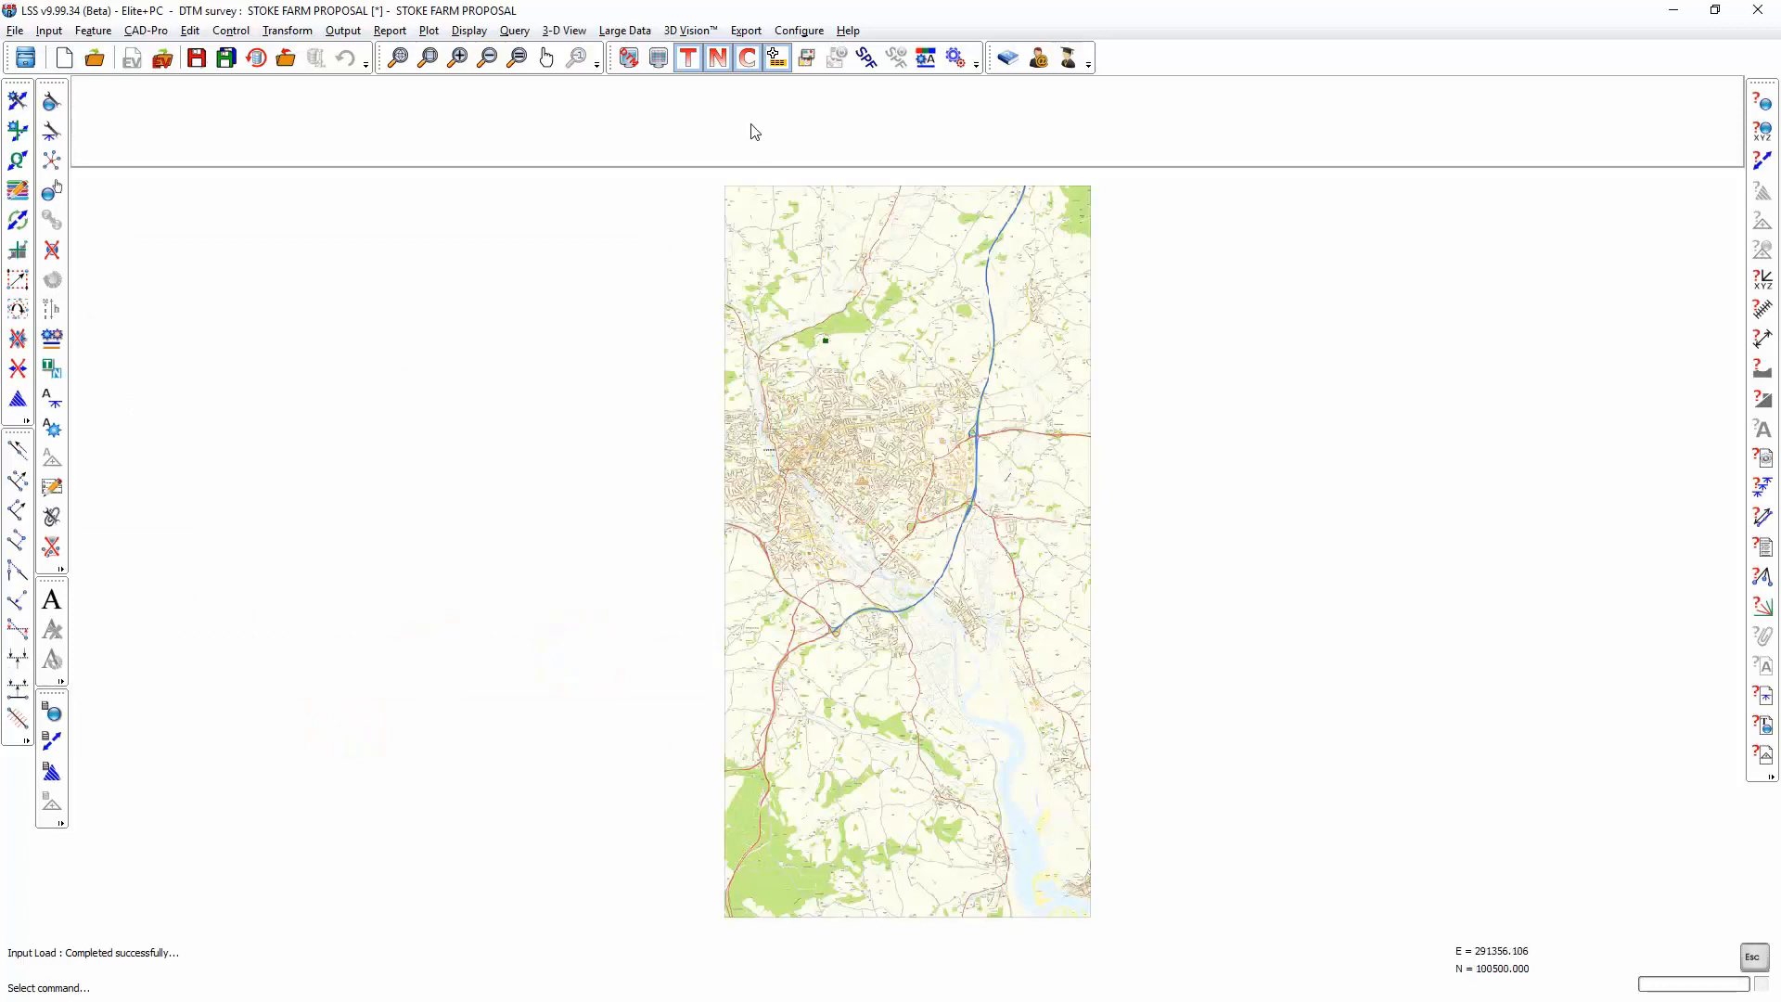
Step: Set up a user-defined section query on the loaded grid, adding SX88.LSS as a comparison survey in dark blue, colour 164
click(427, 58)
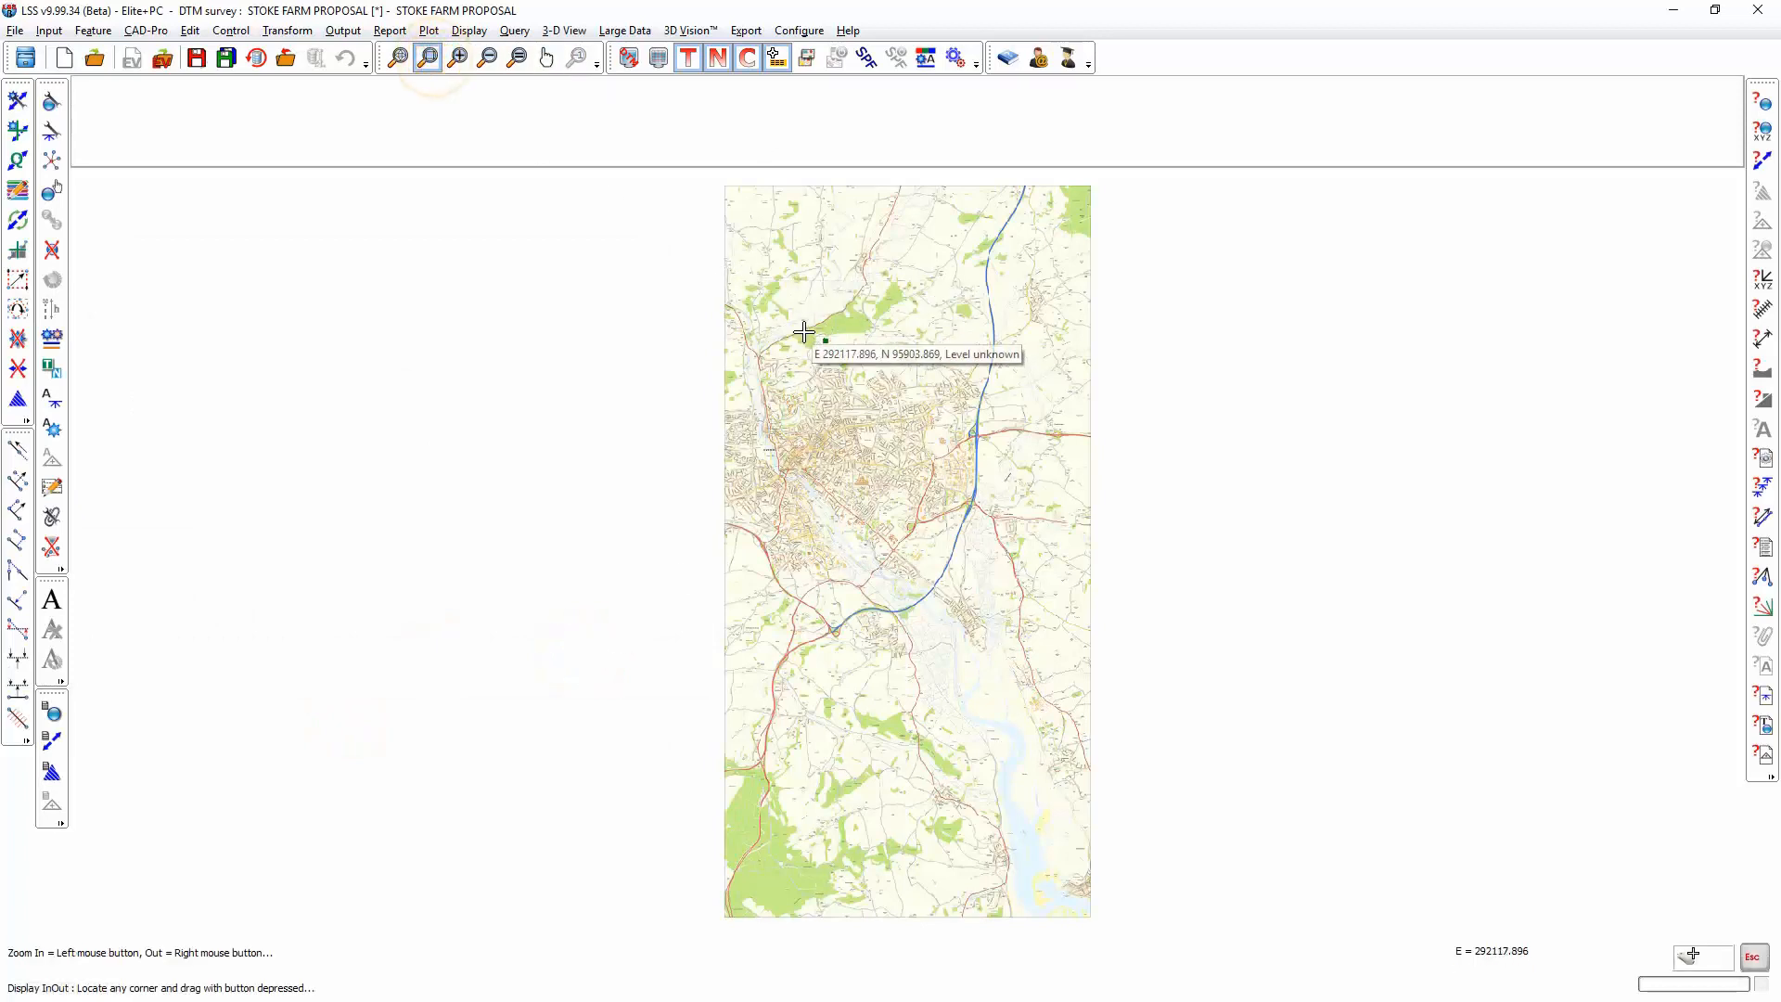
drag(804, 332, 849, 355)
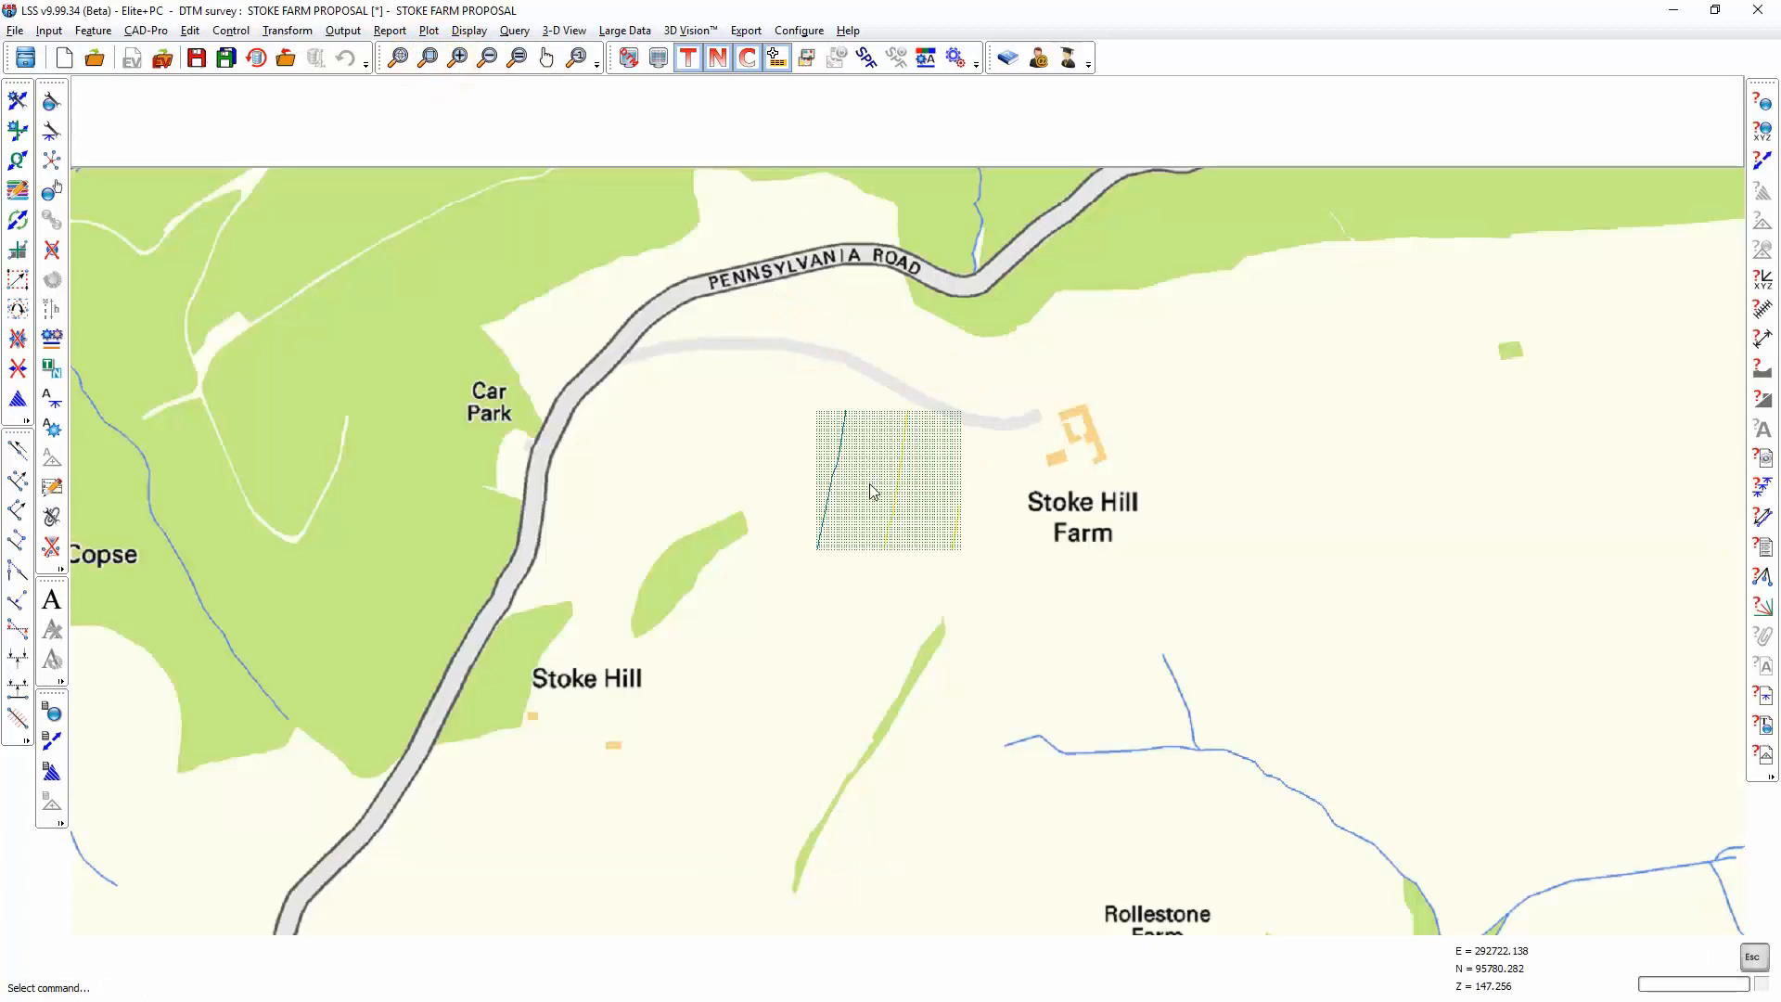
scroll(870, 484, up, 3)
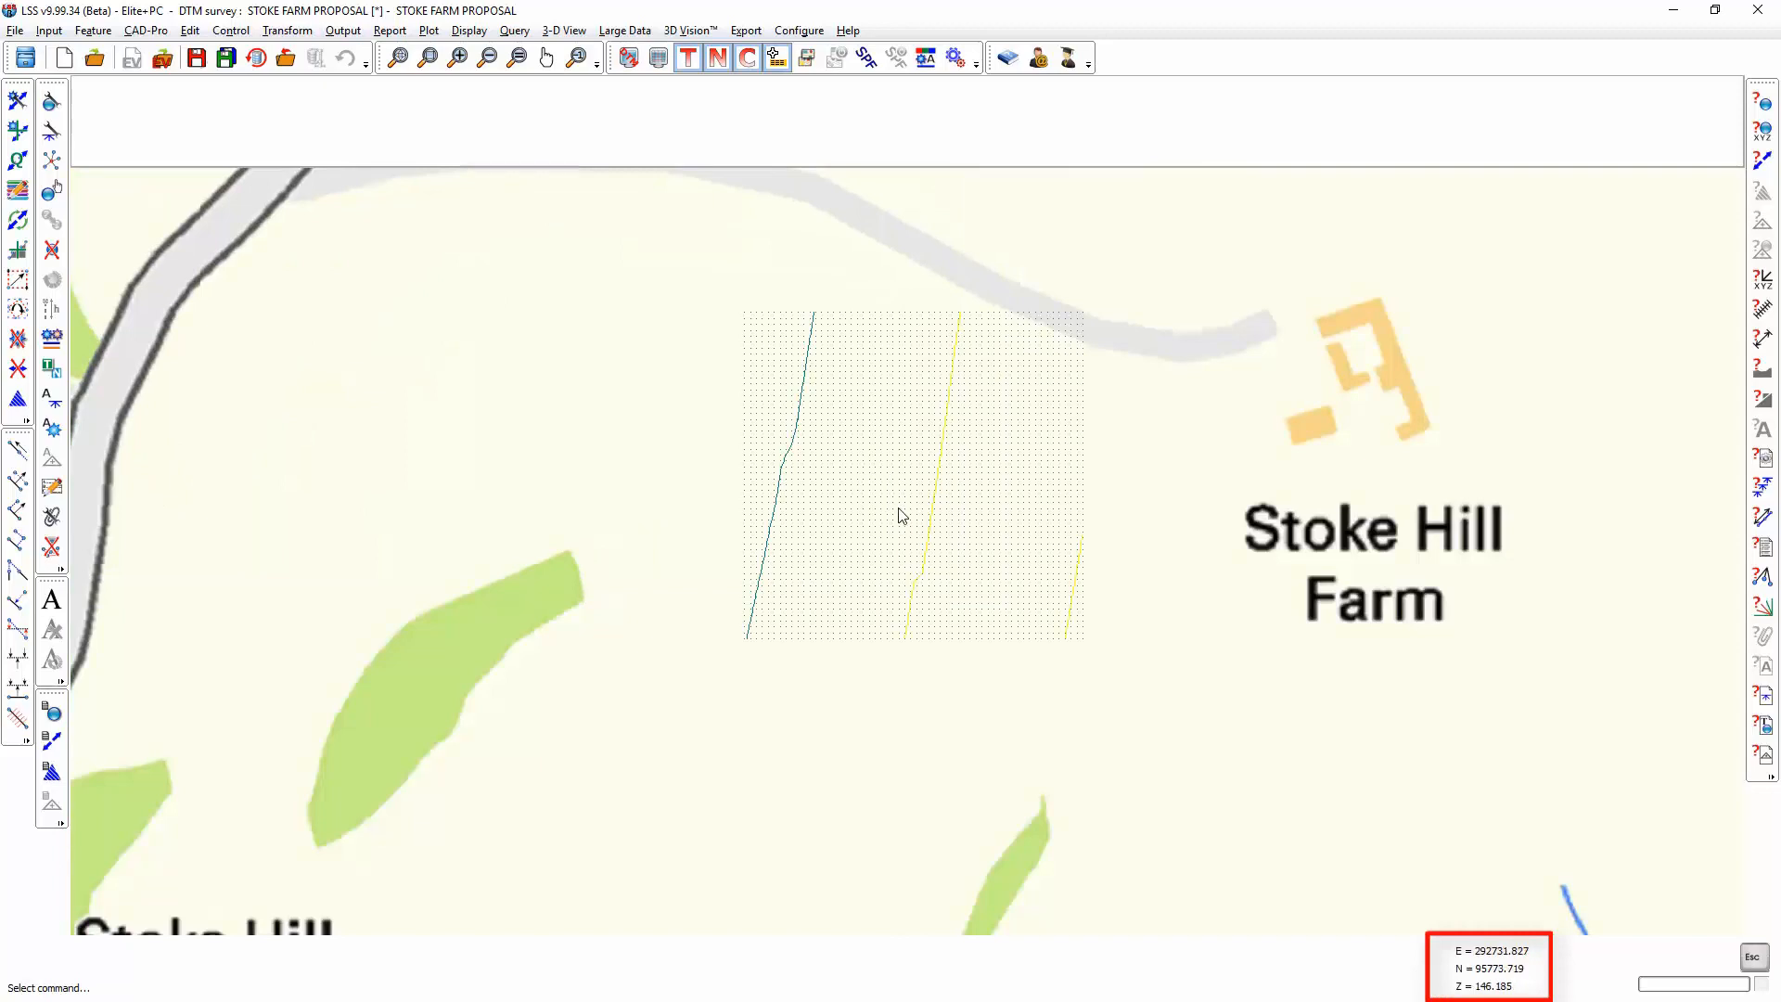
click(1762, 372)
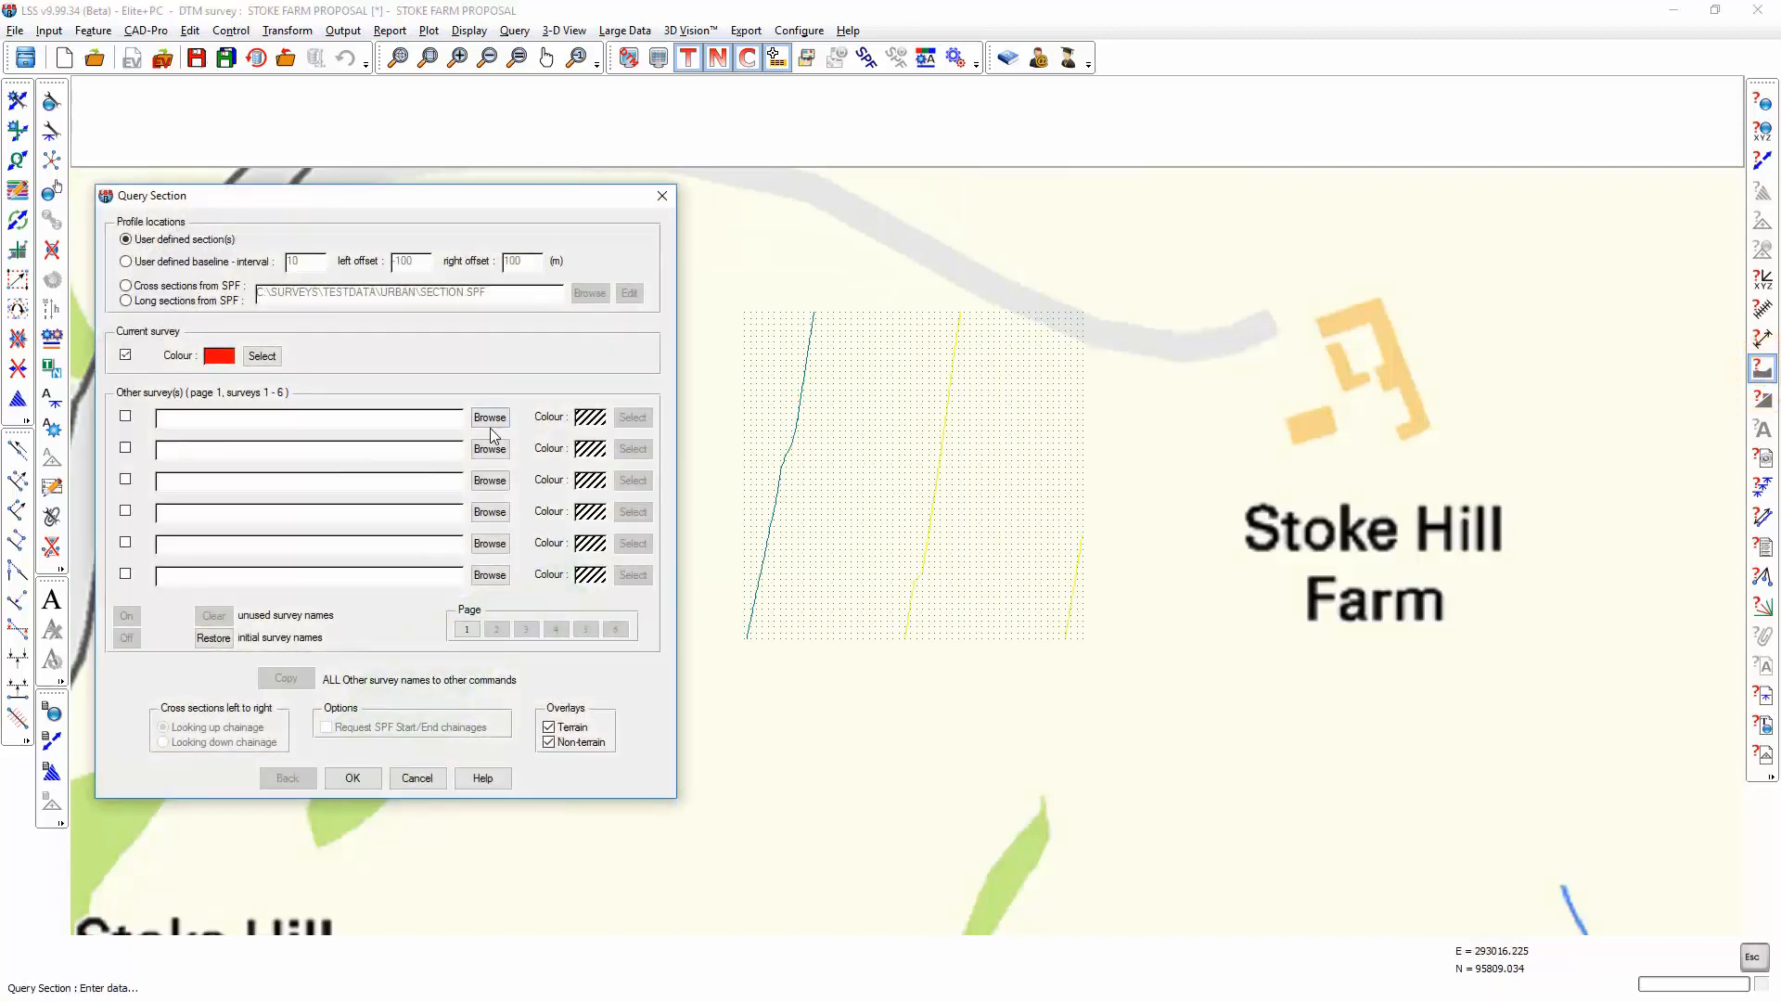
click(492, 417)
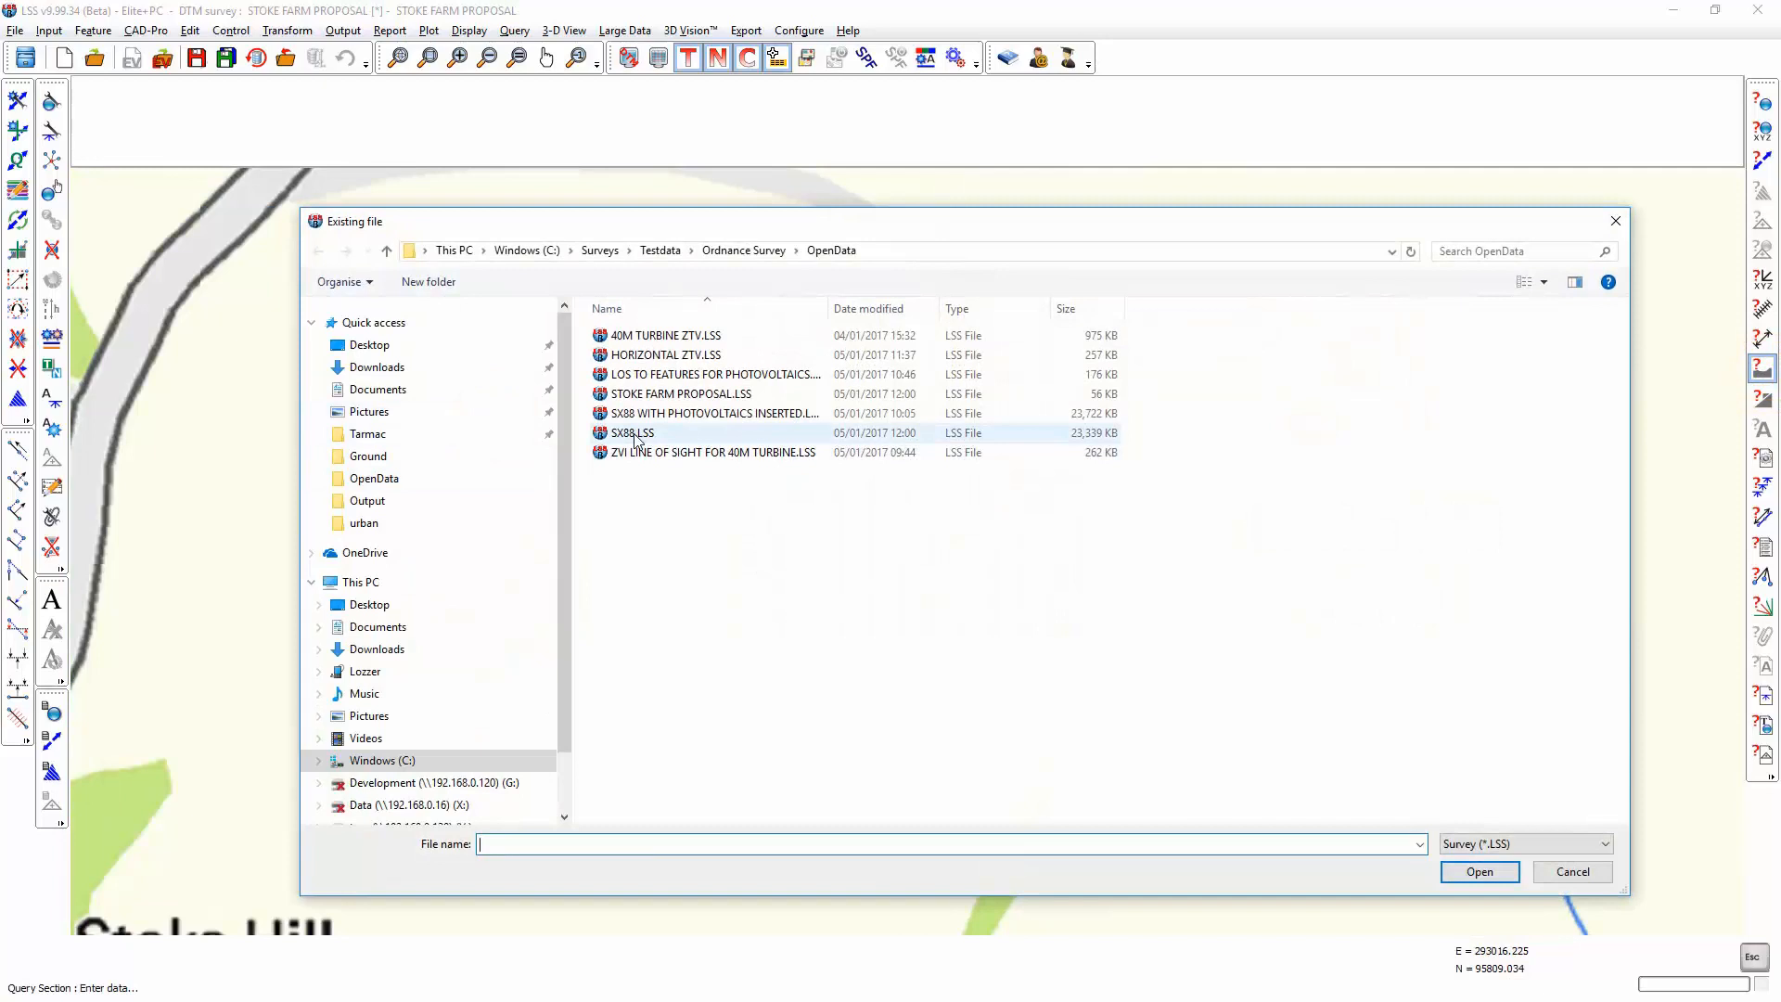
double_click(636, 436)
click(633, 418)
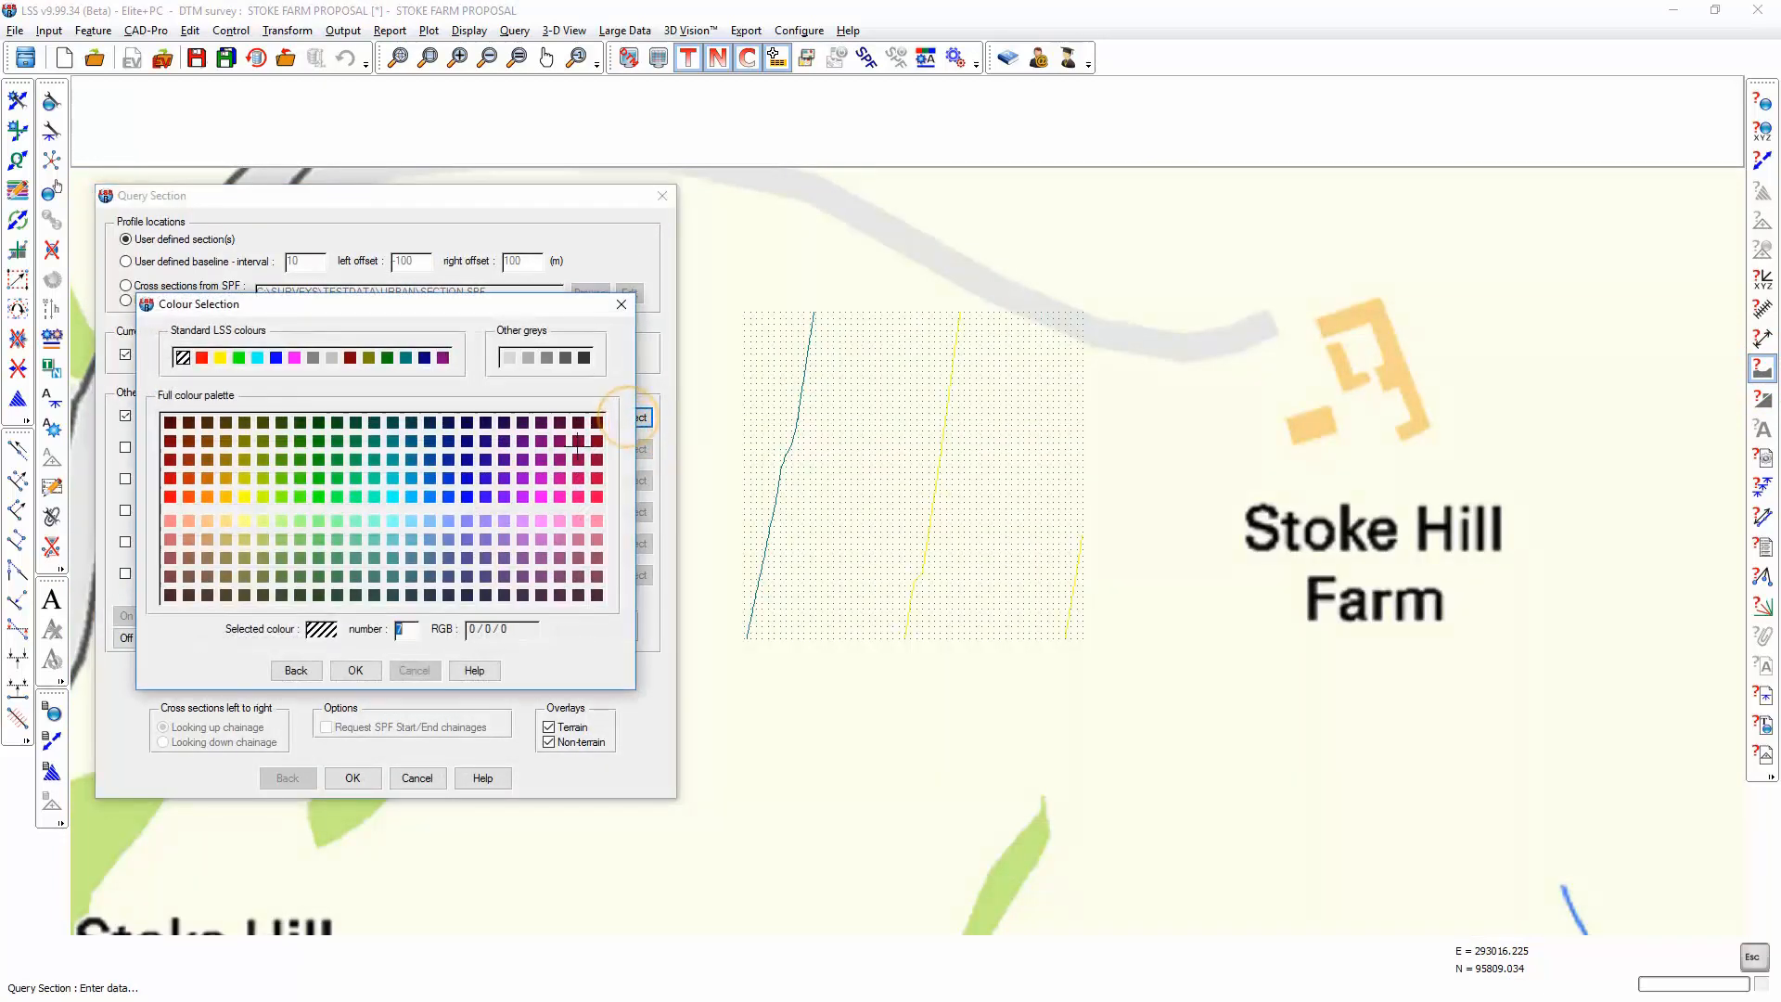
click(448, 458)
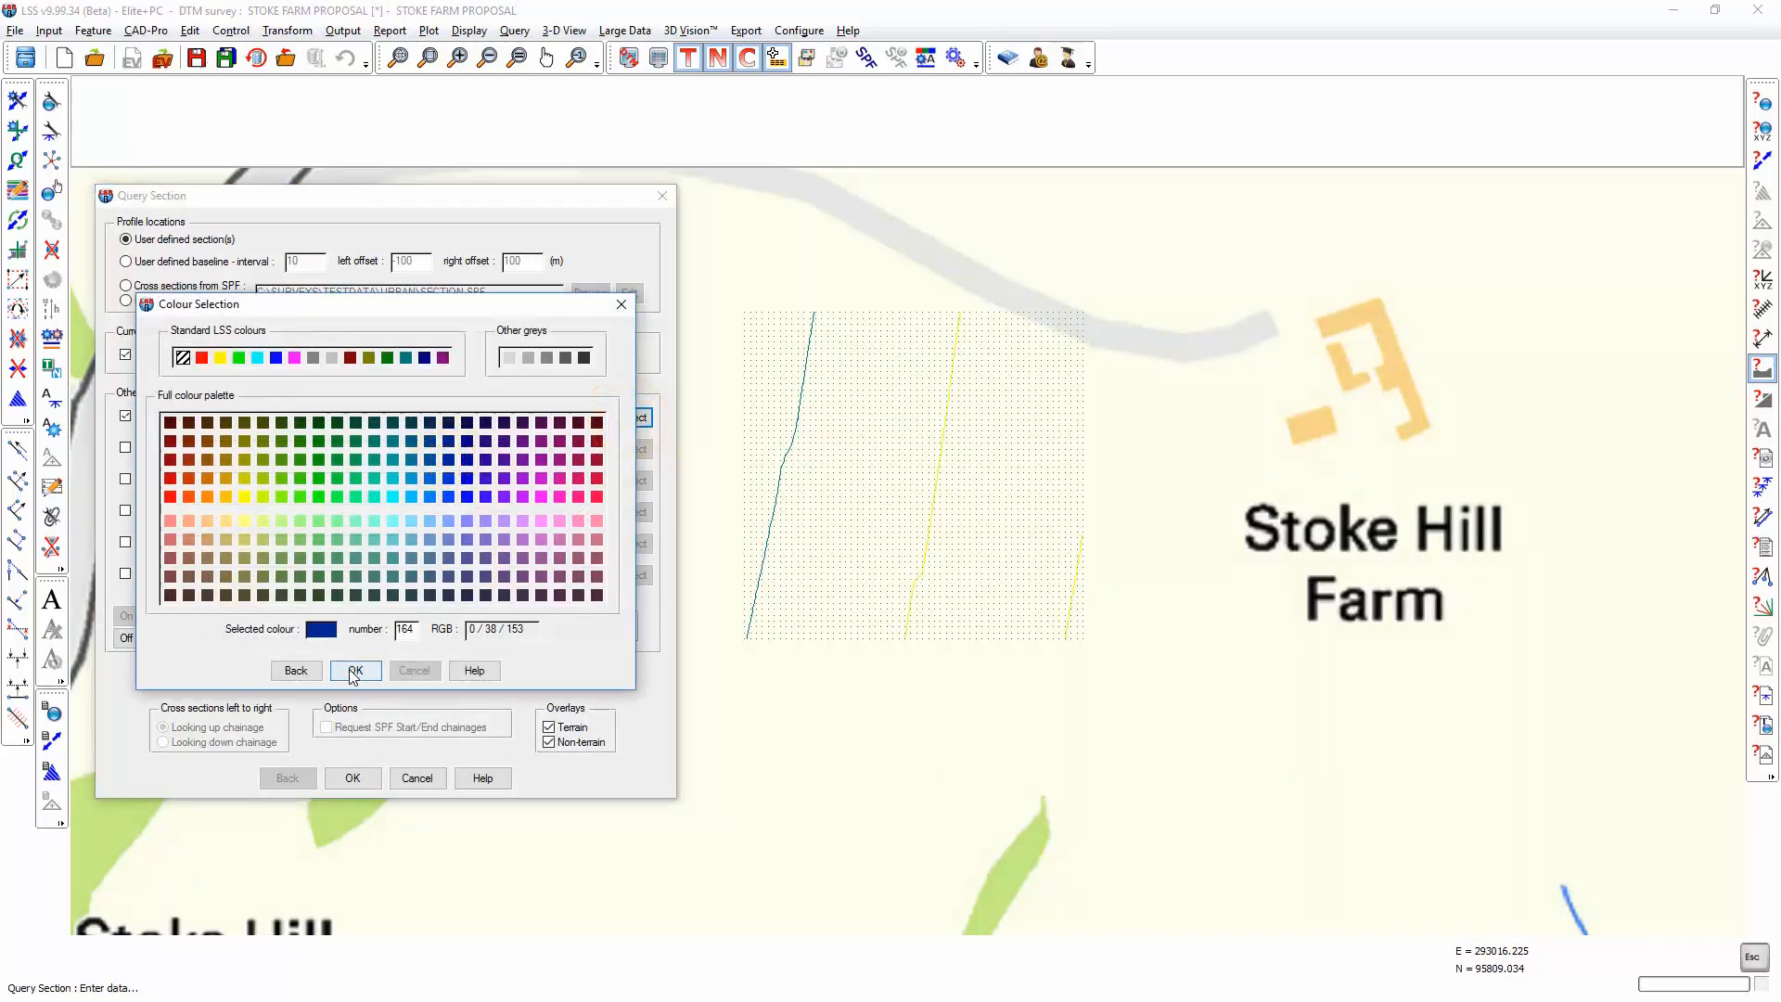
click(355, 669)
Step: Query a section about 150 m long diagonally across the grid, from just north of it to just south-east
click(353, 777)
click(791, 271)
click(1019, 658)
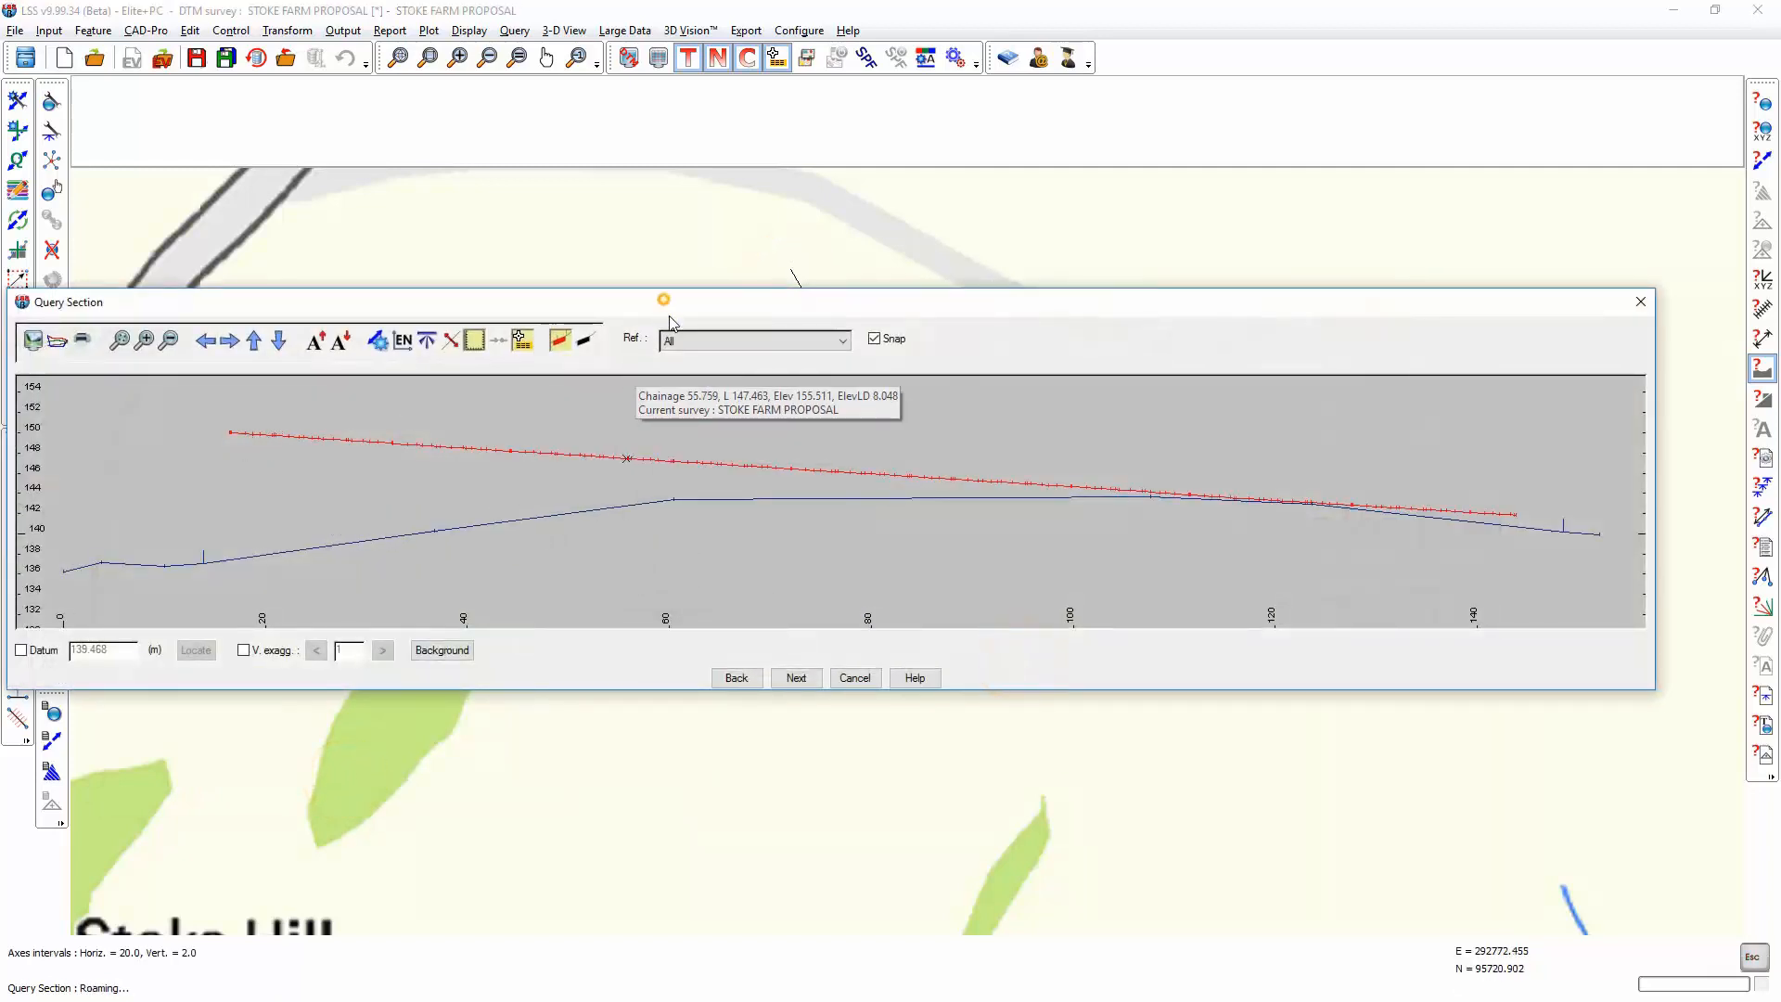
drag(663, 301, 696, 515)
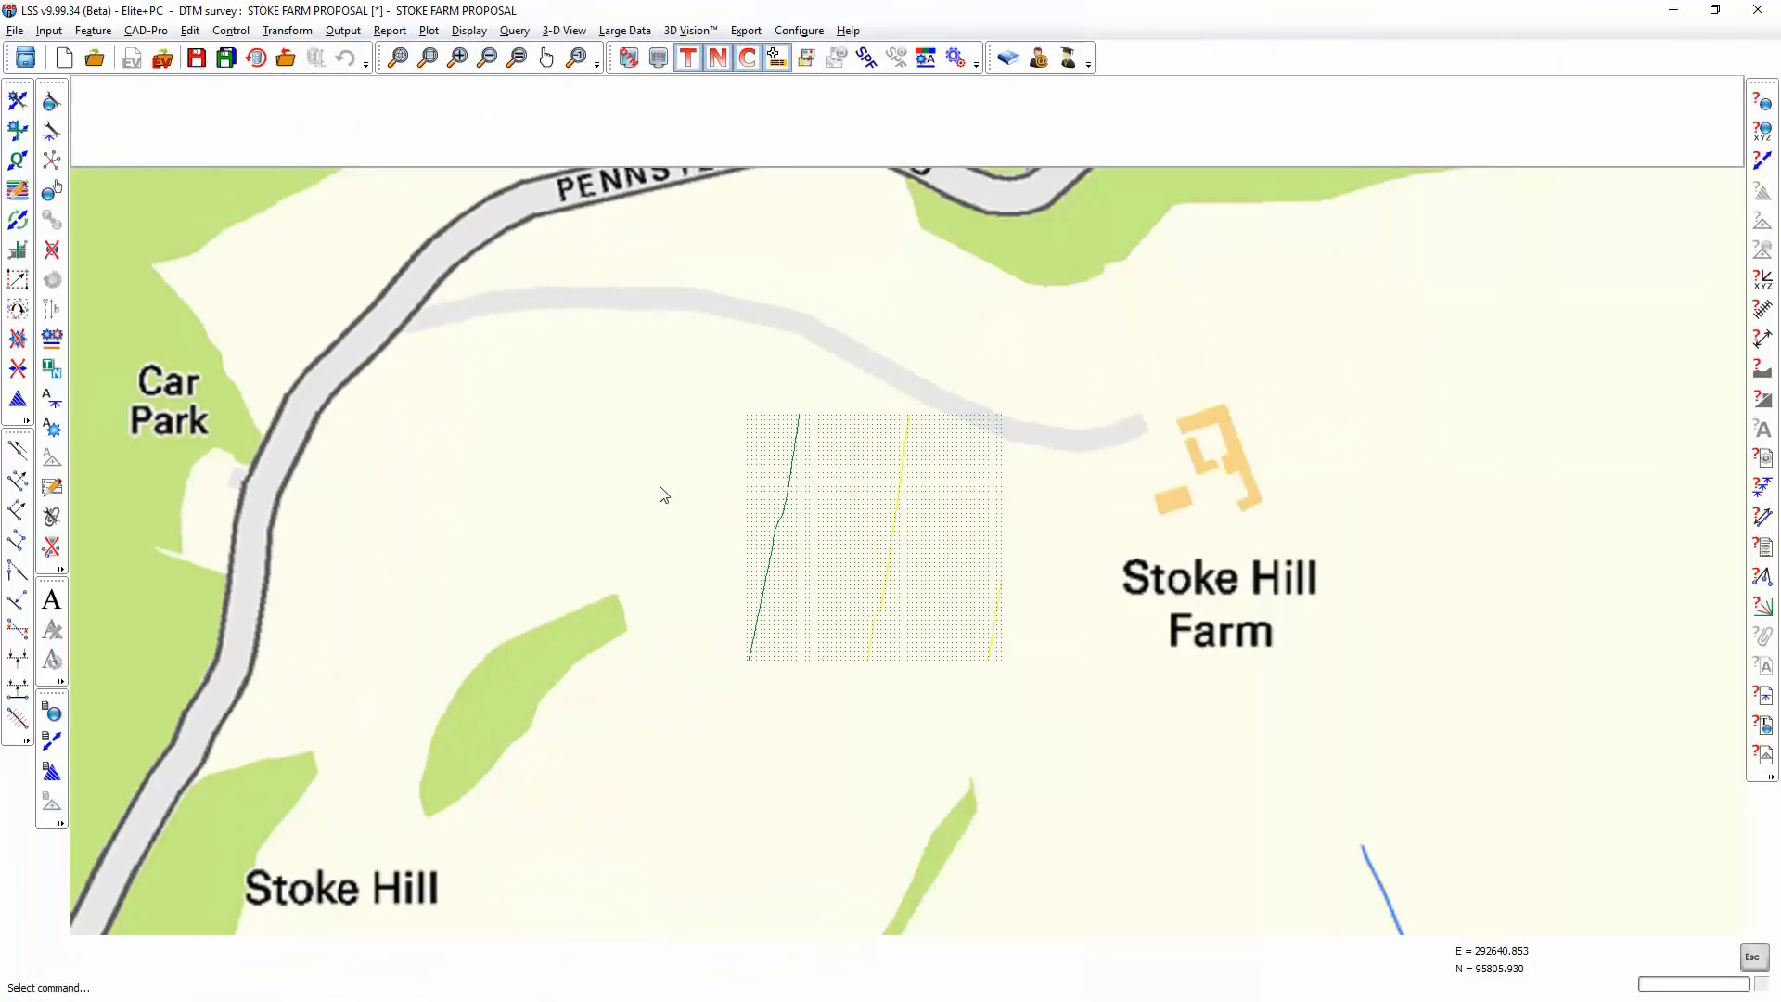
Step: Output level differences at observations against SX88.LSS for the entire survey, using current-survey points only, to the file "max height of development"
click(343, 31)
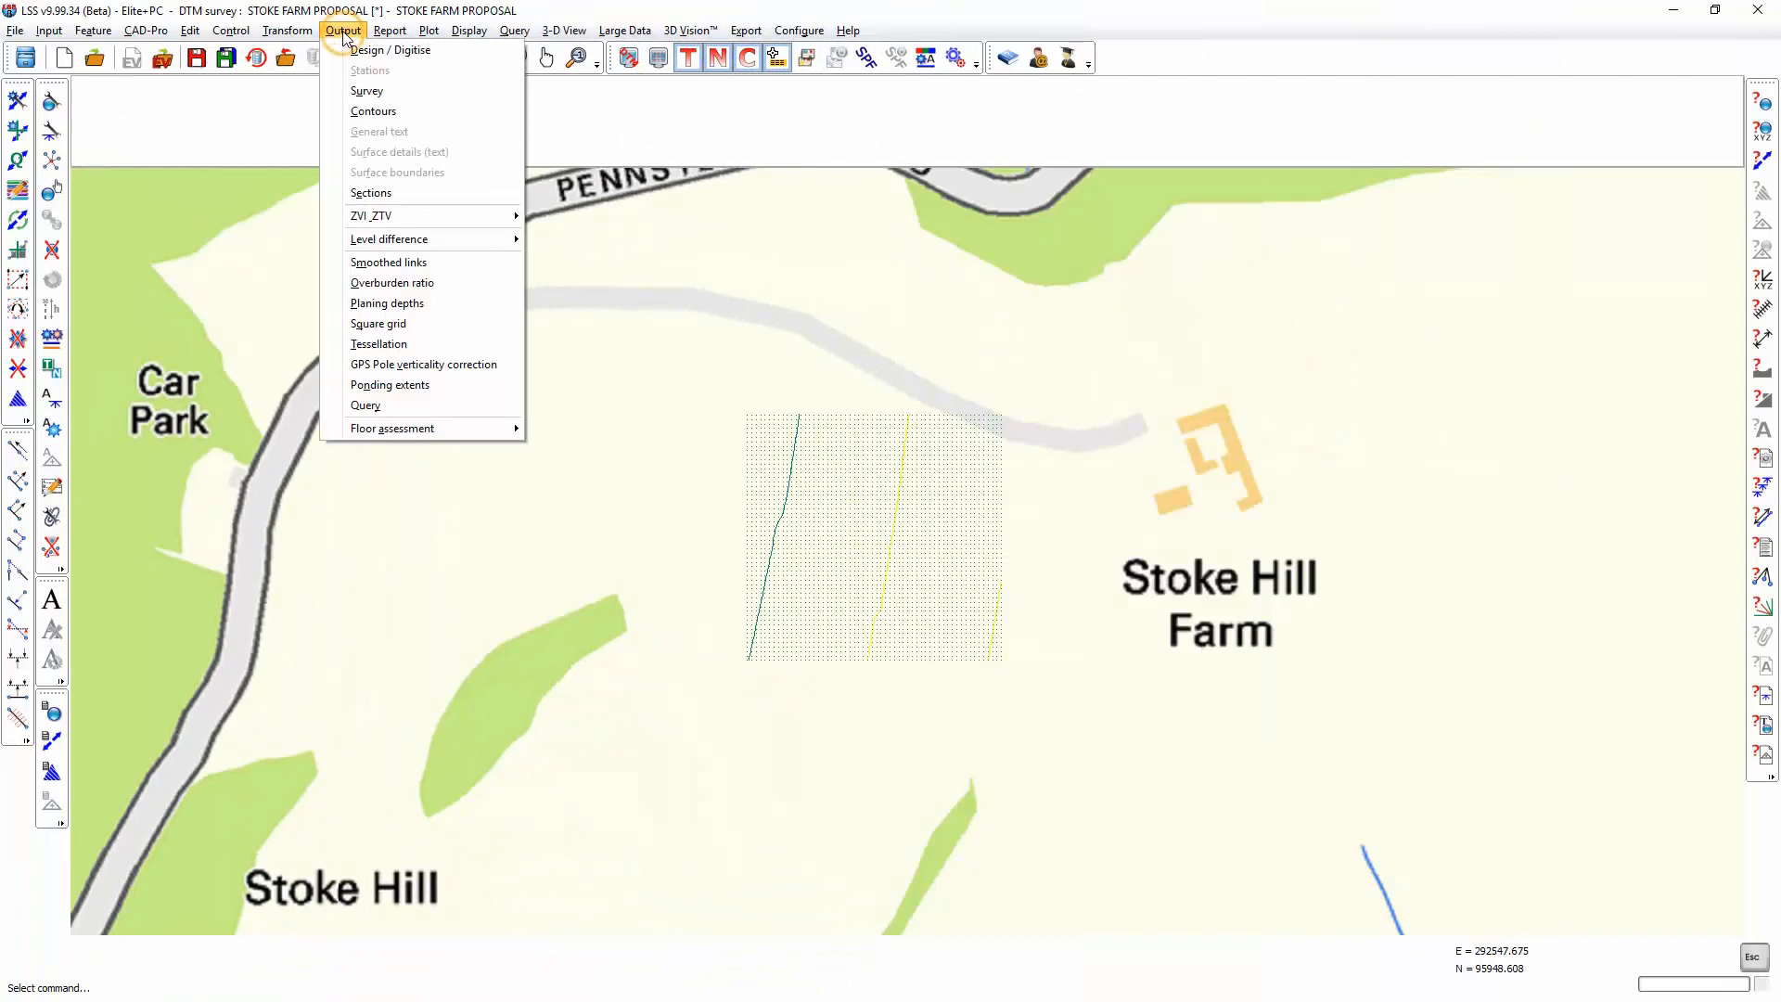
mouse_move(390, 243)
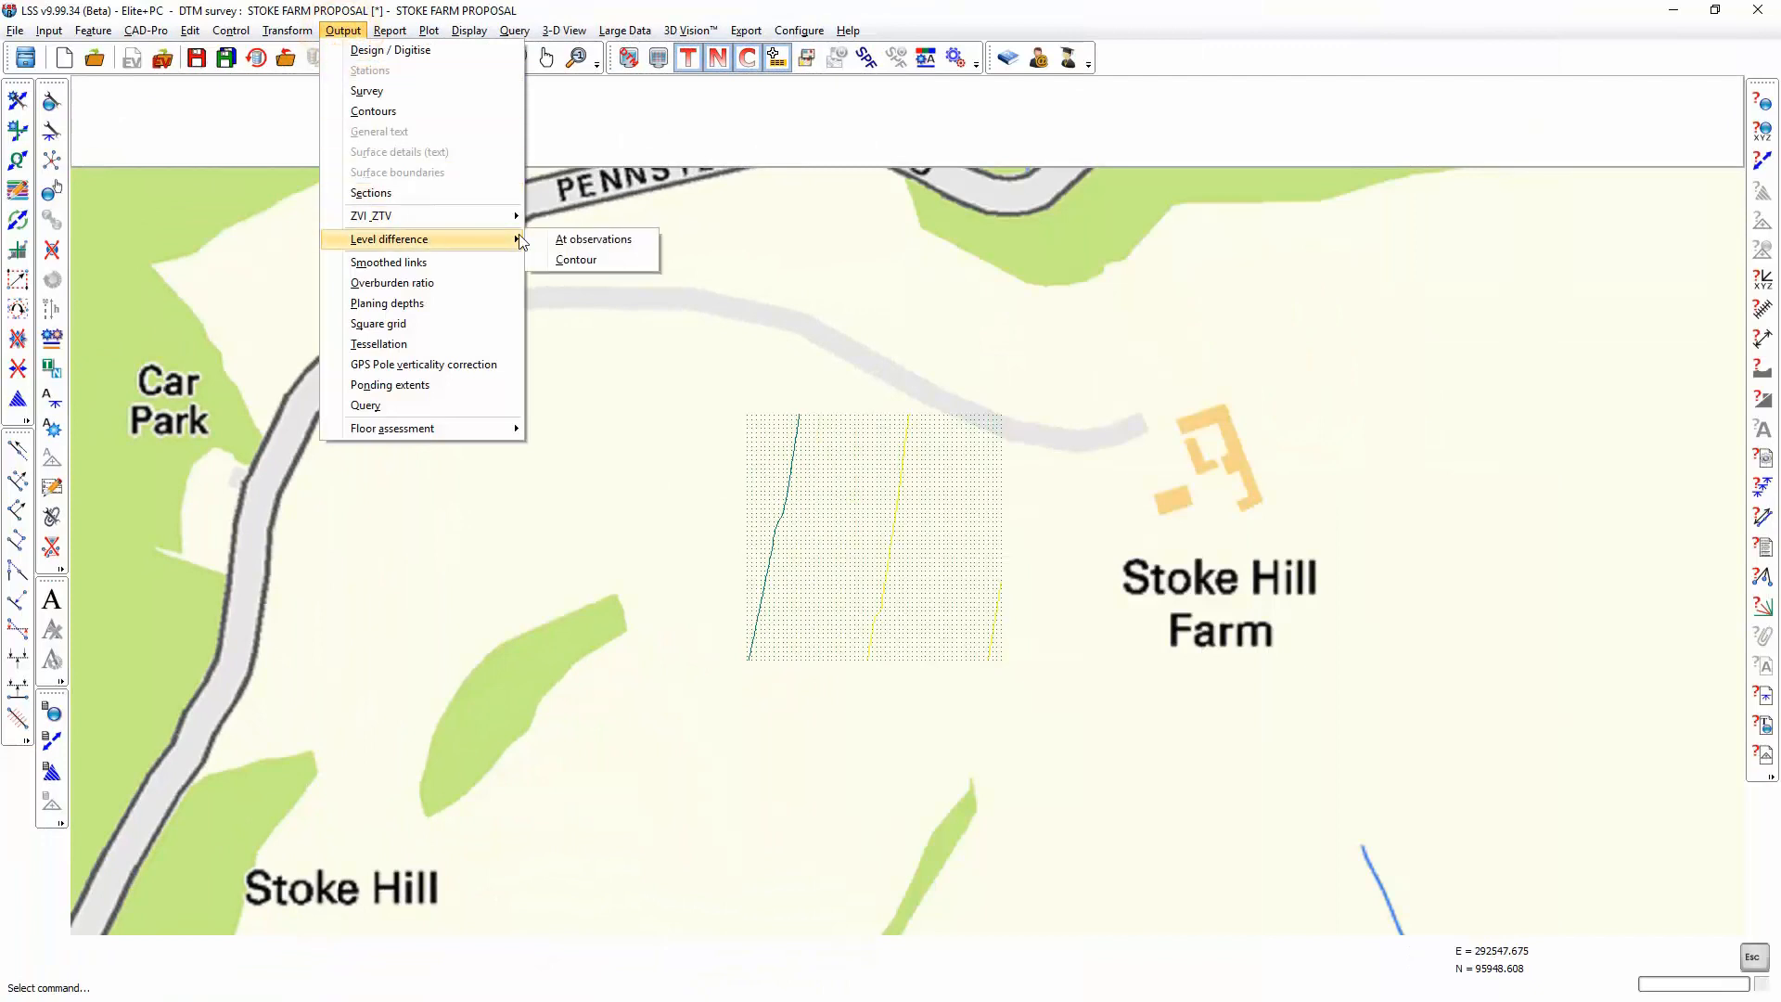
click(598, 239)
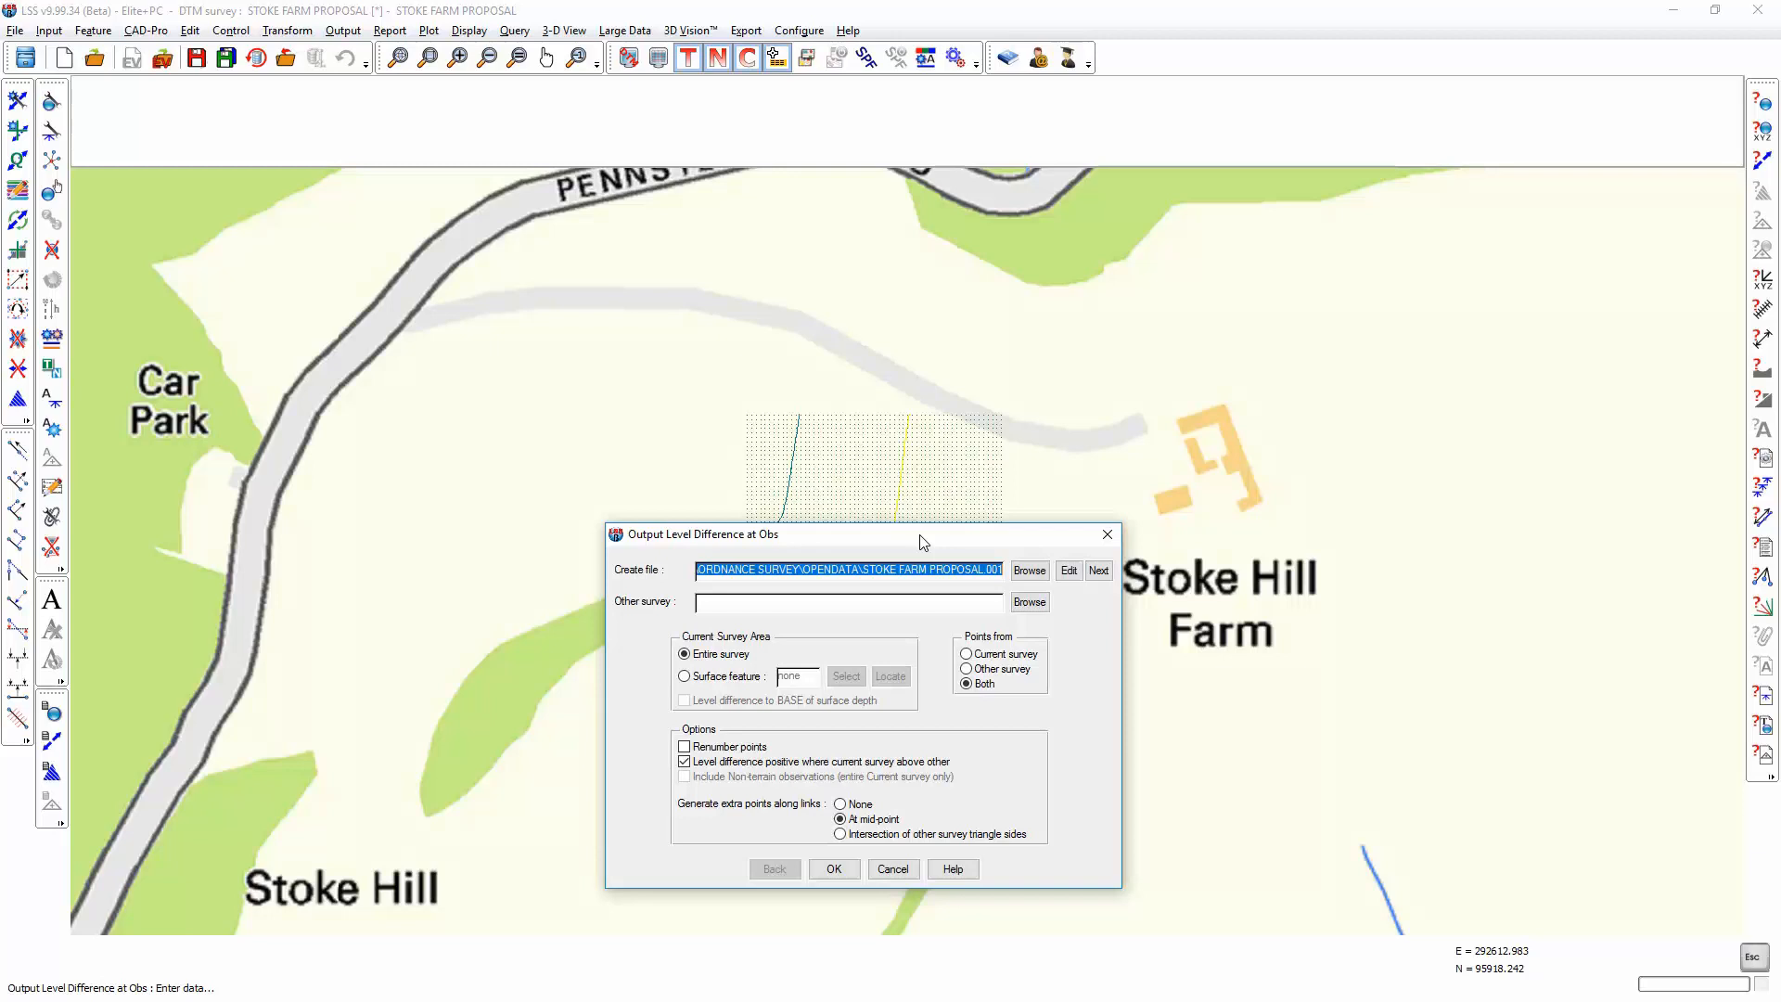
text(max height of development)
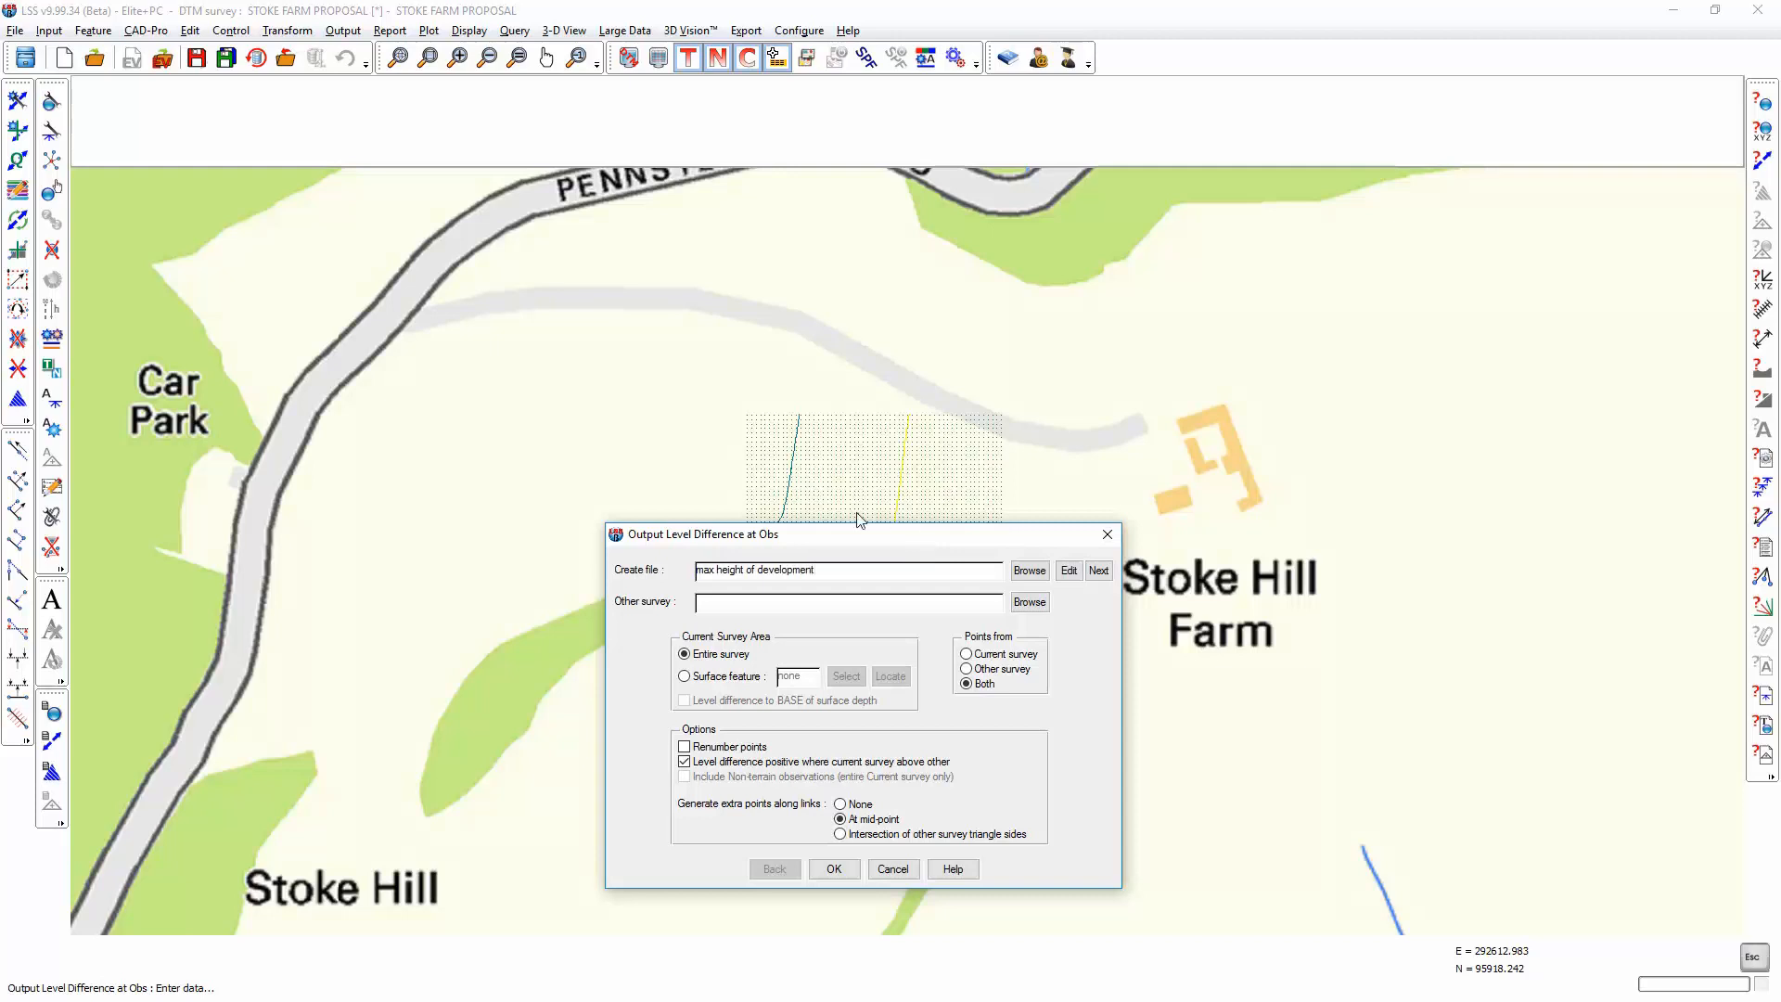
click(1027, 602)
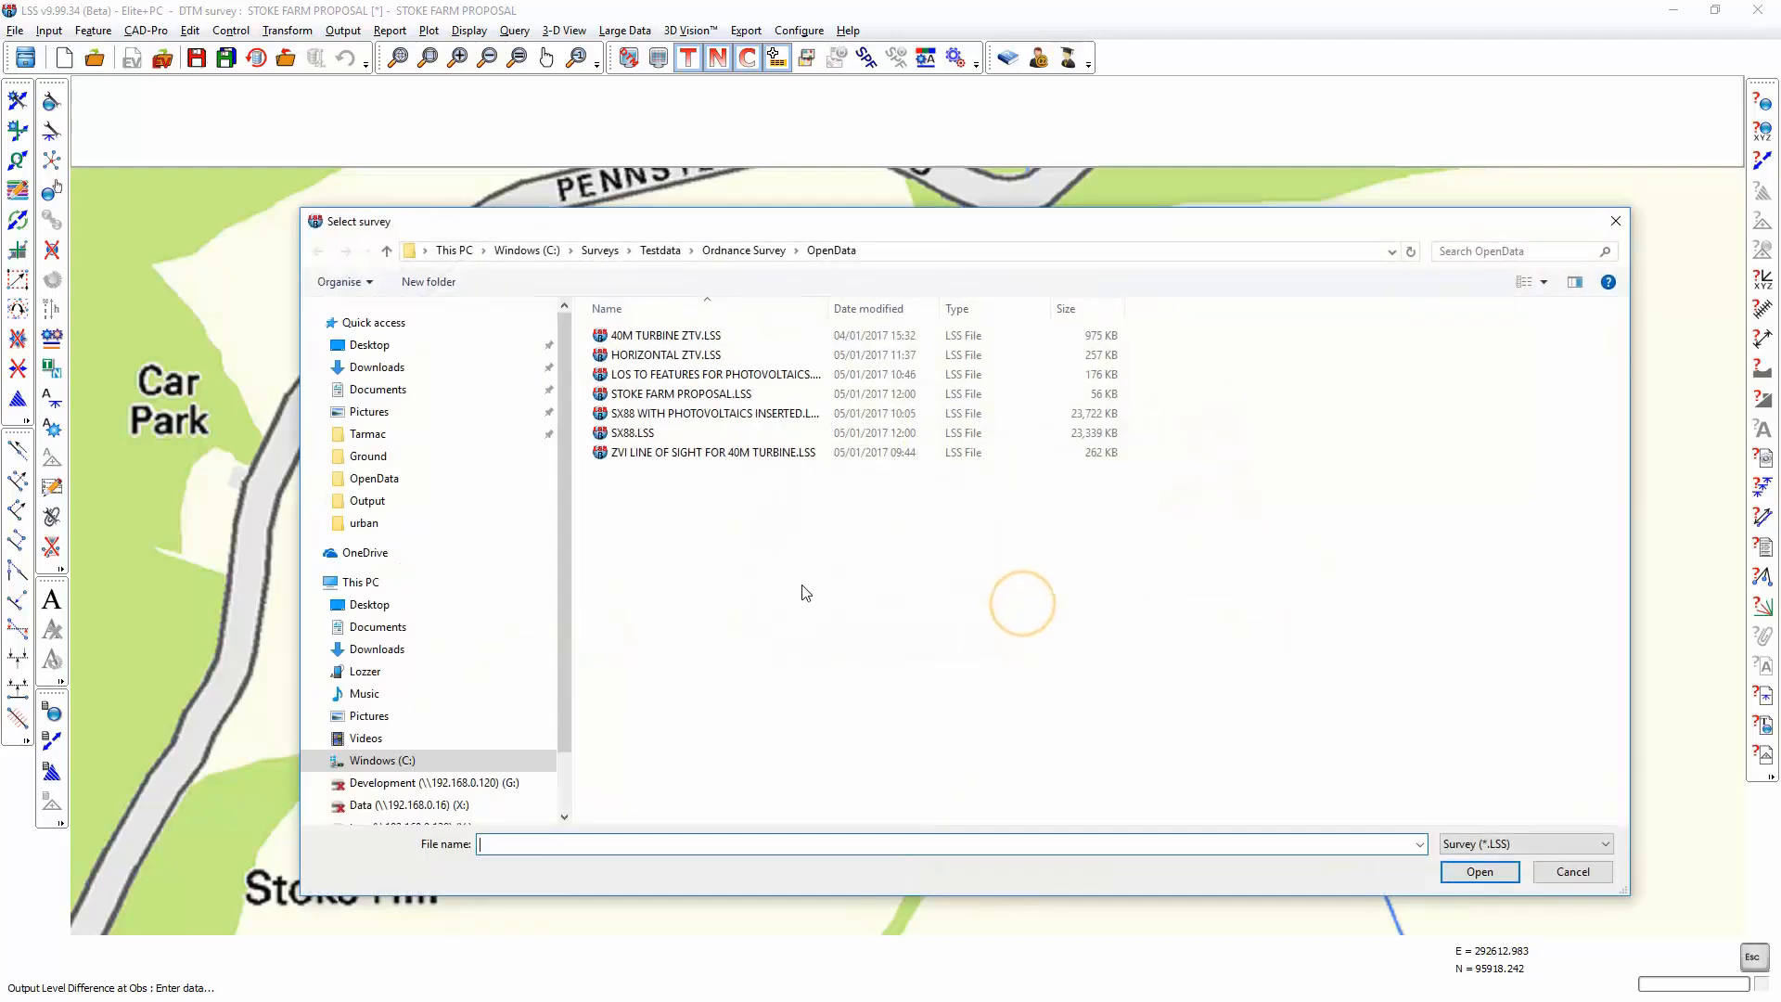
double_click(634, 434)
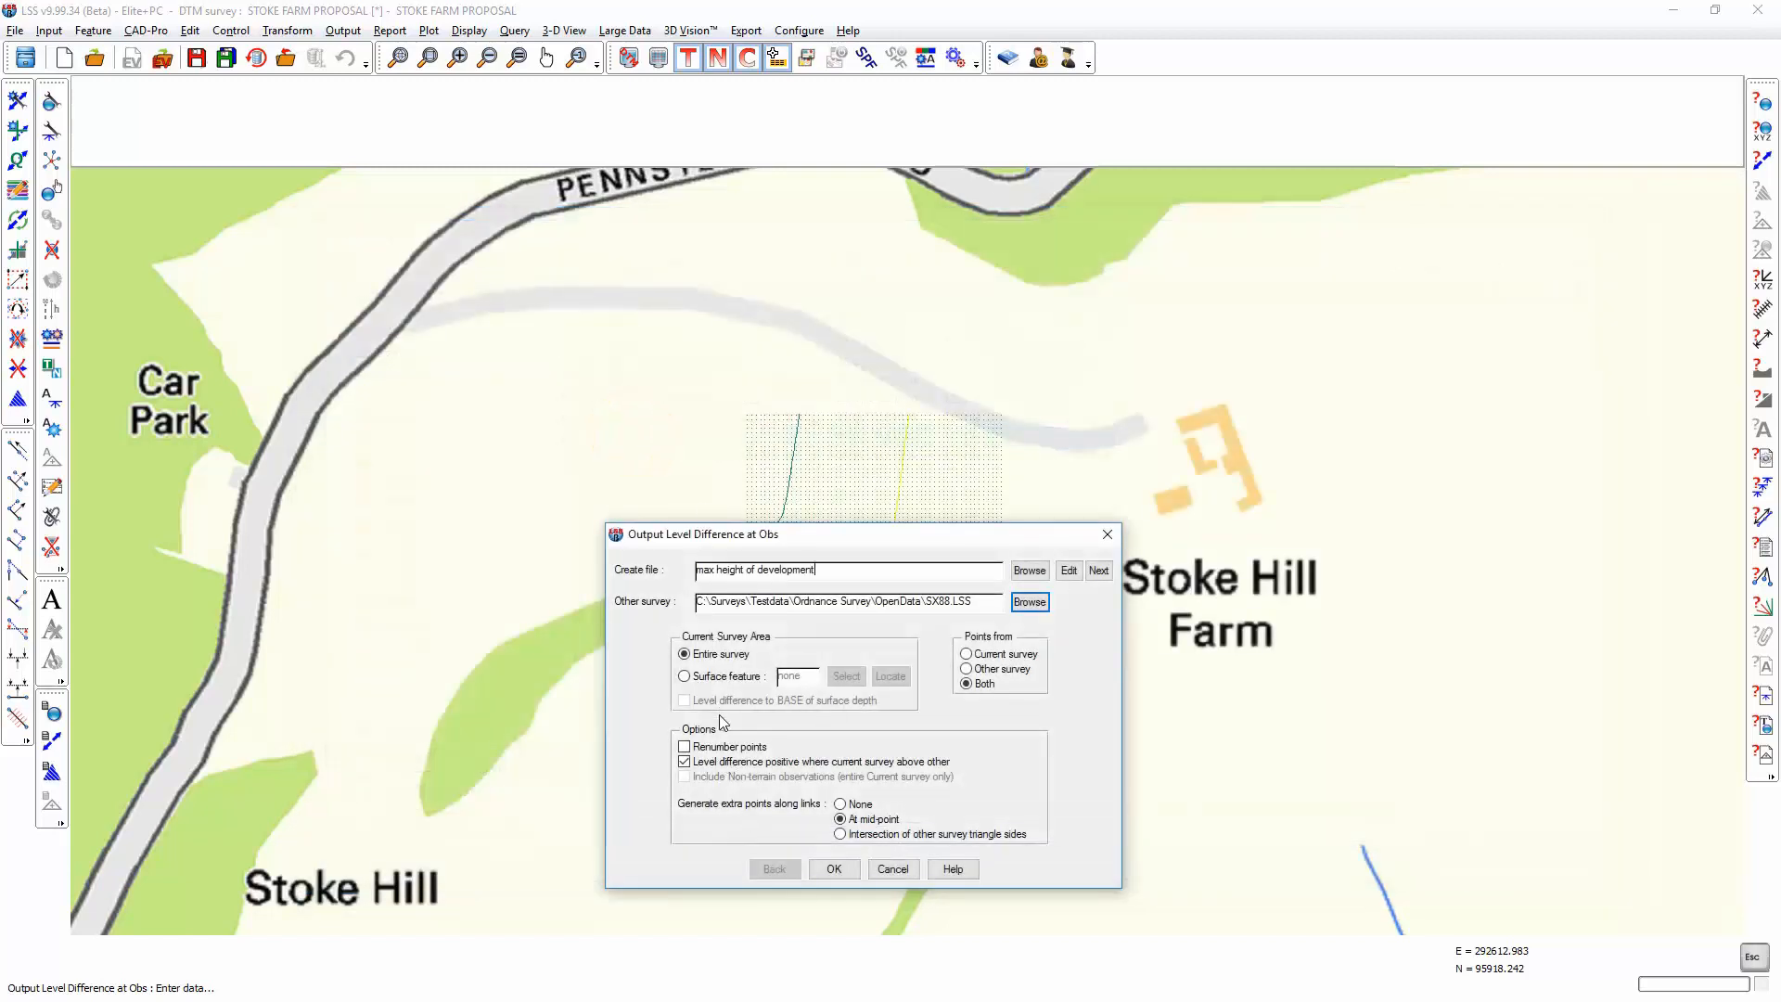
click(833, 869)
Step: Save the open survey, create the MAX HEIGHT OF DEVELOPMENT survey from the SX88 prototype and load the level differences into it
click(833, 776)
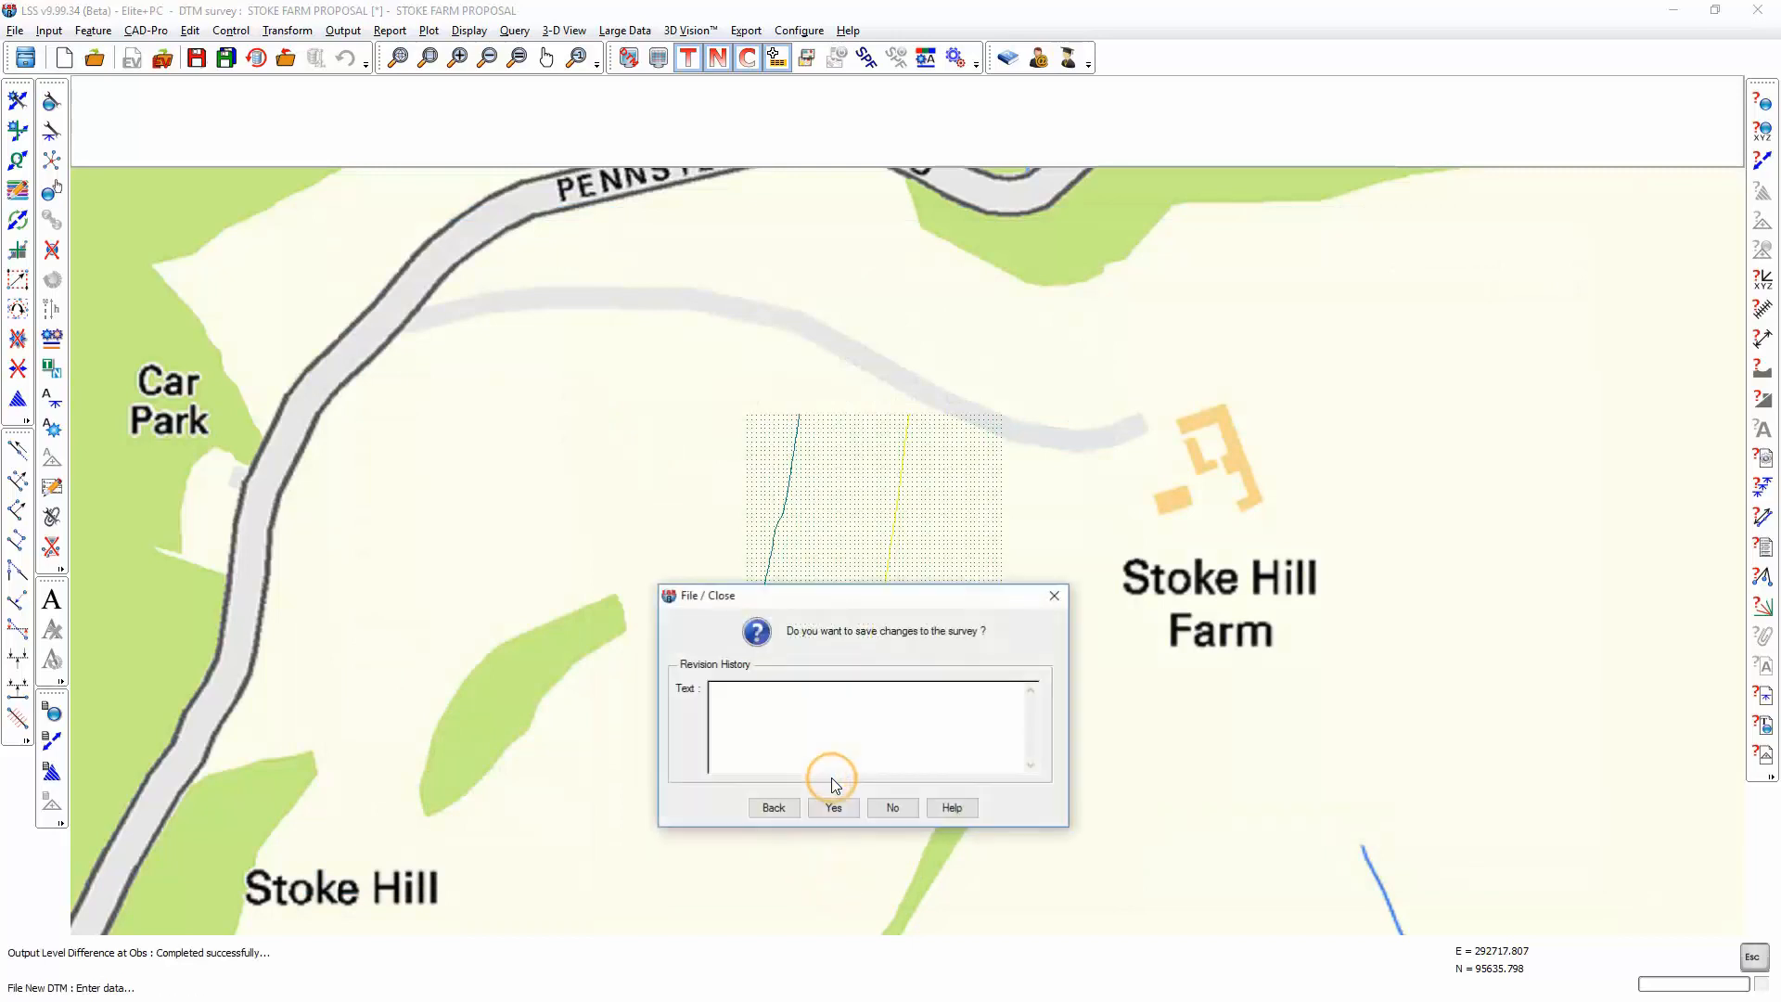
click(834, 808)
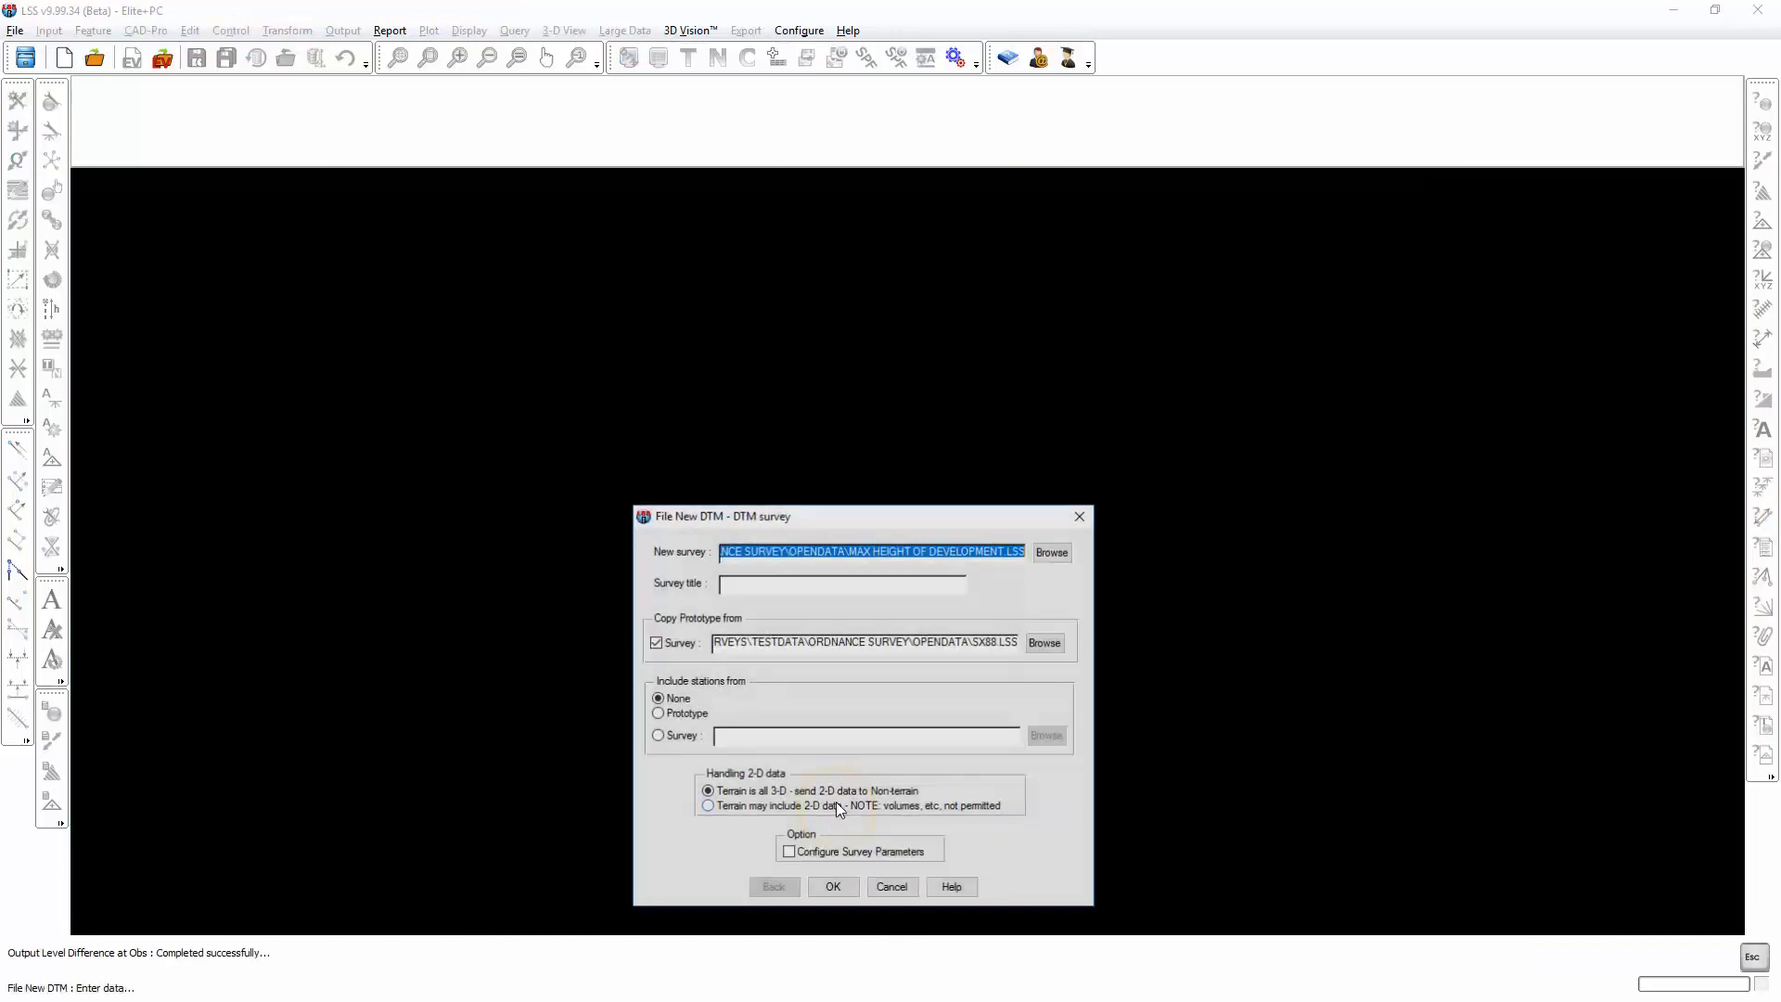
click(835, 884)
click(831, 923)
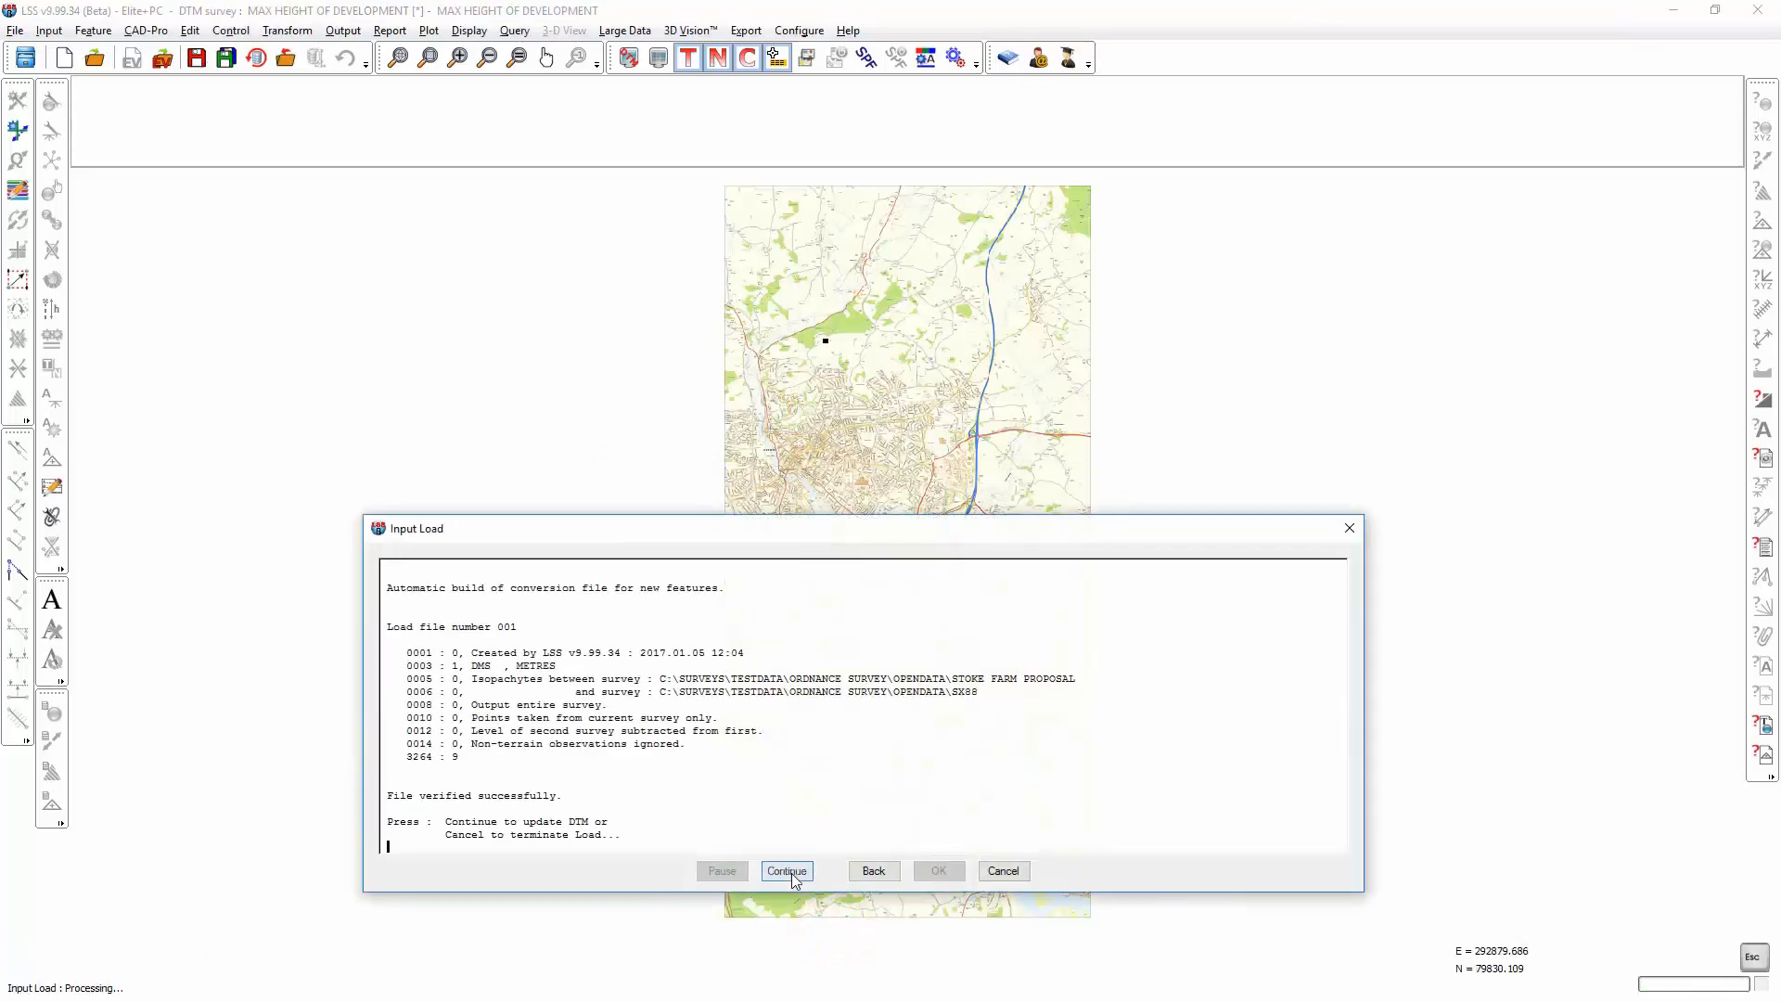
click(935, 871)
Step: Show colour height bands on the level-difference grid near Stoke Hill Farm, using equal bands that cover the current survey's height range
click(428, 58)
drag(812, 334, 825, 349)
scroll(938, 477, up, 5)
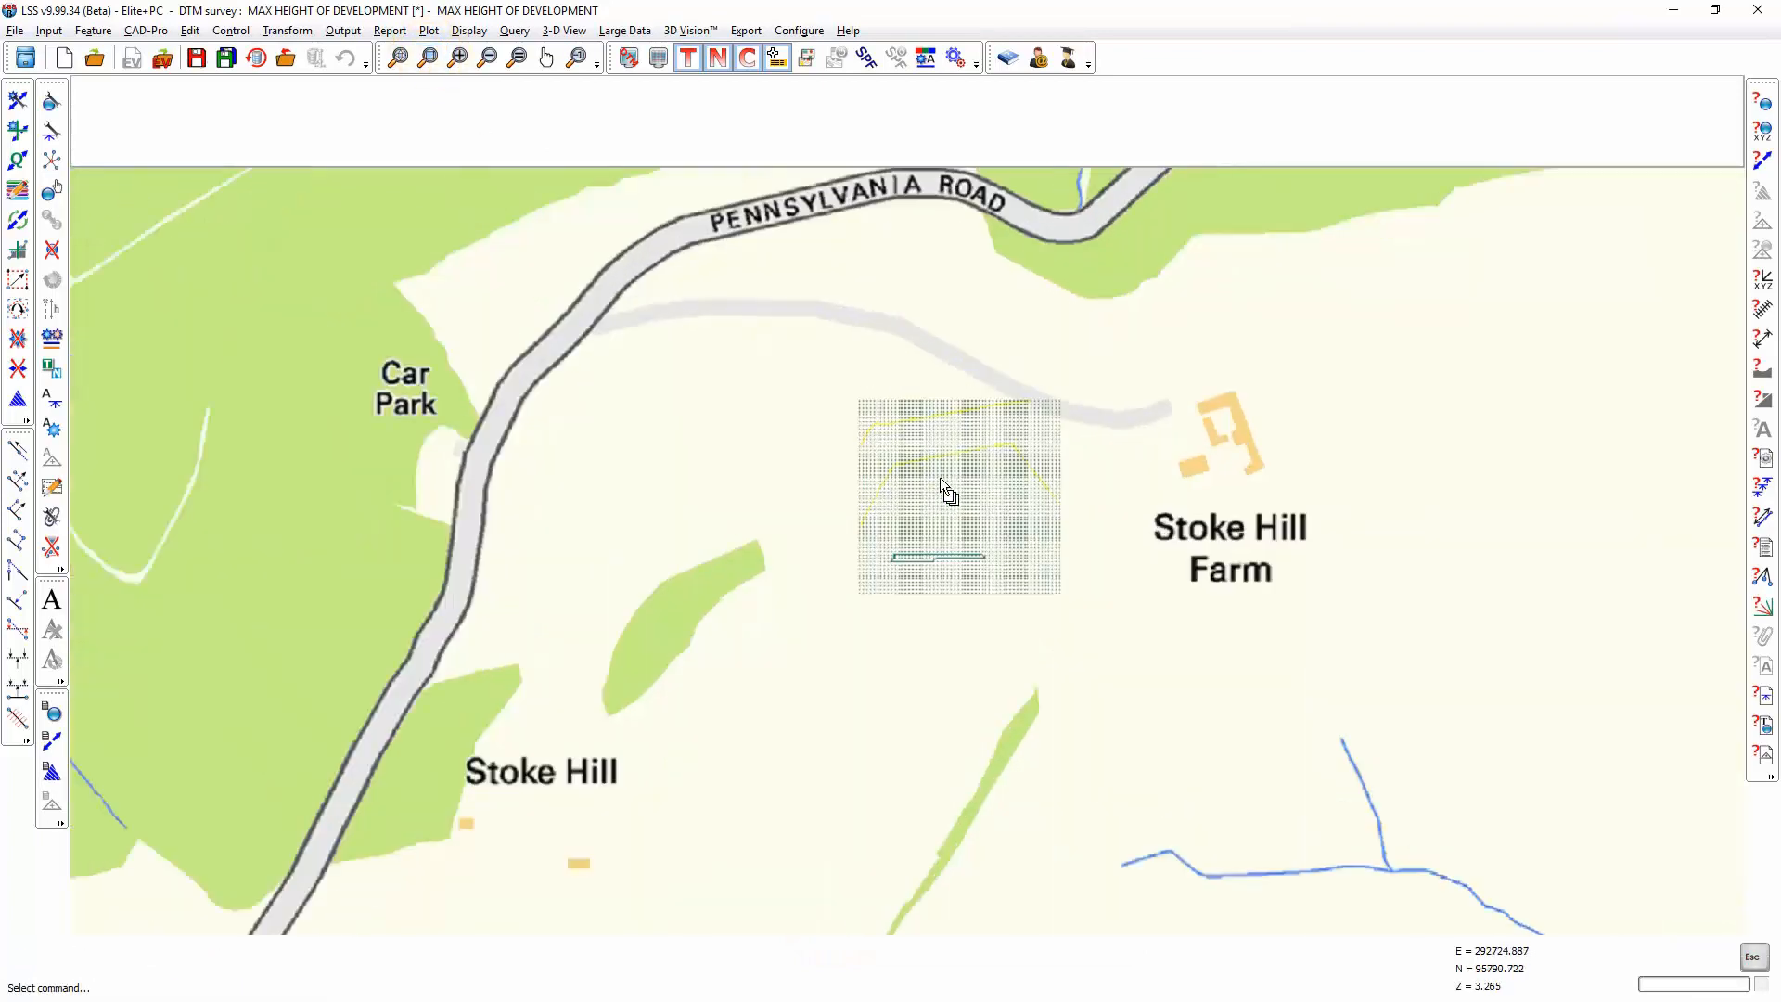
middle_drag(1028, 513, 913, 501)
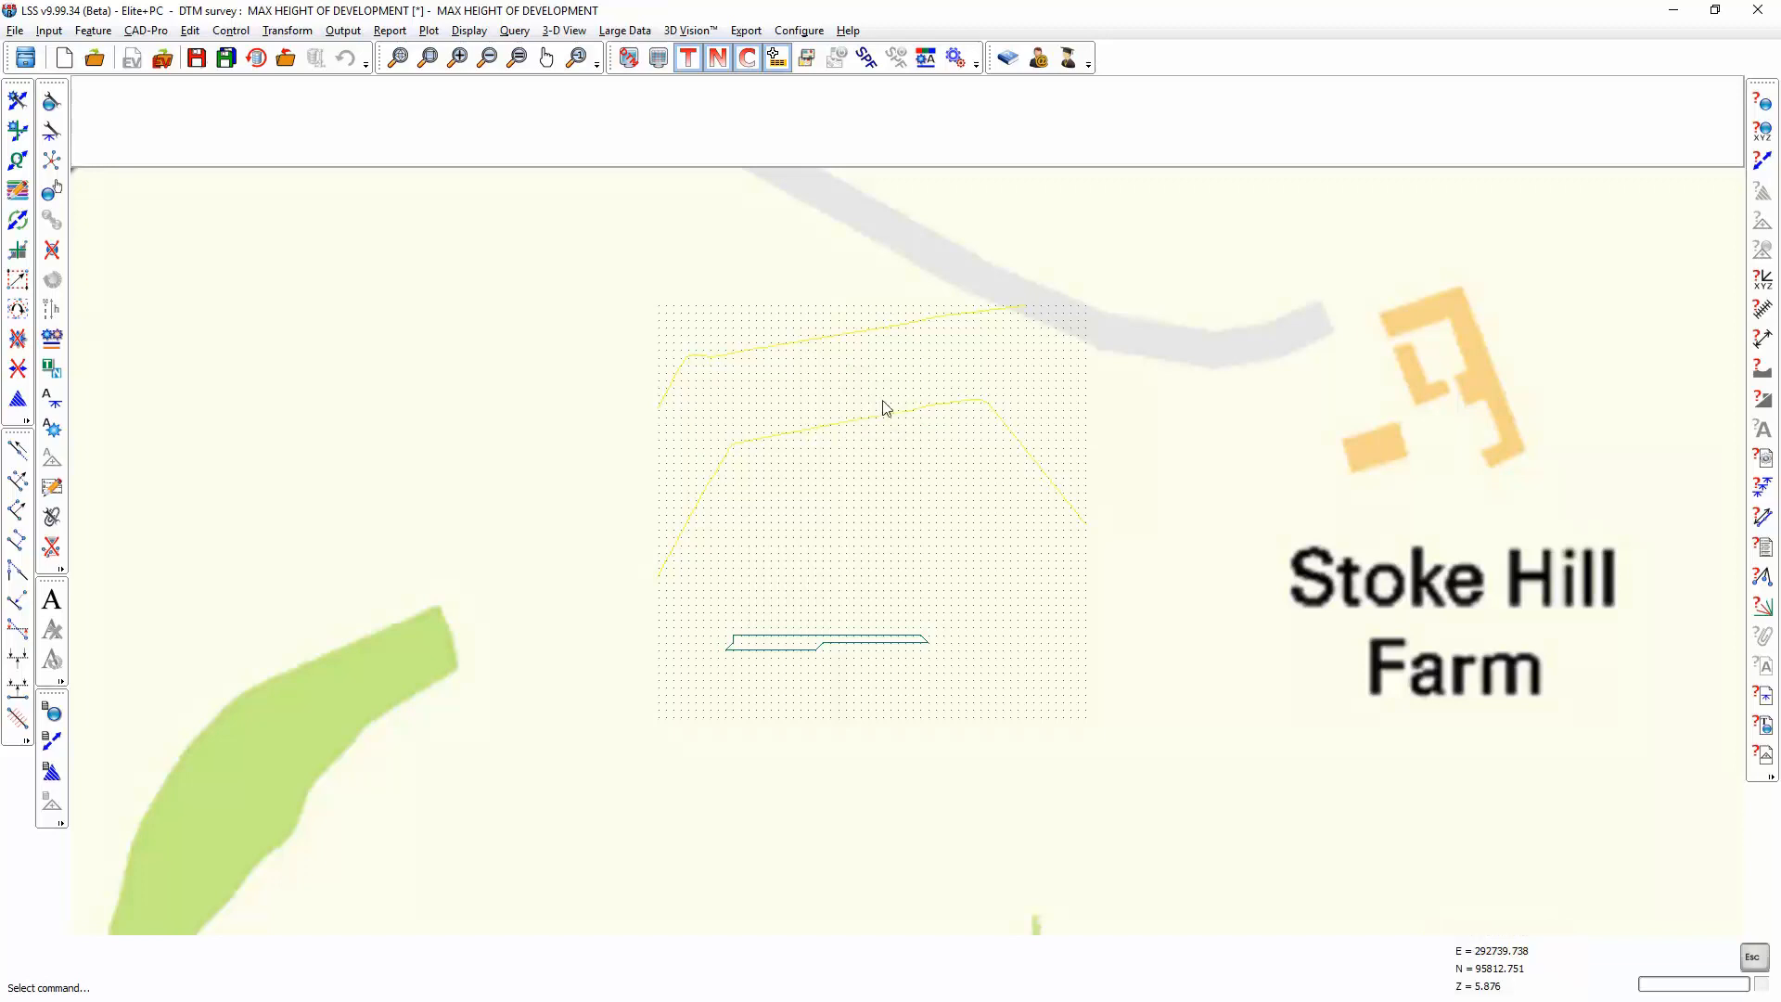
click(628, 58)
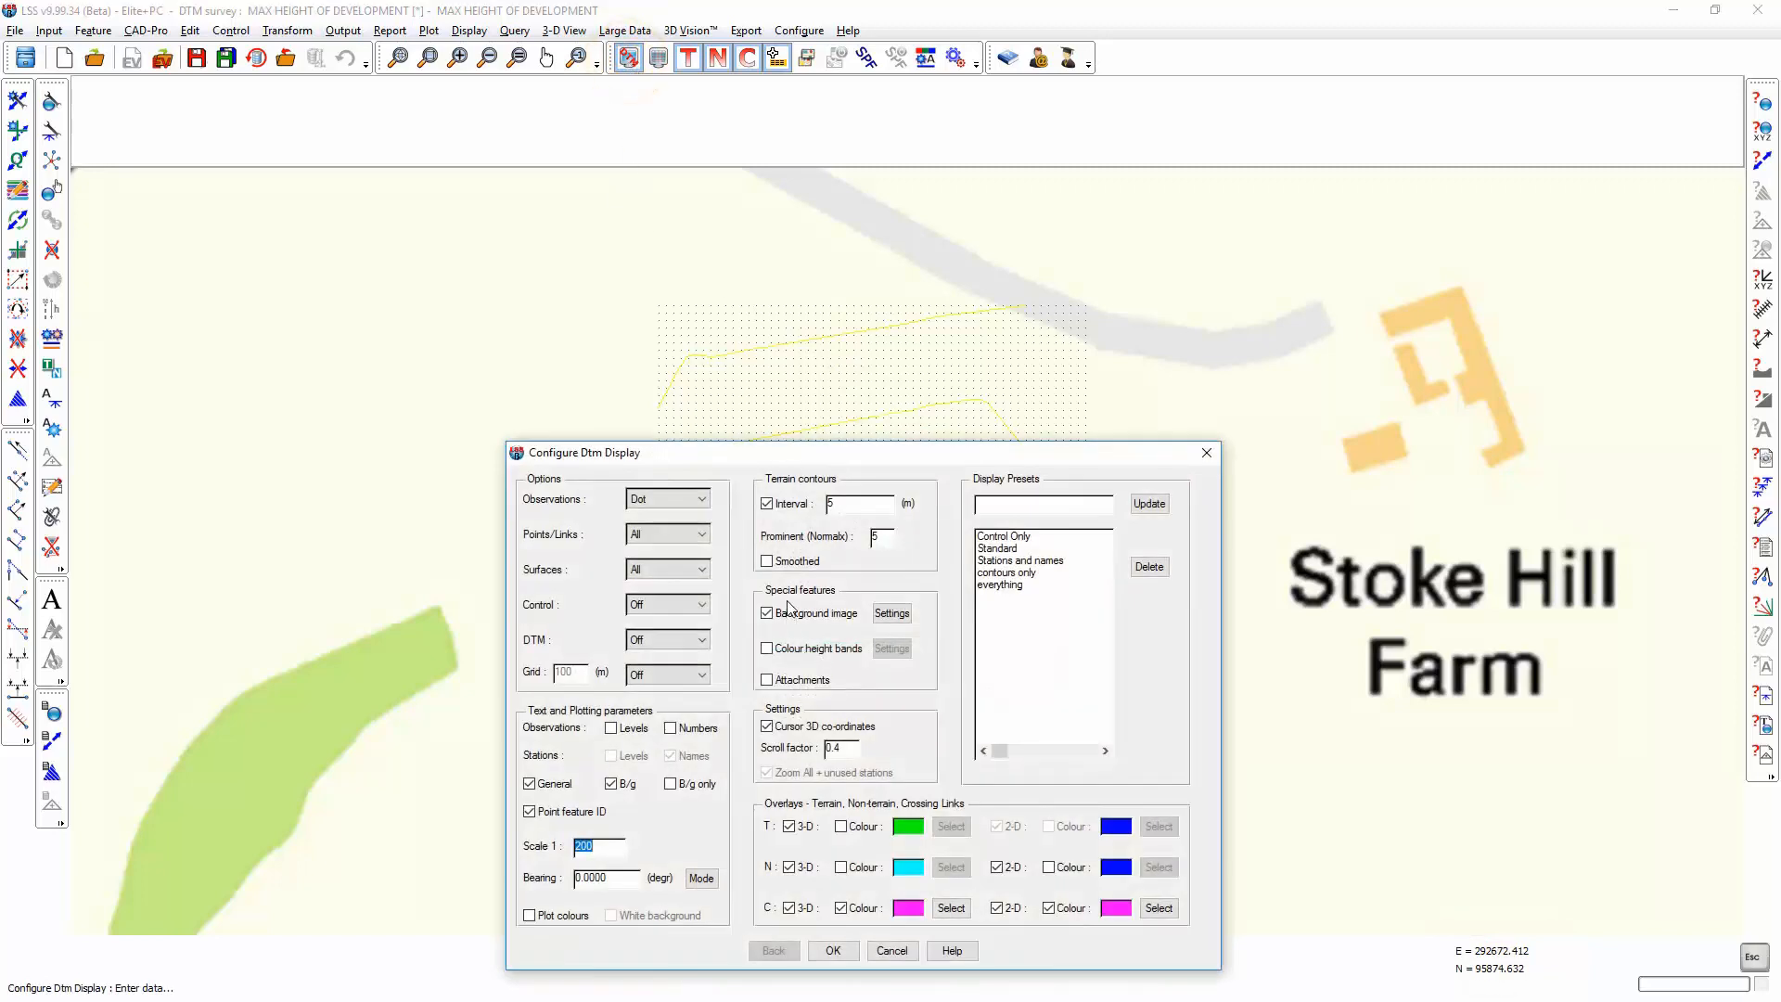
click(793, 648)
click(892, 648)
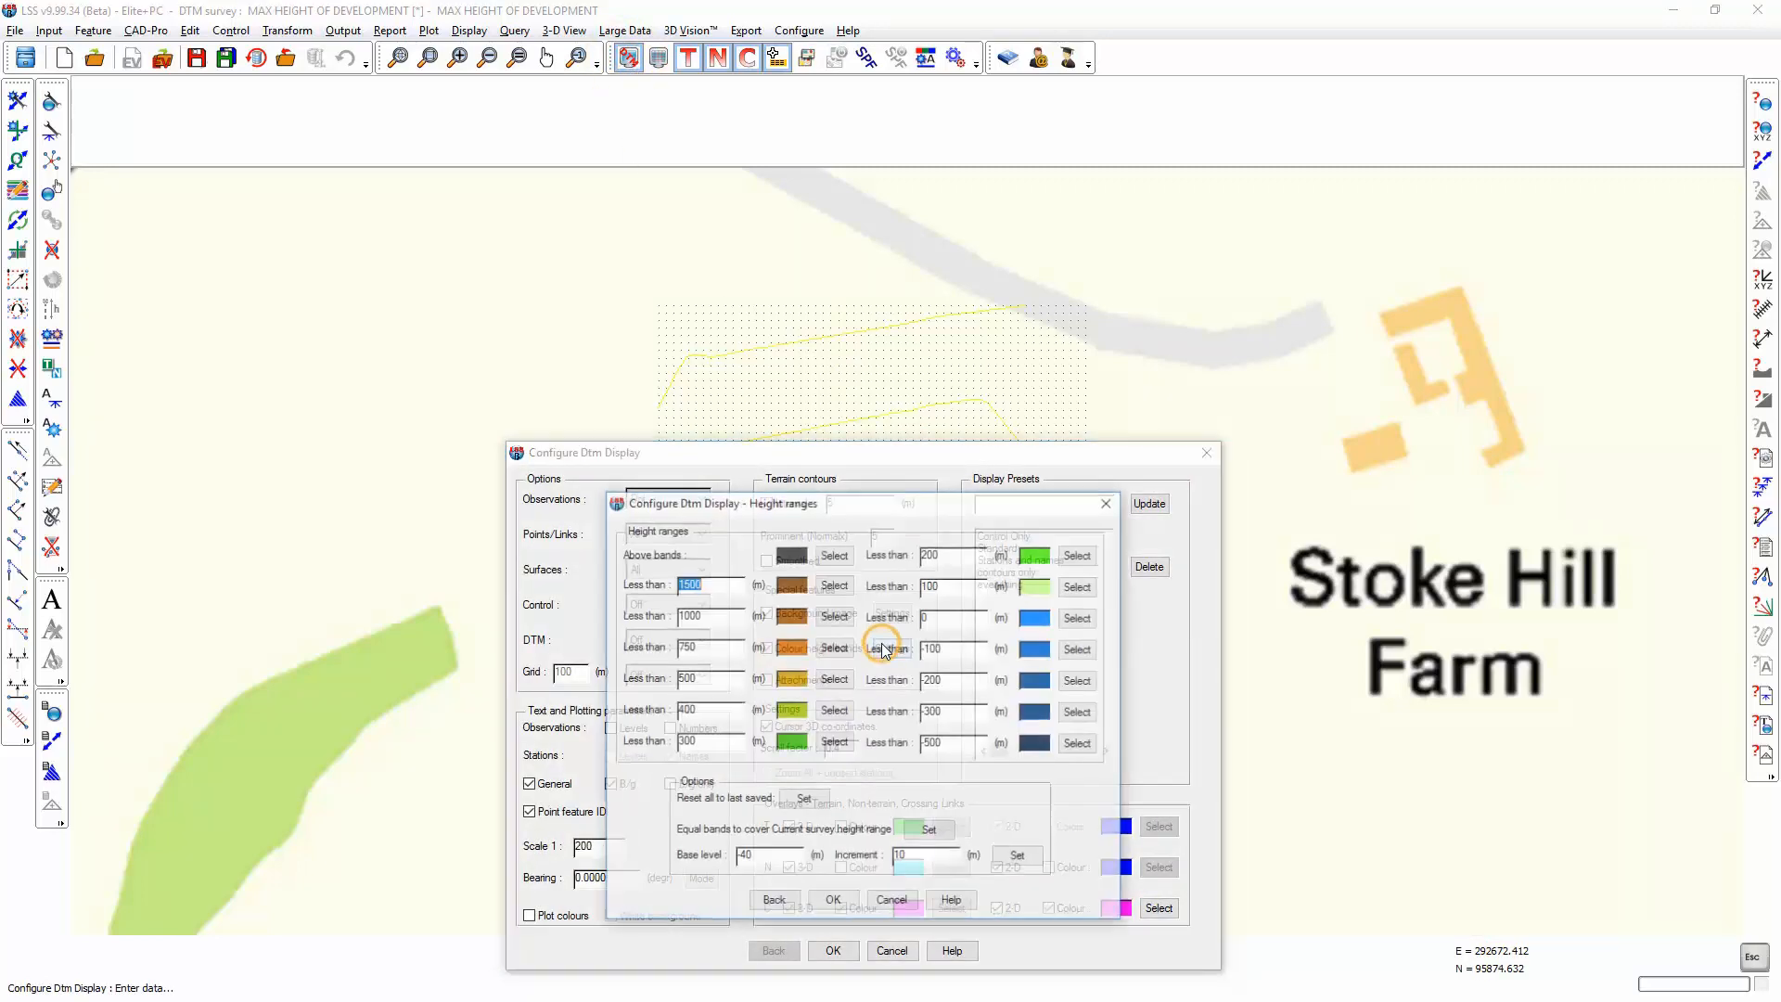
click(929, 831)
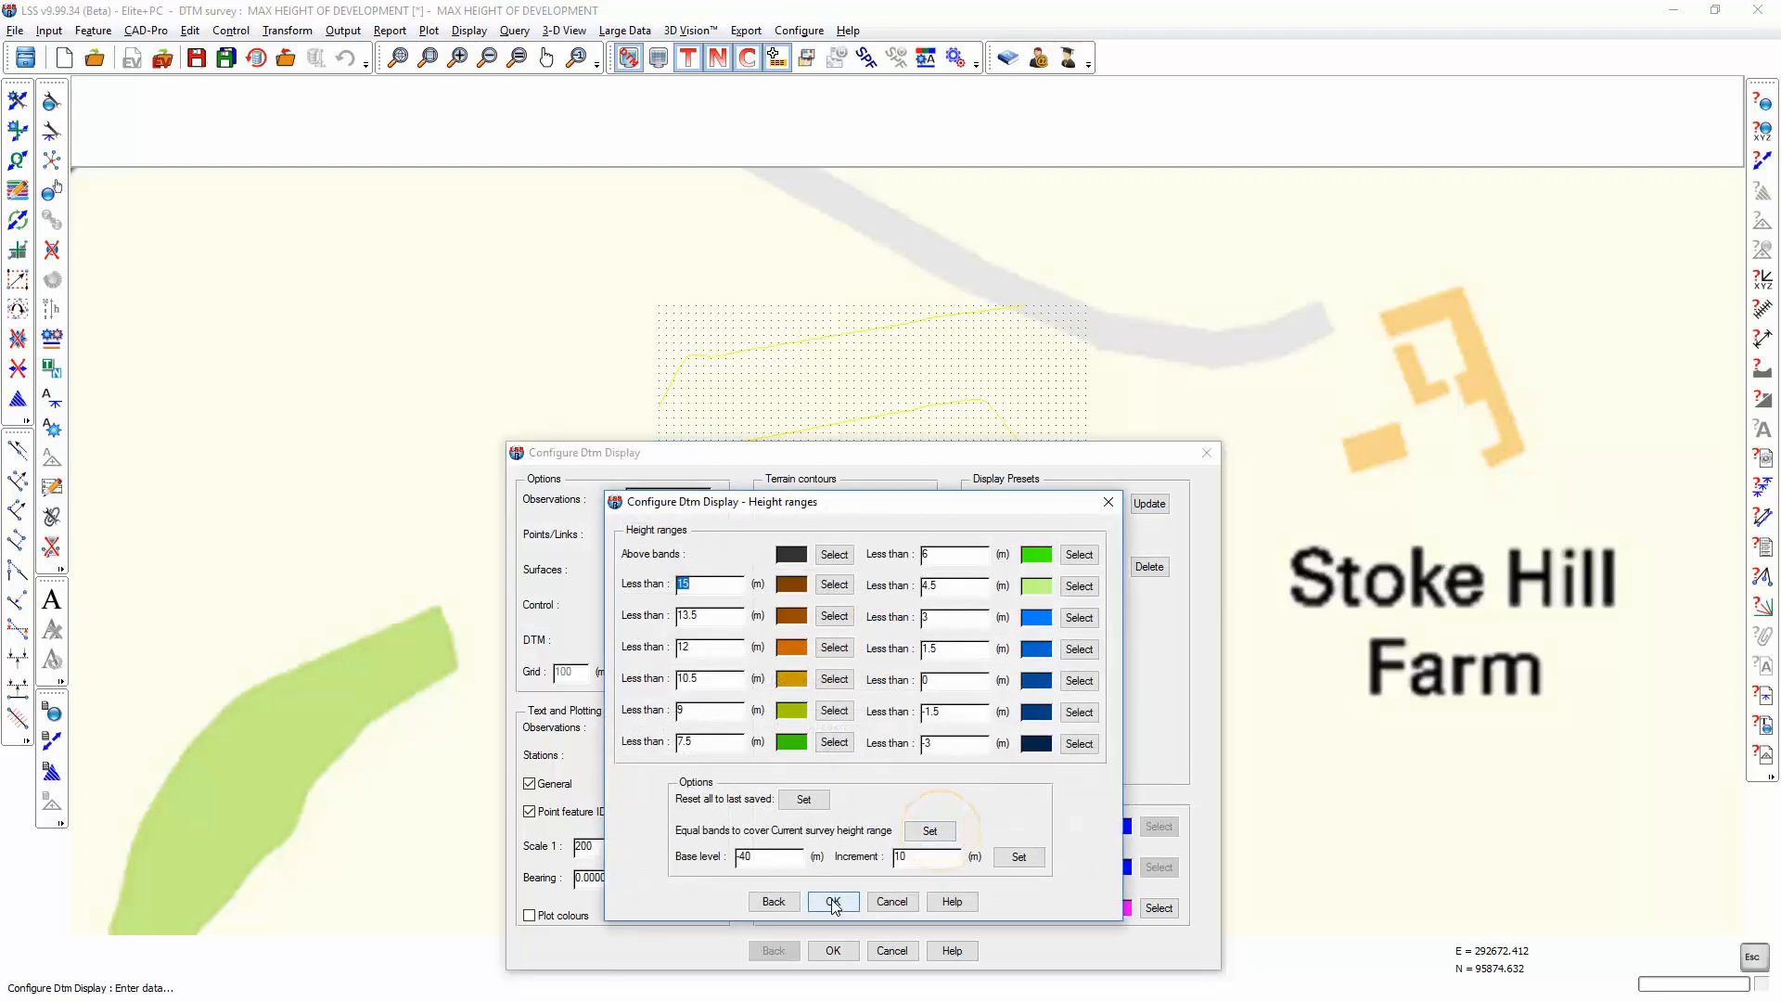
click(833, 900)
click(833, 950)
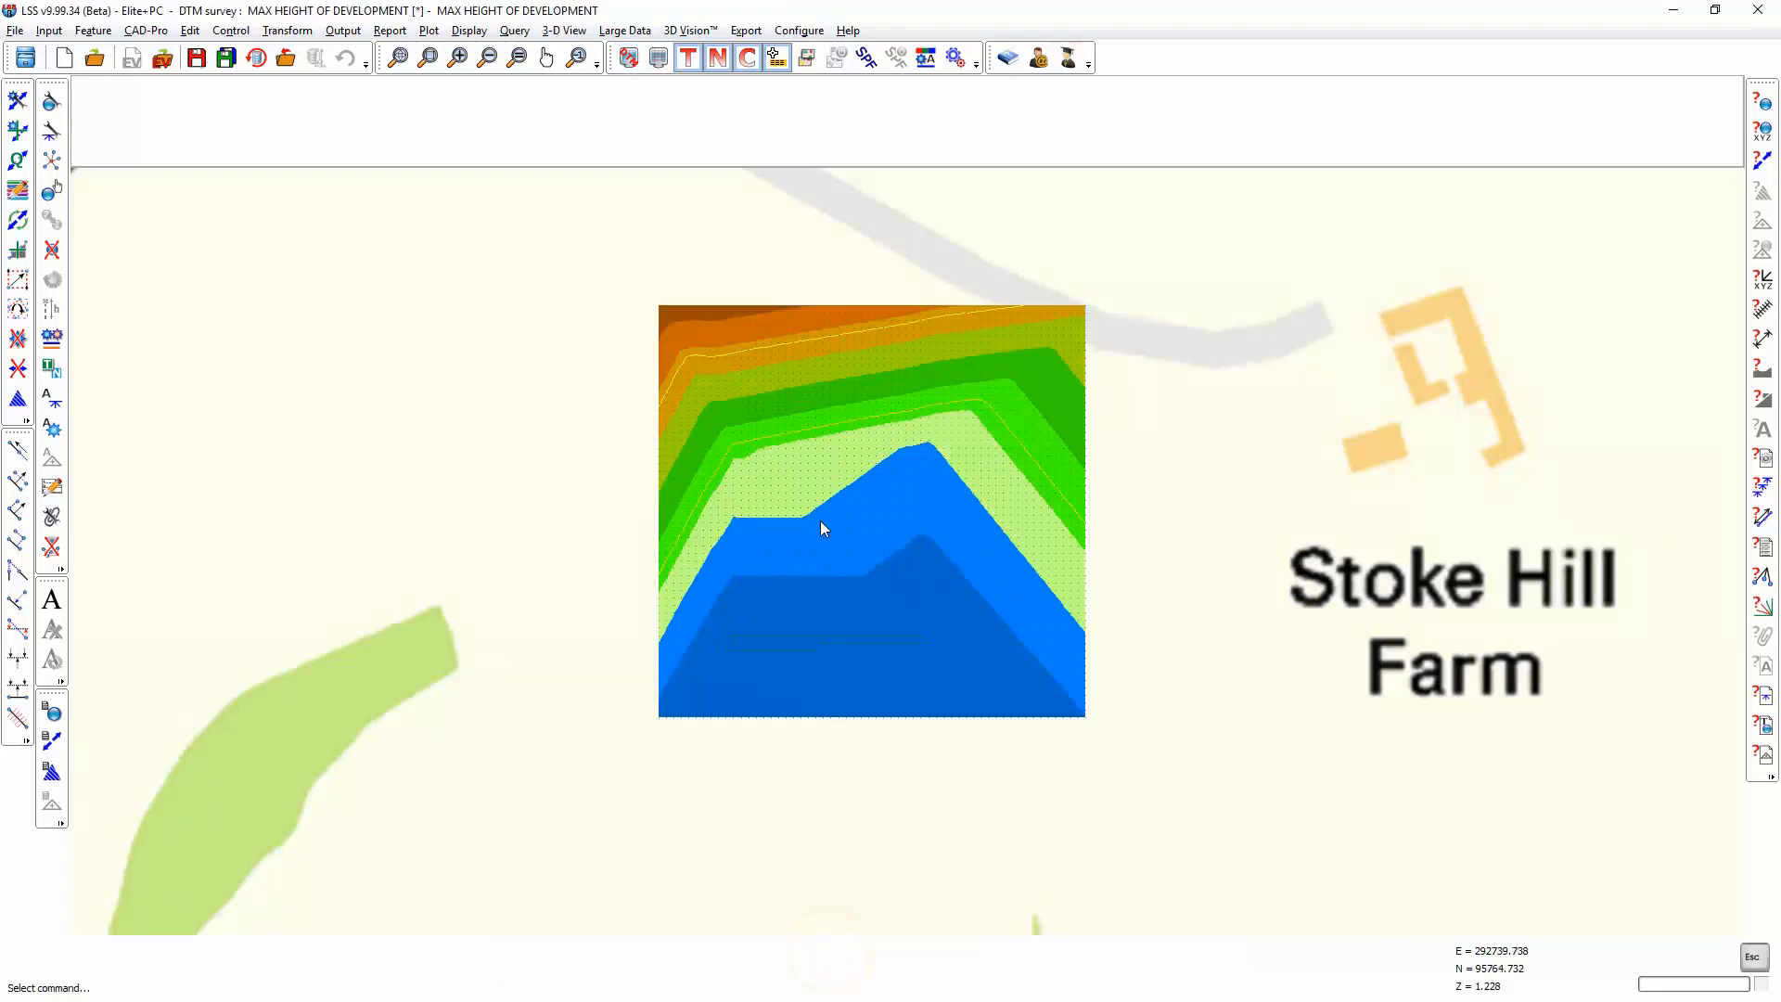